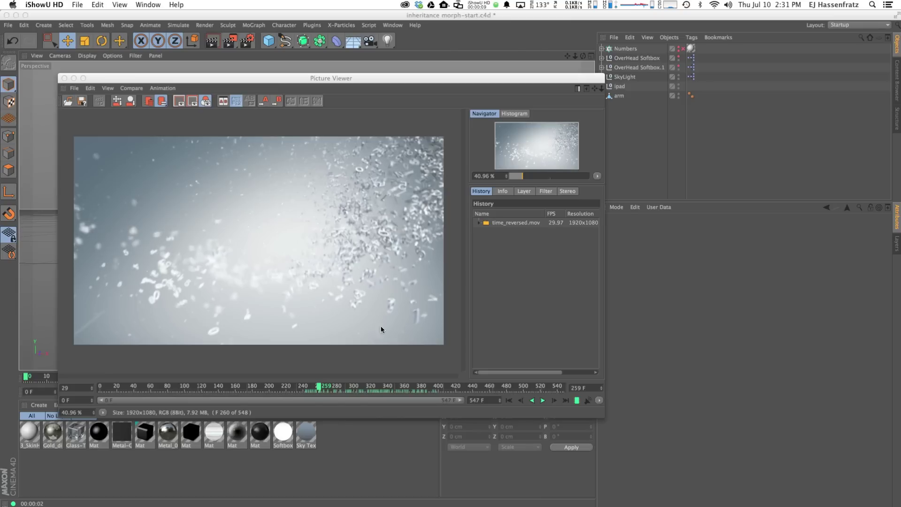
Scrub through time_reversed.mov between about frames 293 and 399 to examine how the numbers morph between the arm and the tablet
drag(327, 386, 438, 386)
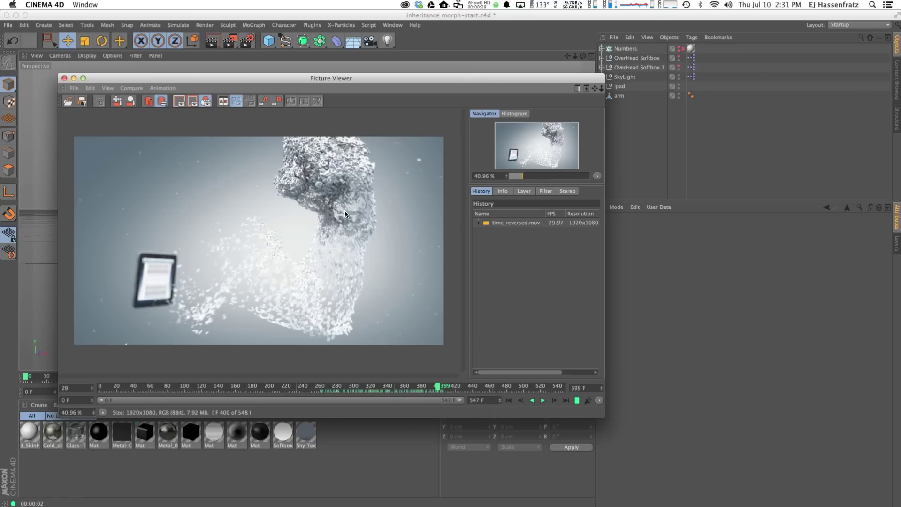
drag(439, 386, 351, 386)
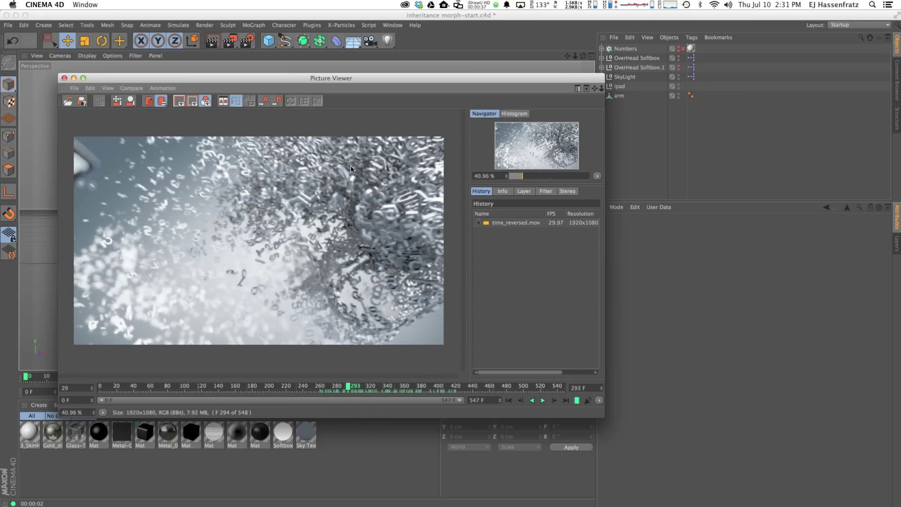
drag(343, 389, 404, 390)
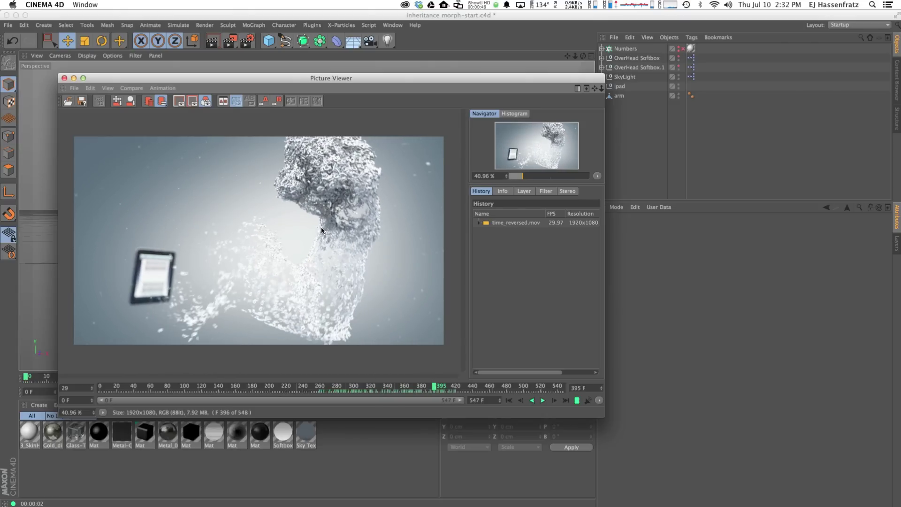
drag(437, 386, 369, 392)
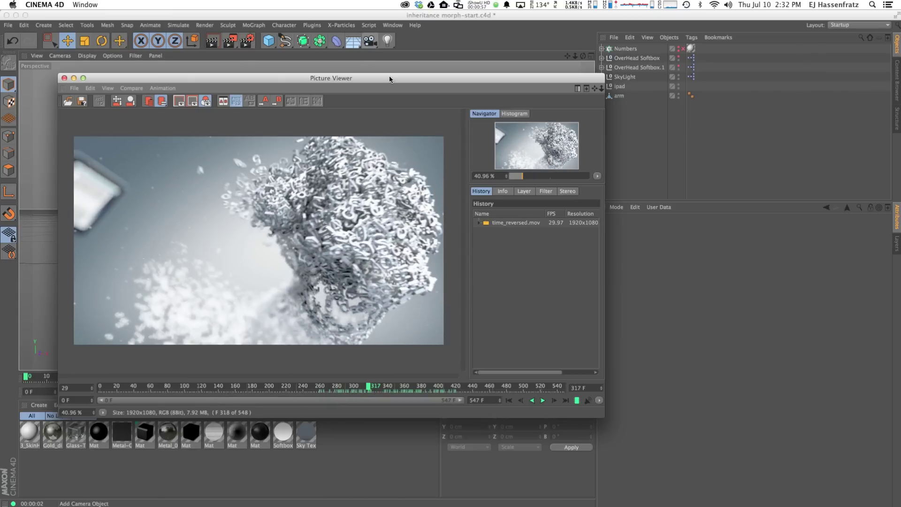
click(376, 68)
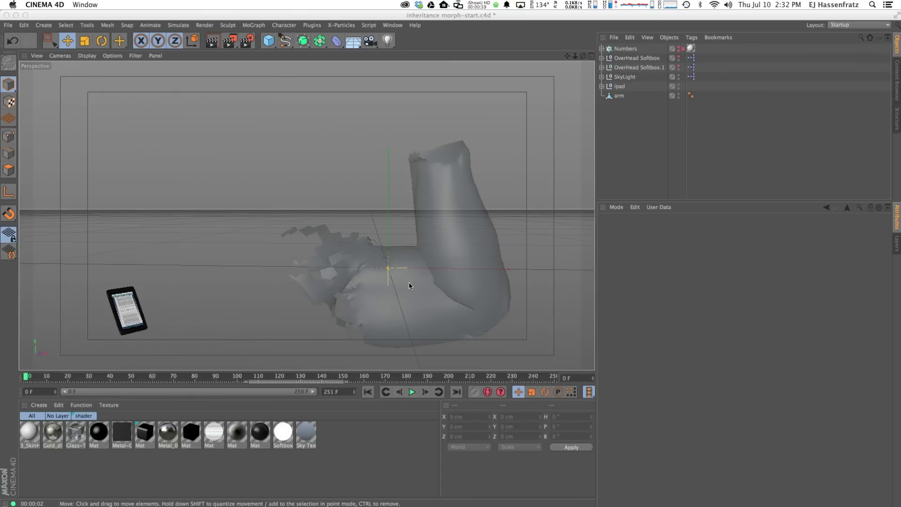
Render the perspective view to examine the arm and ipad geometry, and select the arm object
click(461, 279)
key(ctrl+r)
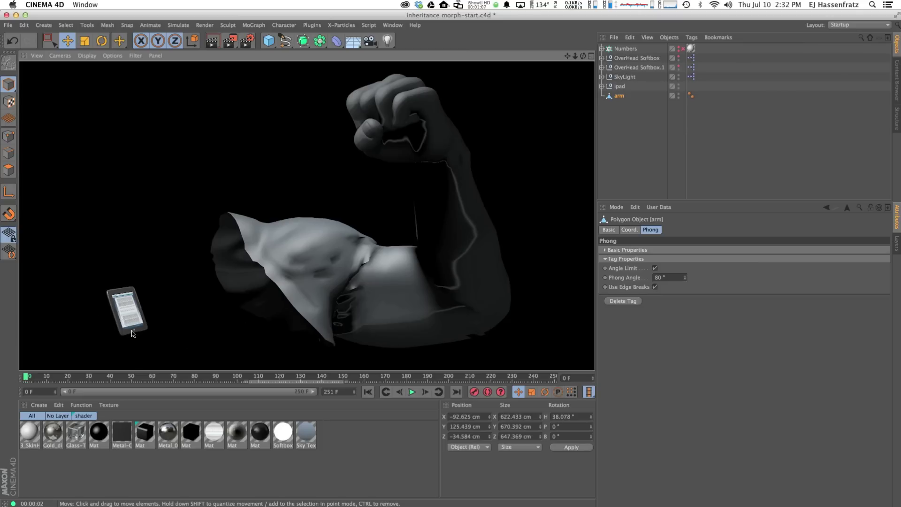
click(632, 114)
click(619, 97)
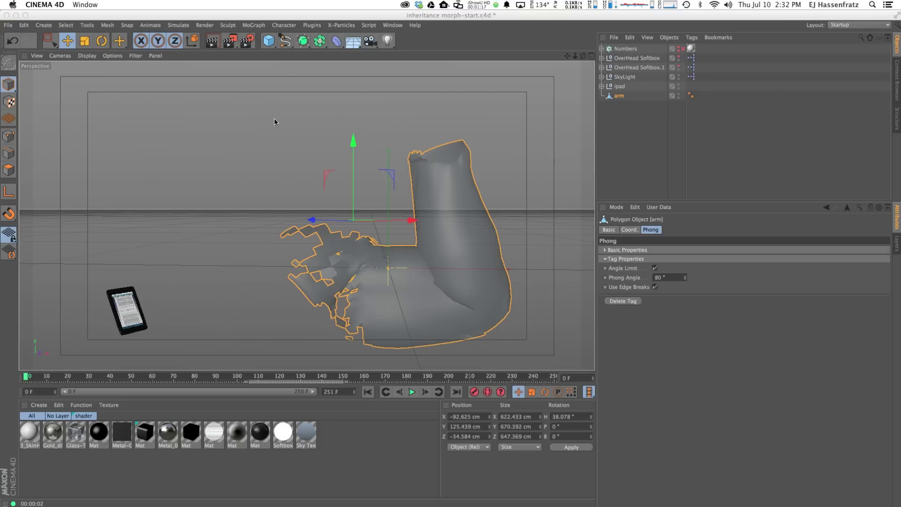
Reopen the rendered movie and examine the number morph around frame 337
key(shift+r)
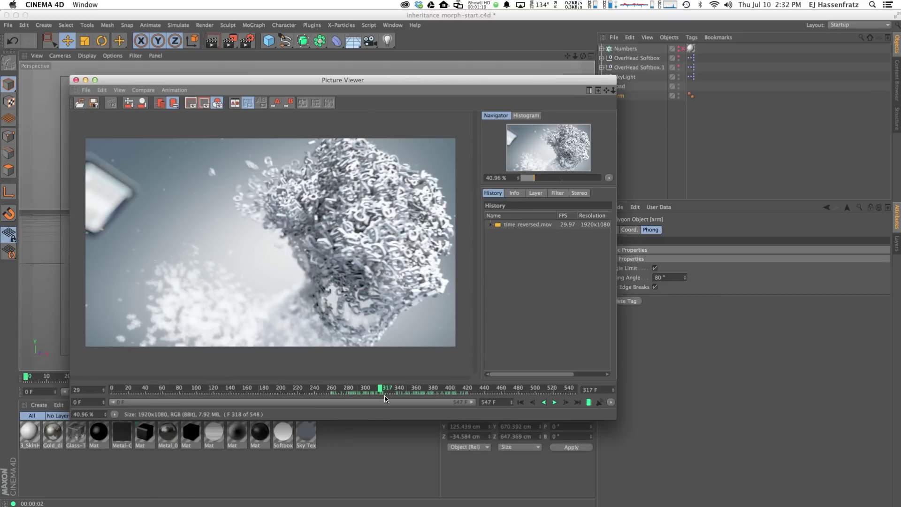
drag(388, 391, 397, 390)
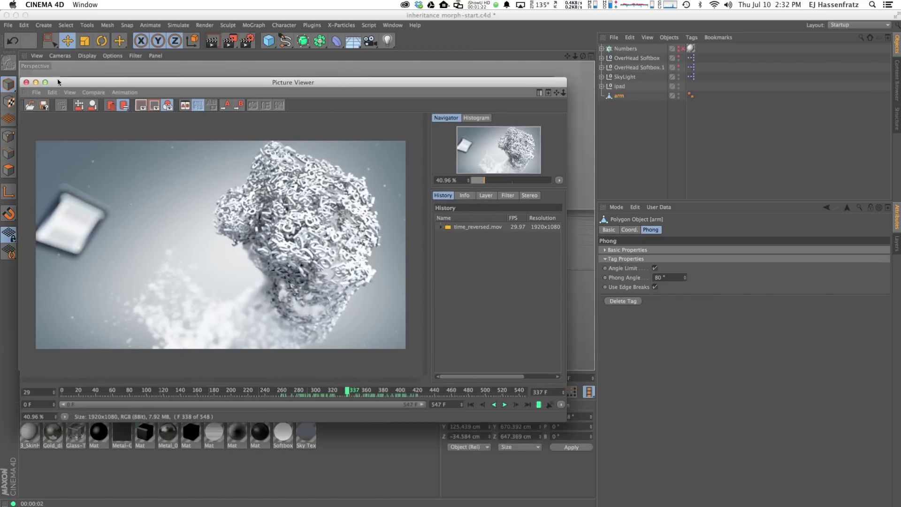
click(75, 80)
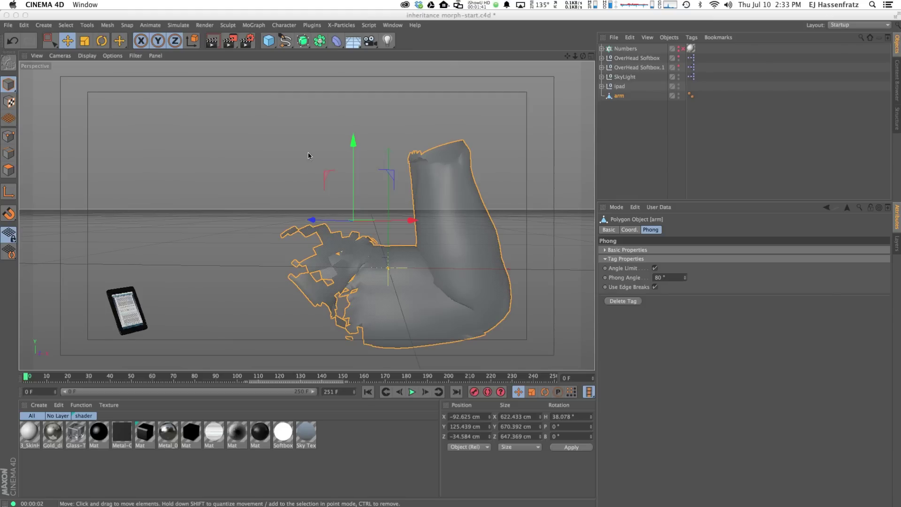
Add a MoGraph Matrix object in Grid Array mode that generates Matrices Only
click(250, 28)
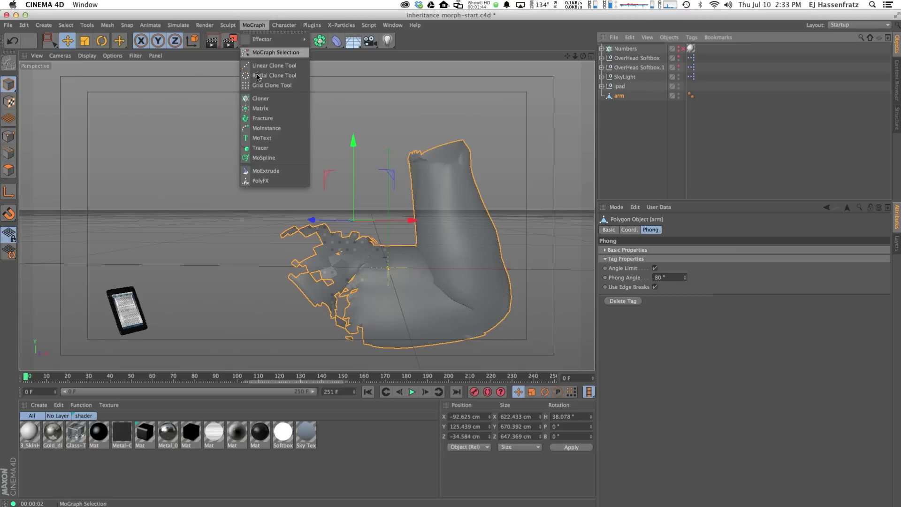
click(259, 108)
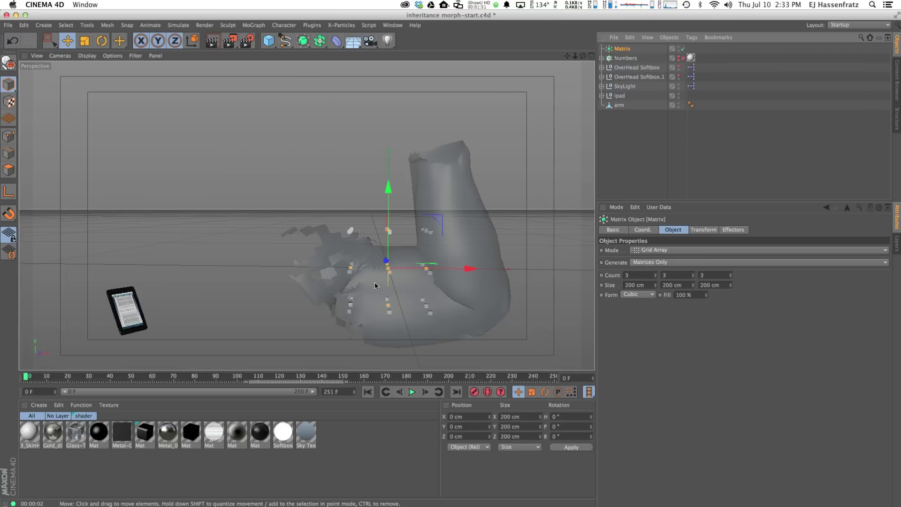
click(642, 262)
click(650, 271)
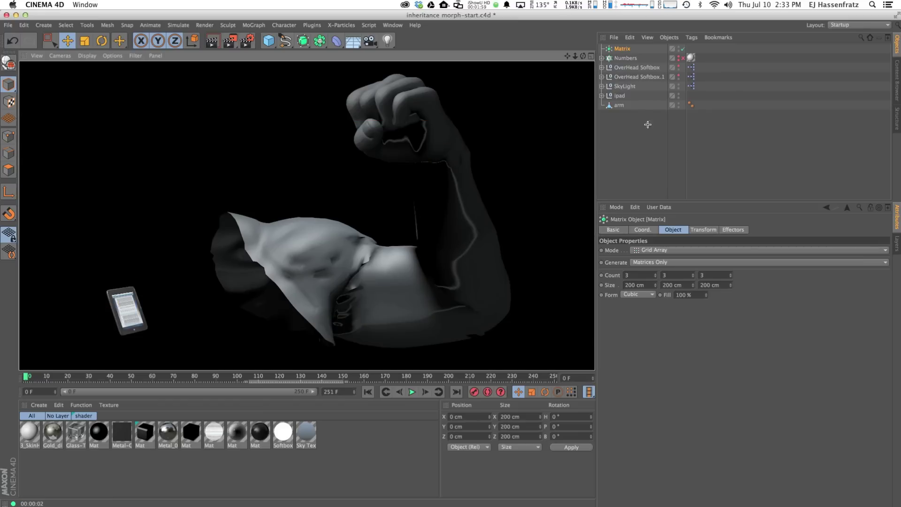
click(647, 123)
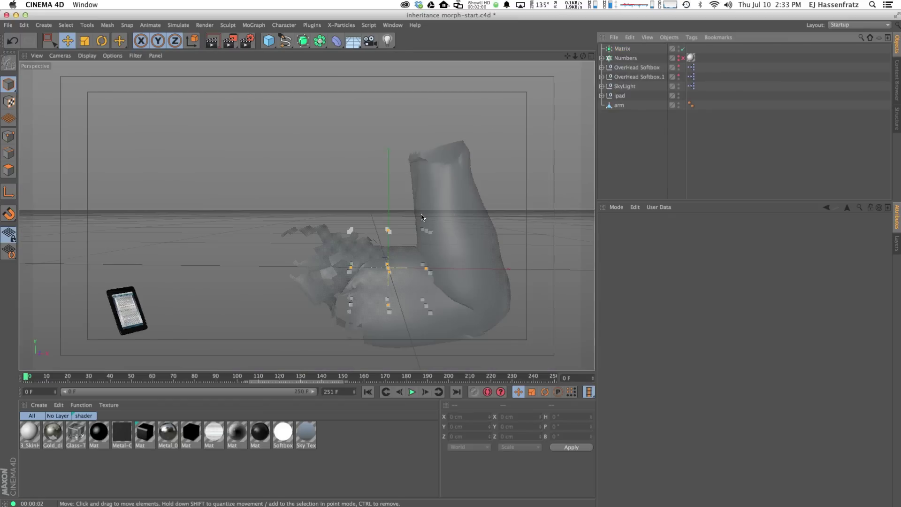
click(389, 233)
key(super+z)
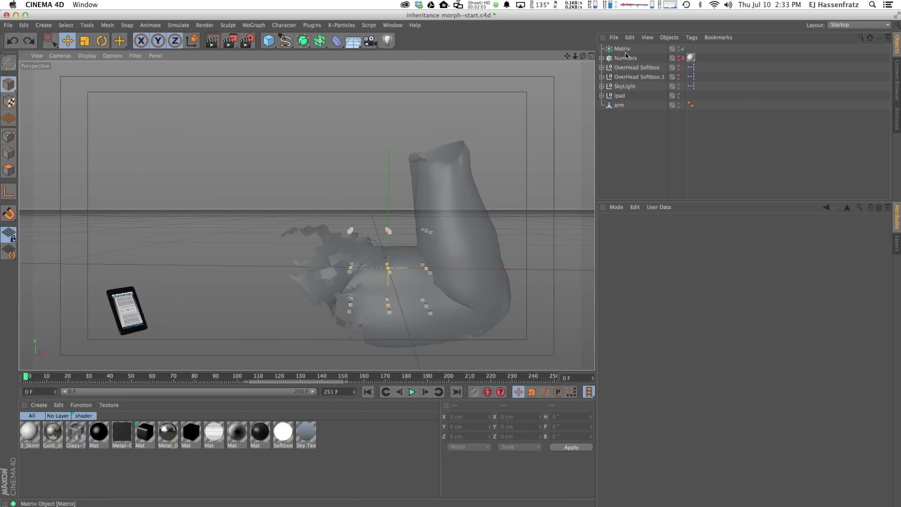
key(super+y)
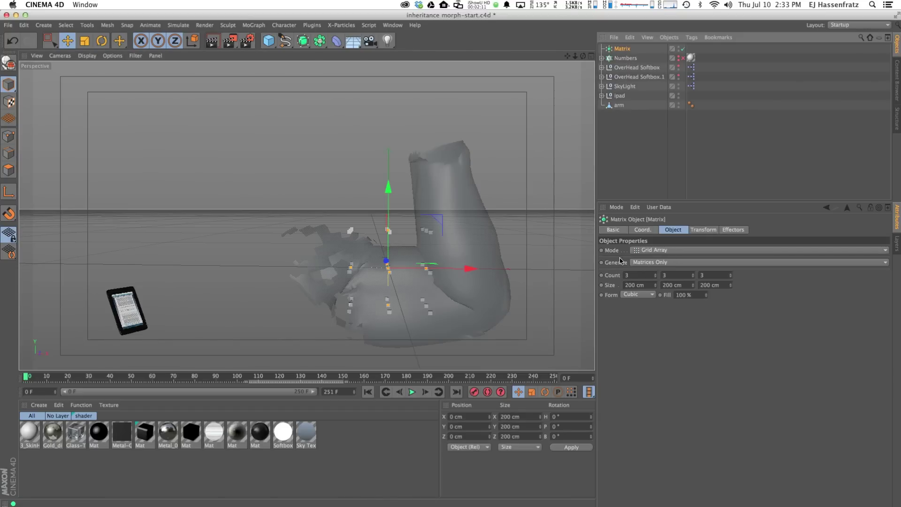
Move the Matrix object into the arm at about X 99 cm, Y 52 cm and duplicate it
drag(469, 244, 481, 203)
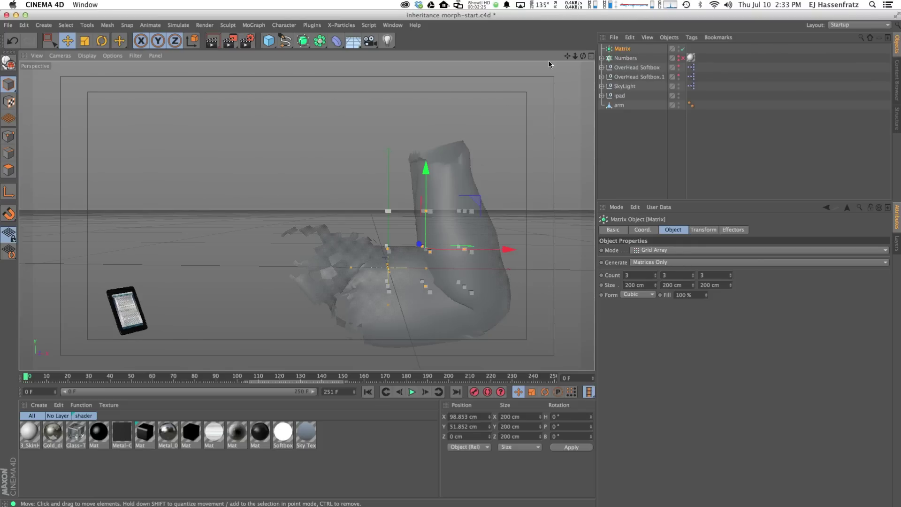
key(ctrl+c)
key(ctrl+v)
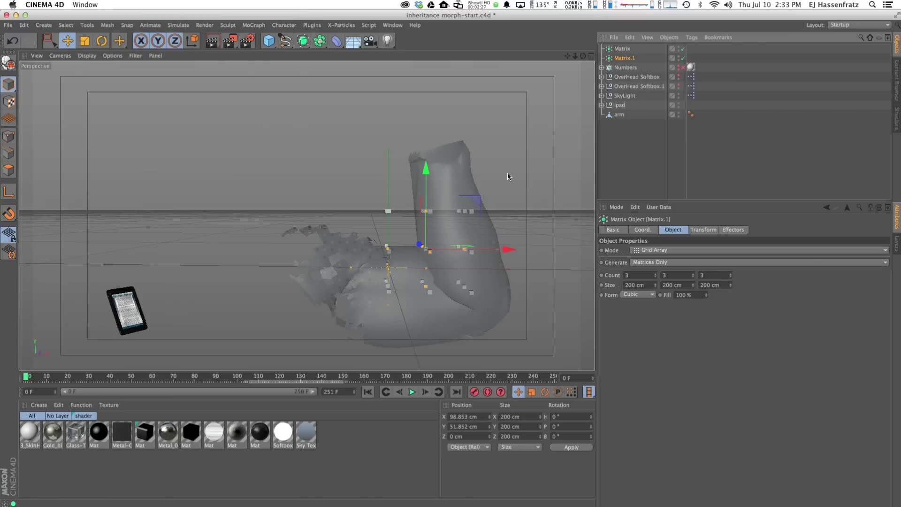
Rename the original Matrix object Start and its duplicate End
double_click(623, 49)
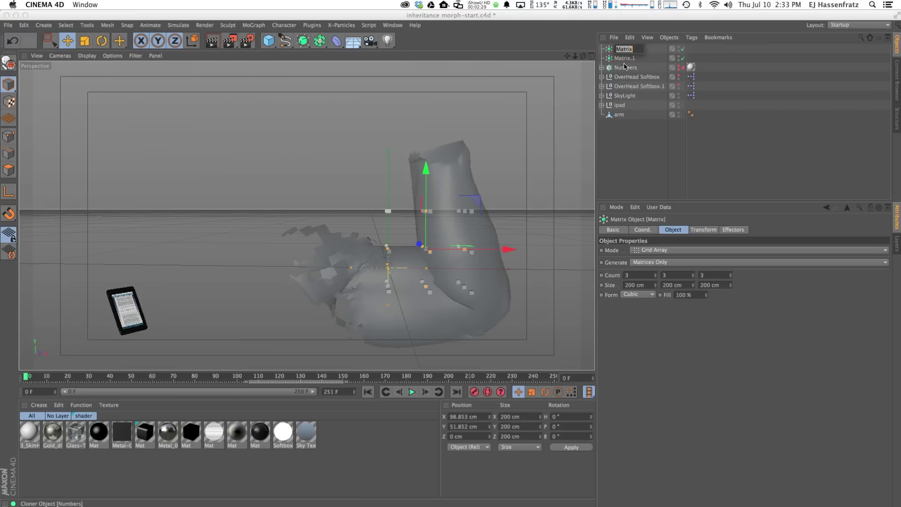
text(Start)
key(Return)
double_click(625, 58)
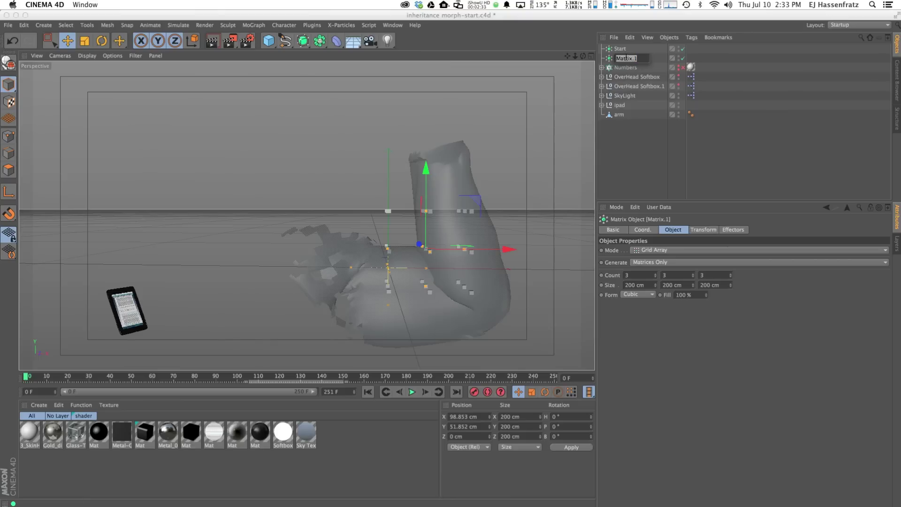
text(End)
key(Return)
Move the End matrix over the ipad, to about X -725 cm, Y -120 cm, Z -8 cm
drag(474, 208, 162, 305)
drag(179, 263, 176, 259)
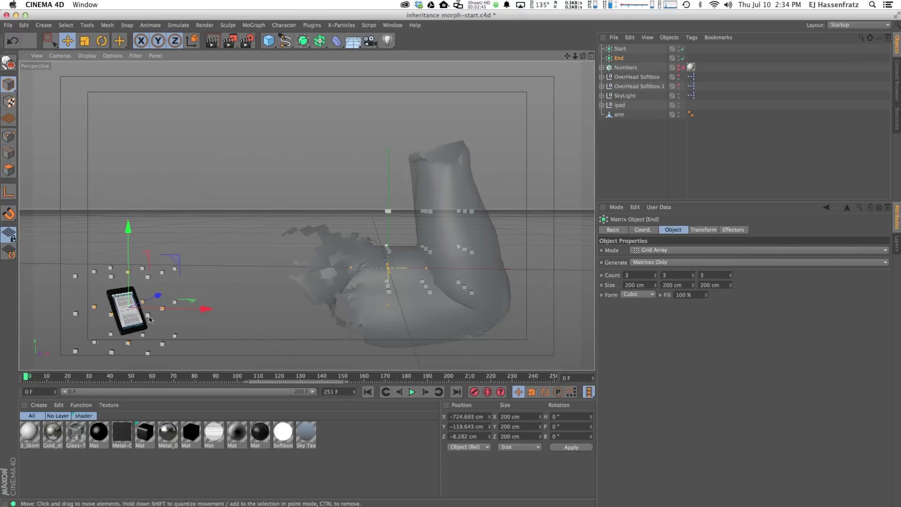
click(639, 287)
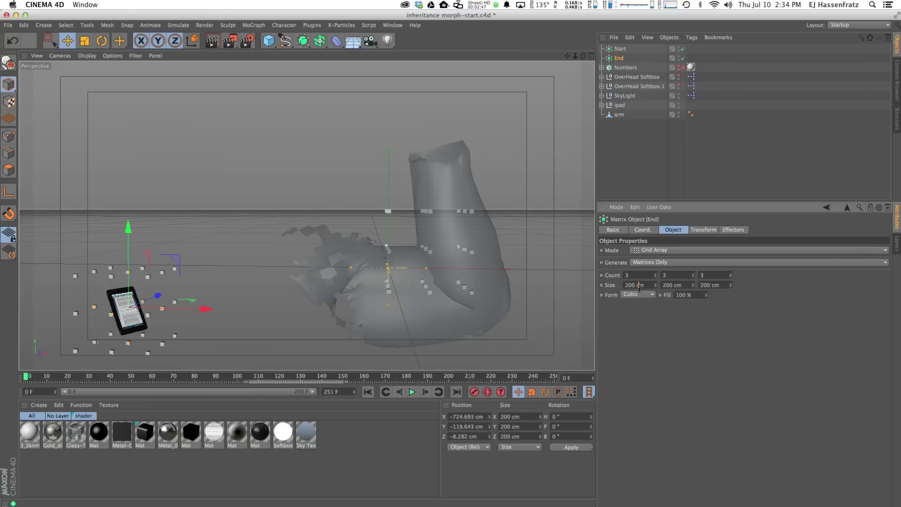
Set the End matrix to Linear mode with a P.Y offset of 0 cm so its points coincide
click(653, 252)
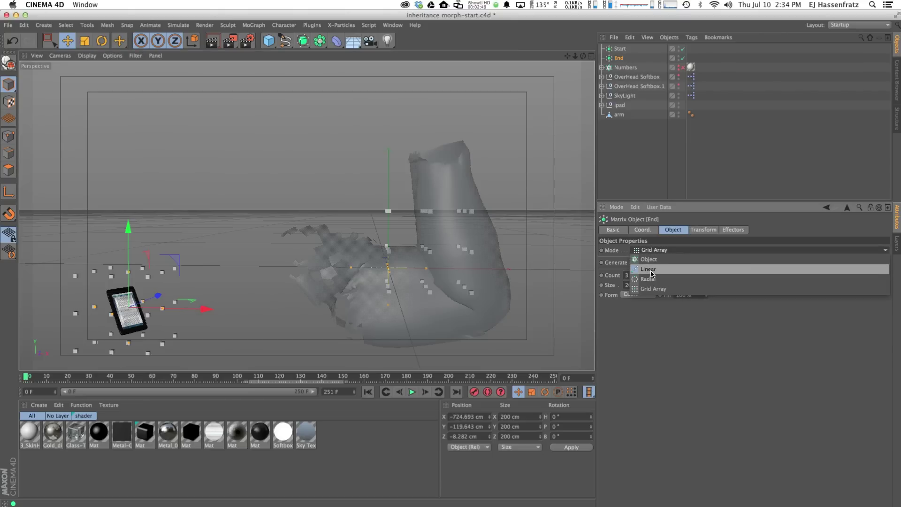
click(650, 270)
double_click(638, 326)
text(0)
key(Return)
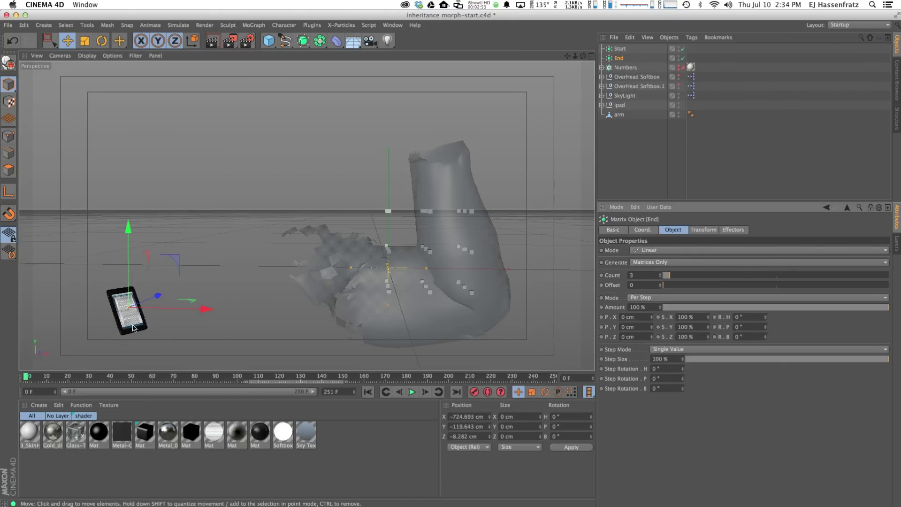
Reposition the End matrix at the centre of the ipad screen, at about X -727 cm, Y -129 cm, Z -4 cm
drag(164, 270, 166, 276)
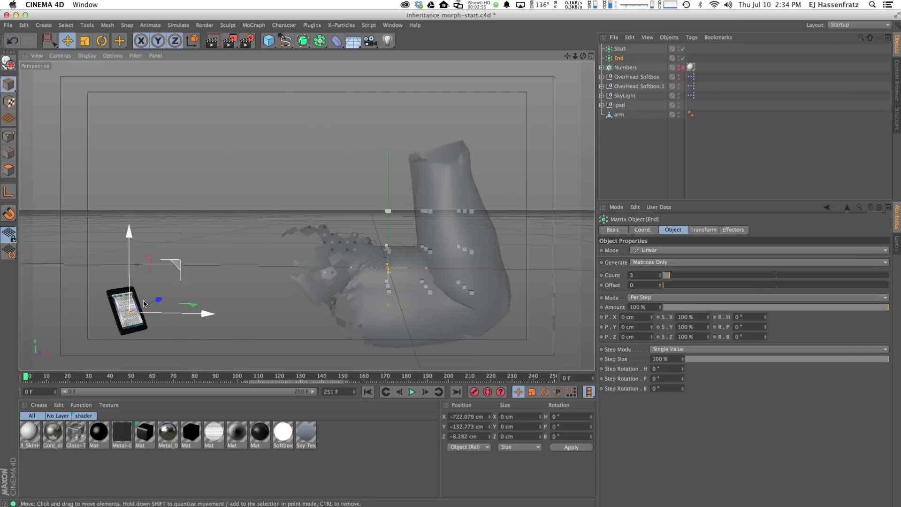
drag(129, 311, 134, 240)
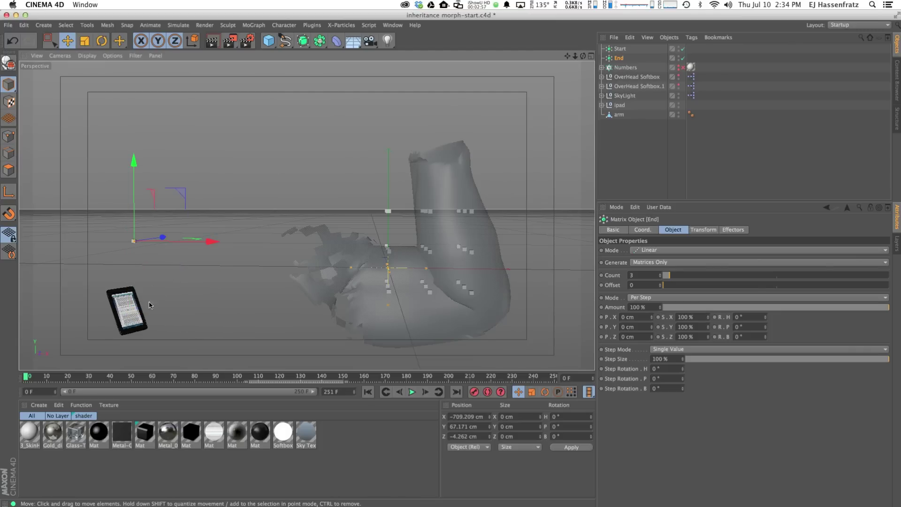
drag(175, 196, 180, 264)
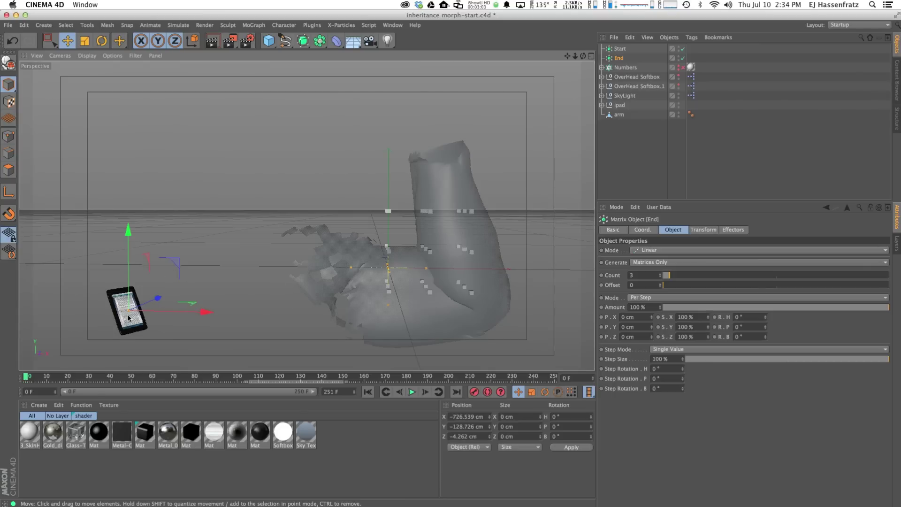
Set the Start matrix to Object mode and assign the arm as its object
click(620, 48)
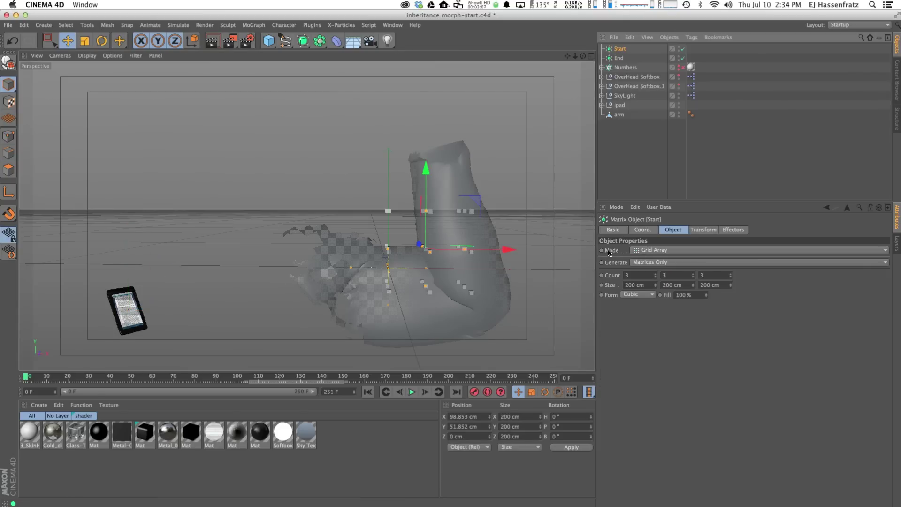
click(670, 254)
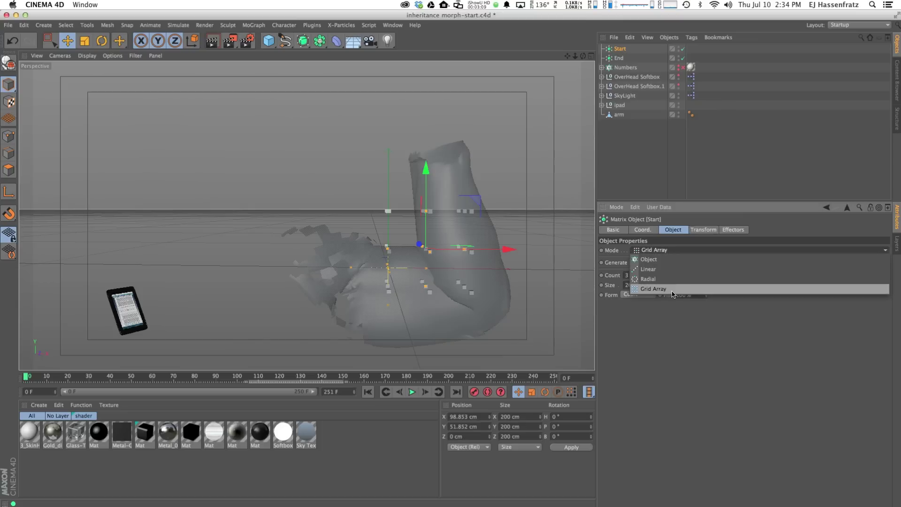
click(671, 259)
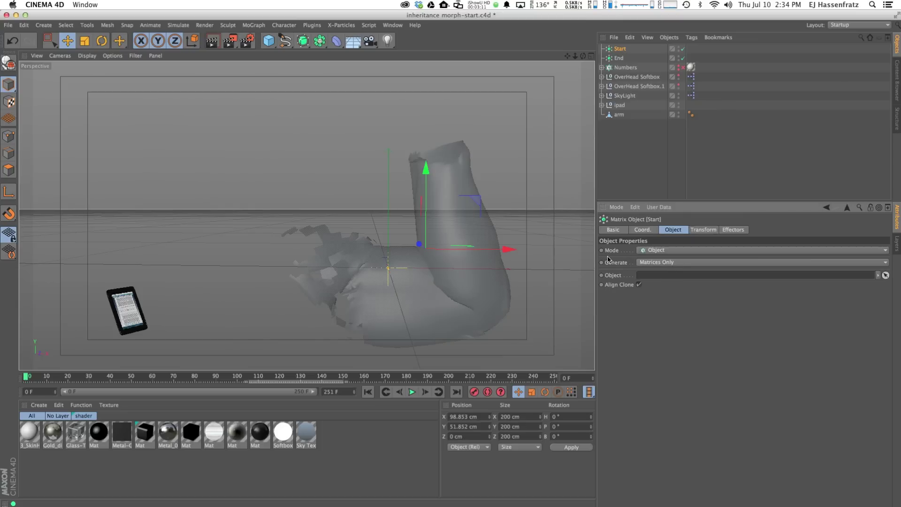
drag(620, 114, 650, 277)
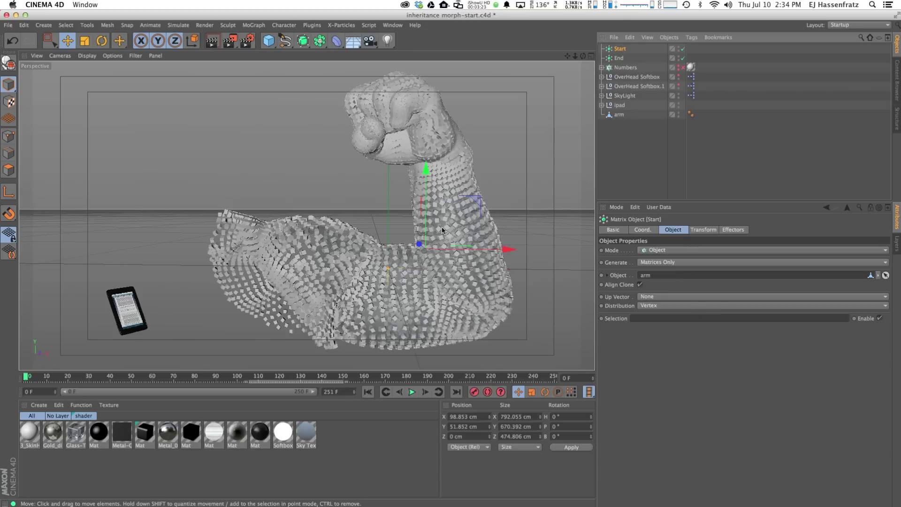
Set the Start matrix's distribution to Surface with a count of 2000
click(667, 306)
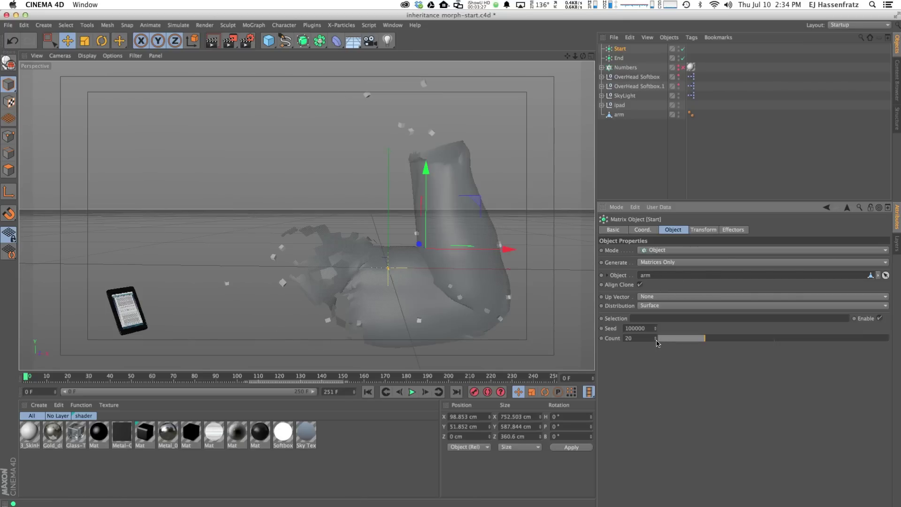
drag(655, 336, 654, 349)
text(2000)
key(Return)
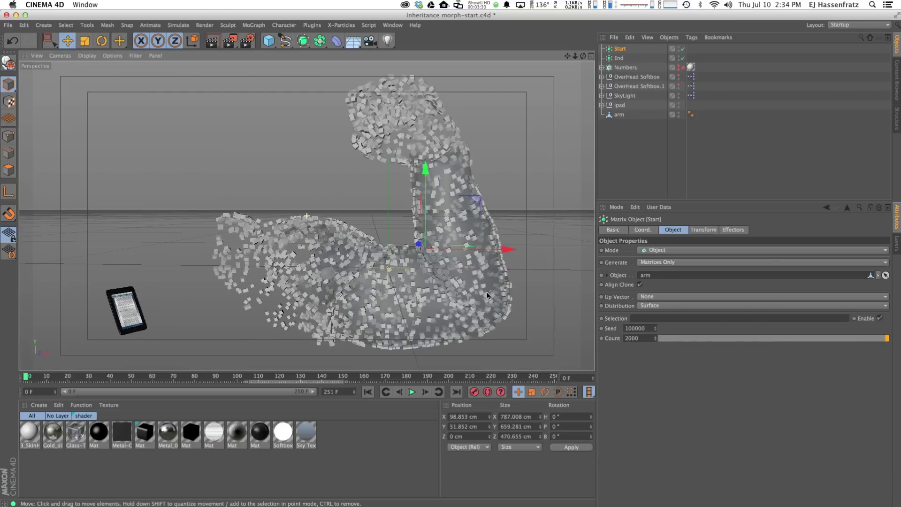
alt+middle_drag(375, 133, 377, 137)
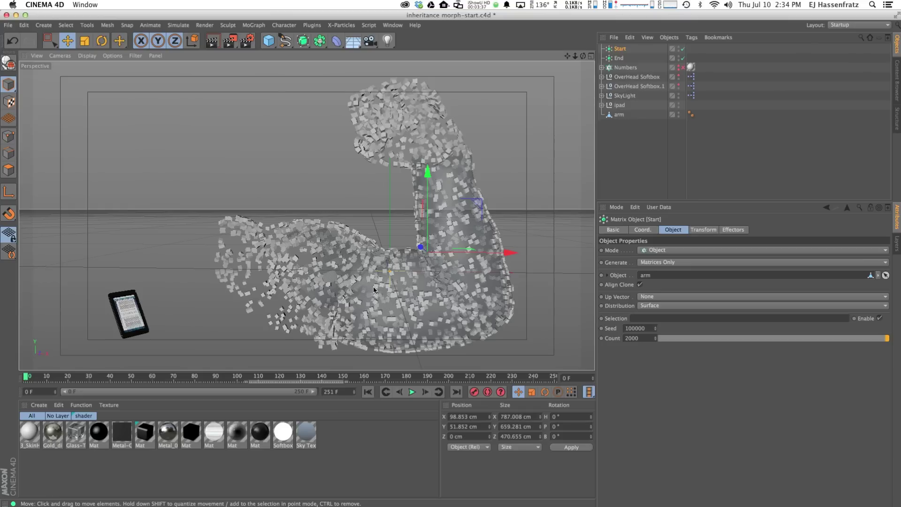
alt+drag(348, 300, 356, 293)
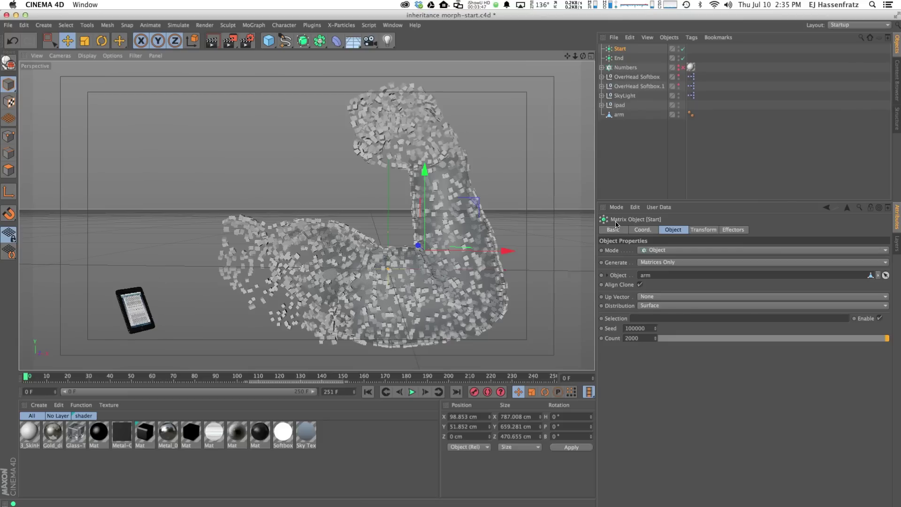
Add an Inheritance effector to the Start matrix and check it in the matrix's effector list
click(261, 25)
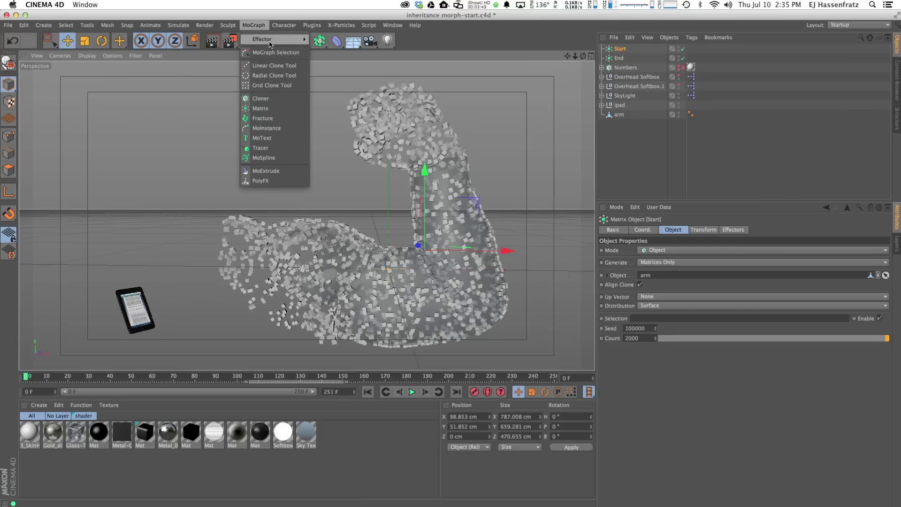
mouse_move(269, 43)
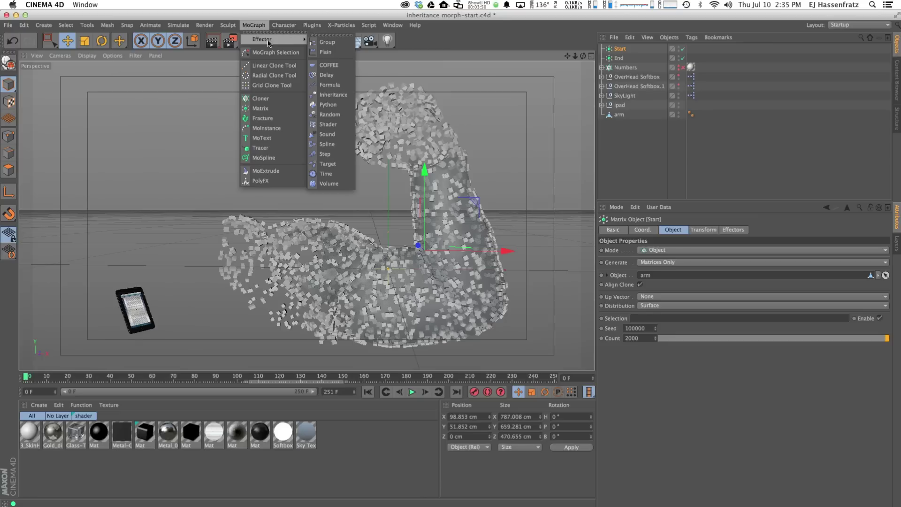
click(329, 94)
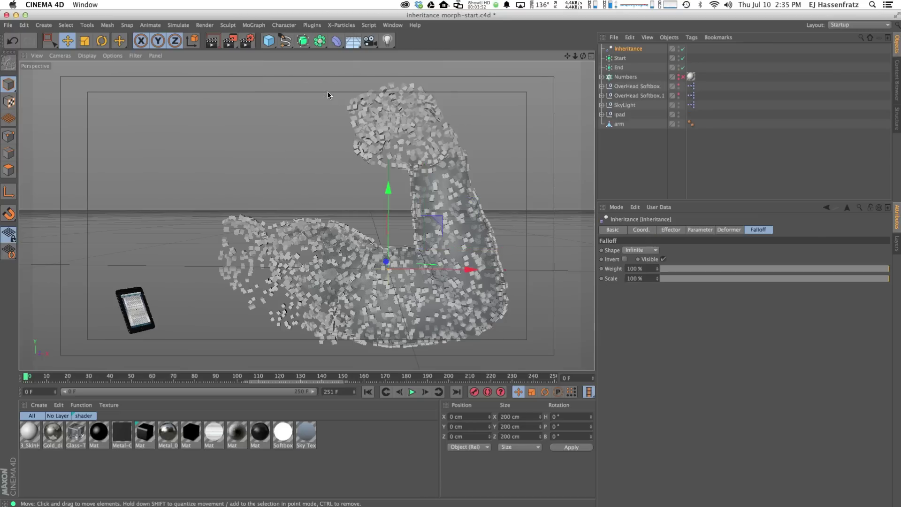
click(619, 60)
click(732, 230)
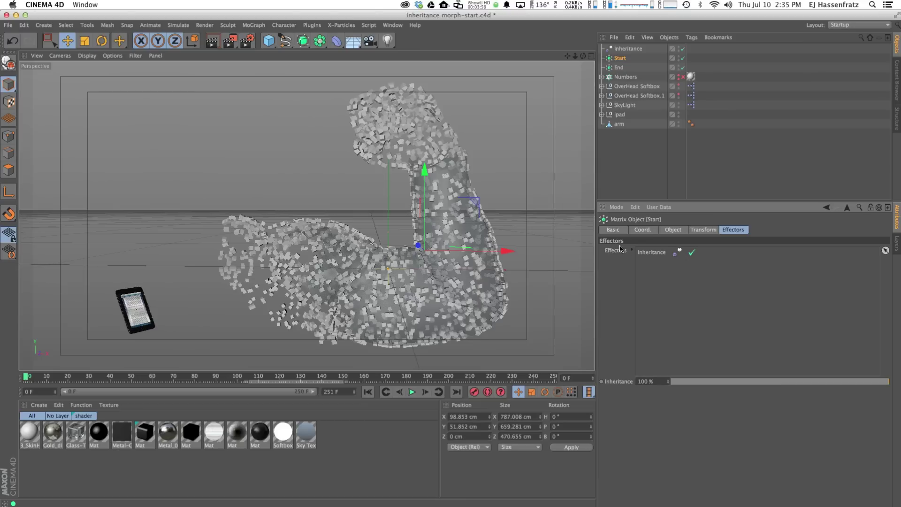
Assign the End matrix as the Inheritance effector's object and enable Morph Motion Object
click(626, 48)
click(670, 229)
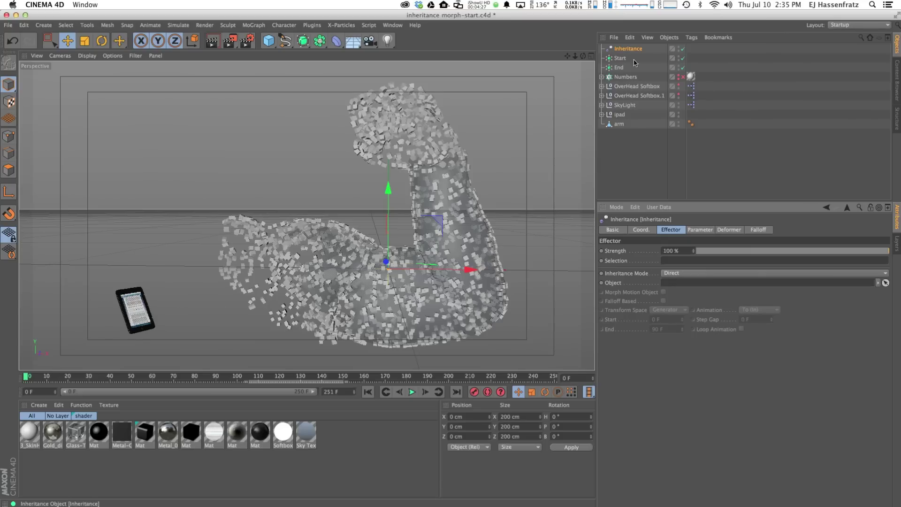
drag(619, 69, 677, 284)
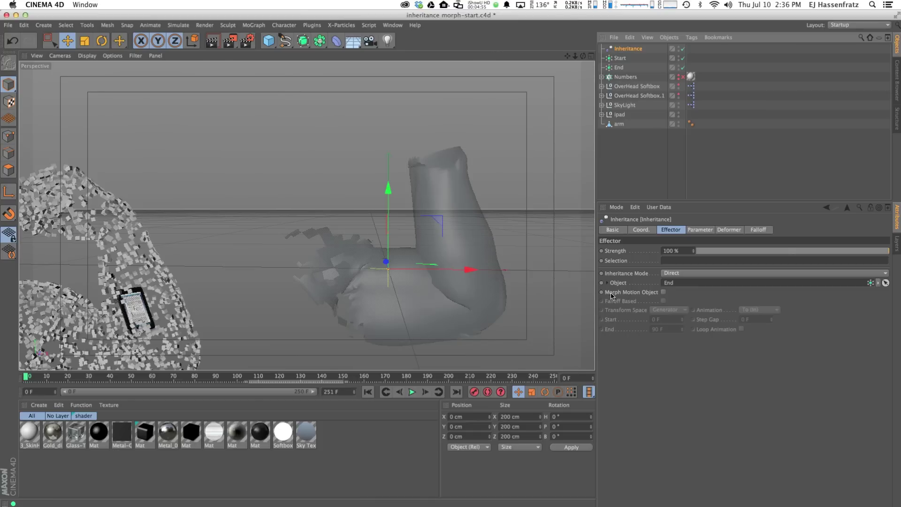
click(664, 292)
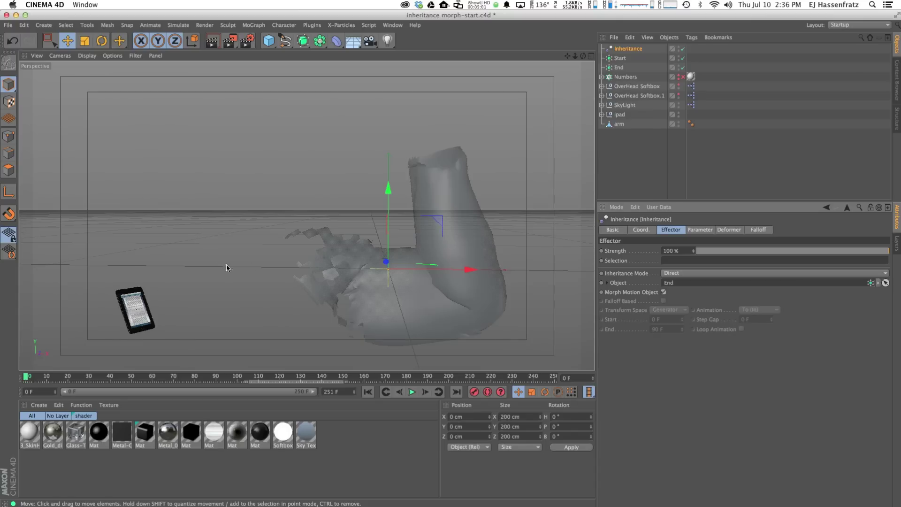
Lower the Inheritance strength to 88 % and move the End matrix to about X -706 cm, Y -118 cm, Z -40 cm
drag(888, 255, 867, 255)
click(619, 67)
drag(155, 300, 176, 277)
drag(141, 311, 140, 309)
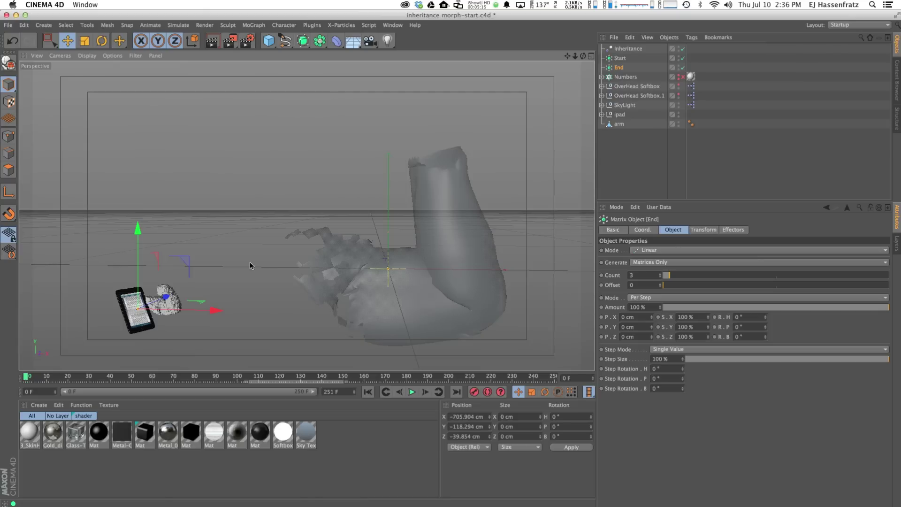
Set the End matrix's count to 2000 to match the Start matrix
click(620, 59)
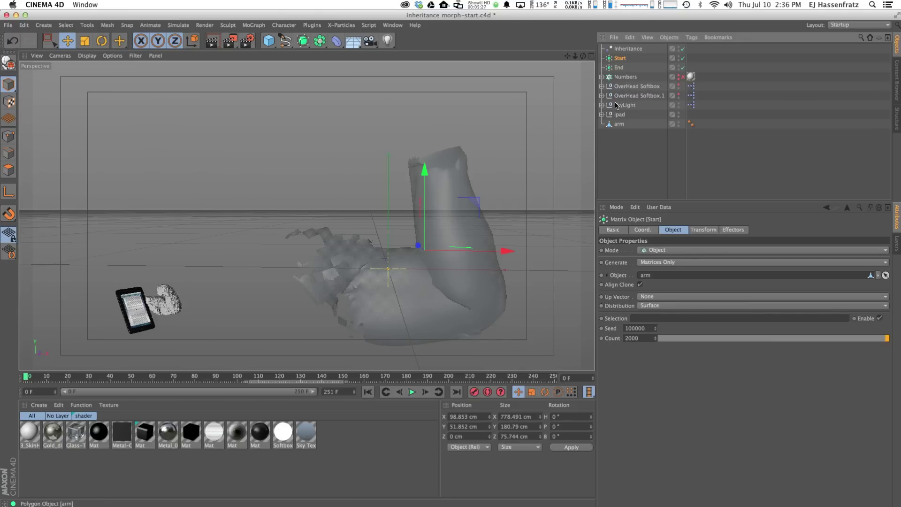
click(618, 68)
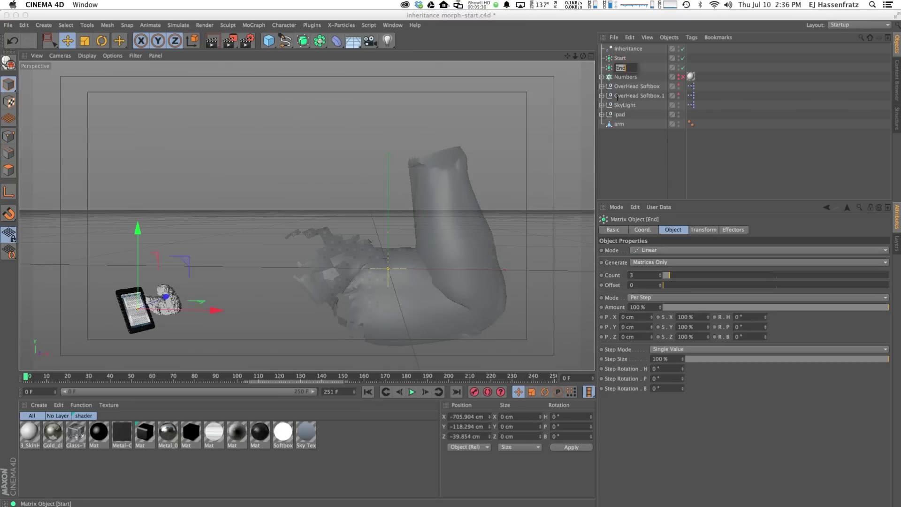
double_click(650, 276)
text(200)
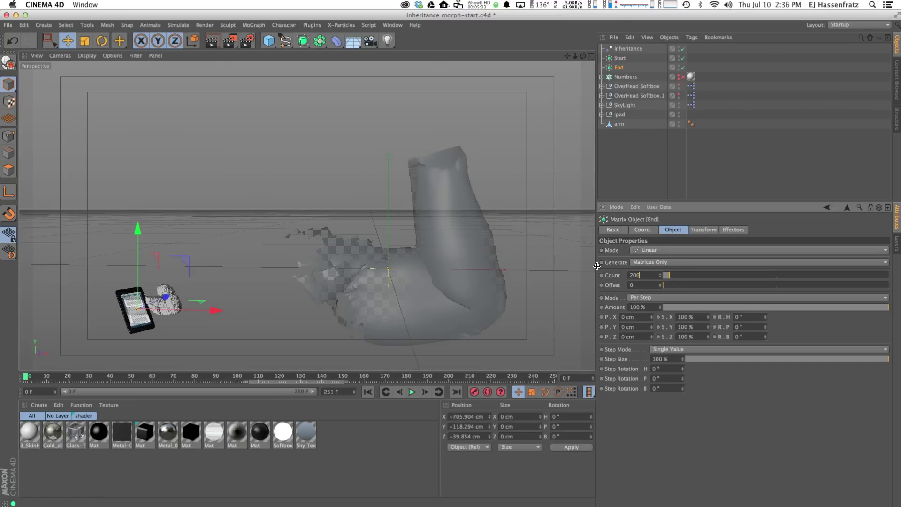
text(0)
key(Return)
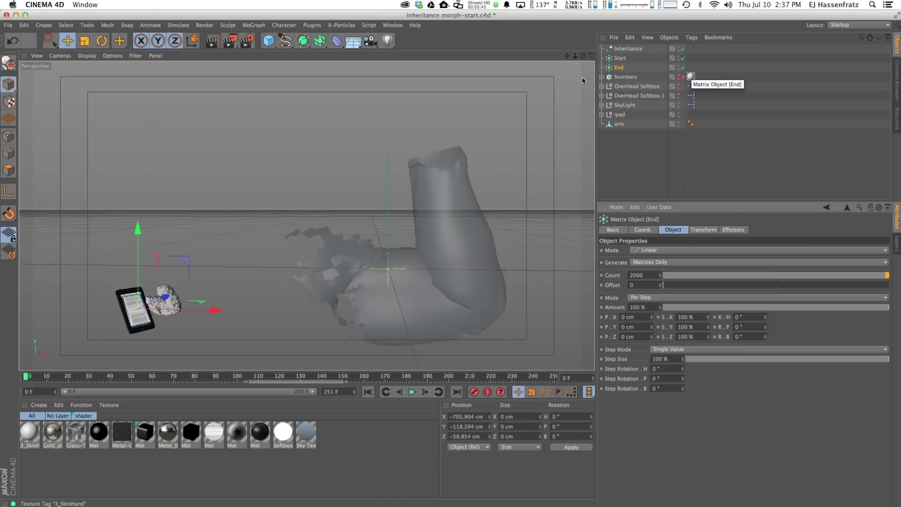
click(620, 57)
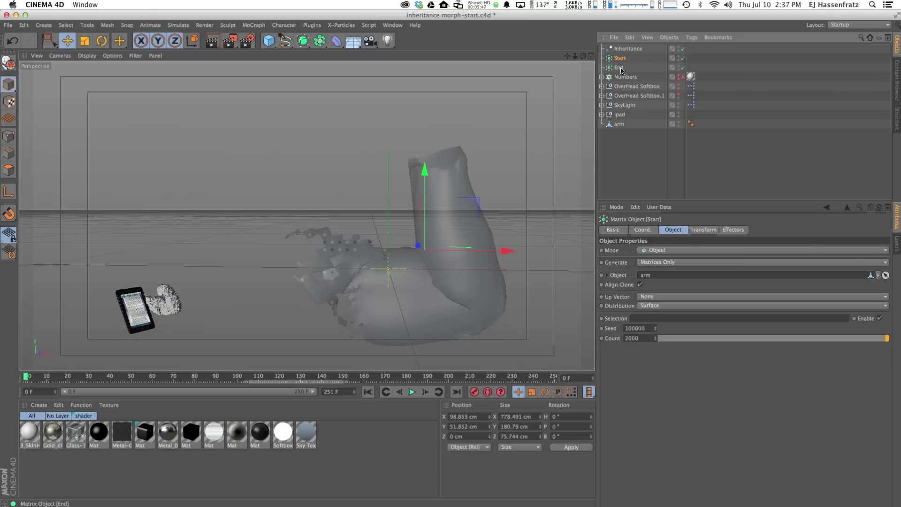
click(621, 59)
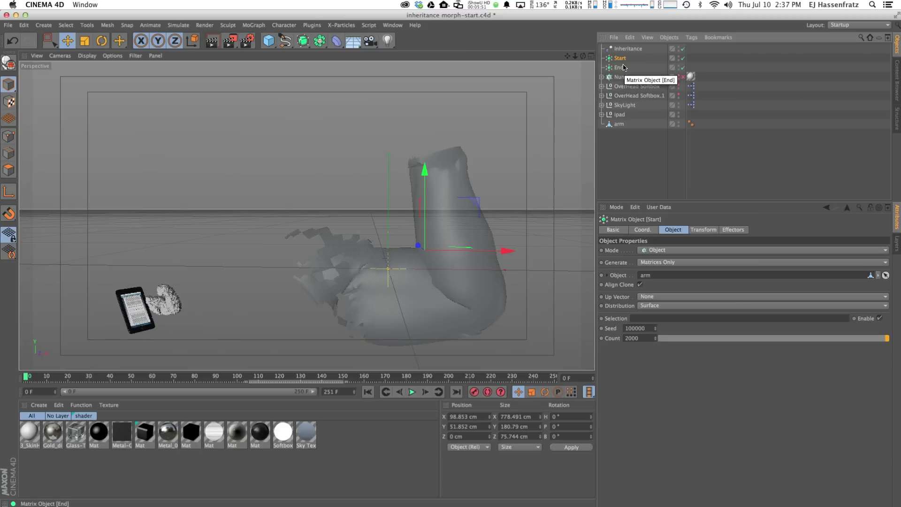
Hide the arm in the viewport and test the Inheritance effector's strength from 0 % up to full
click(627, 48)
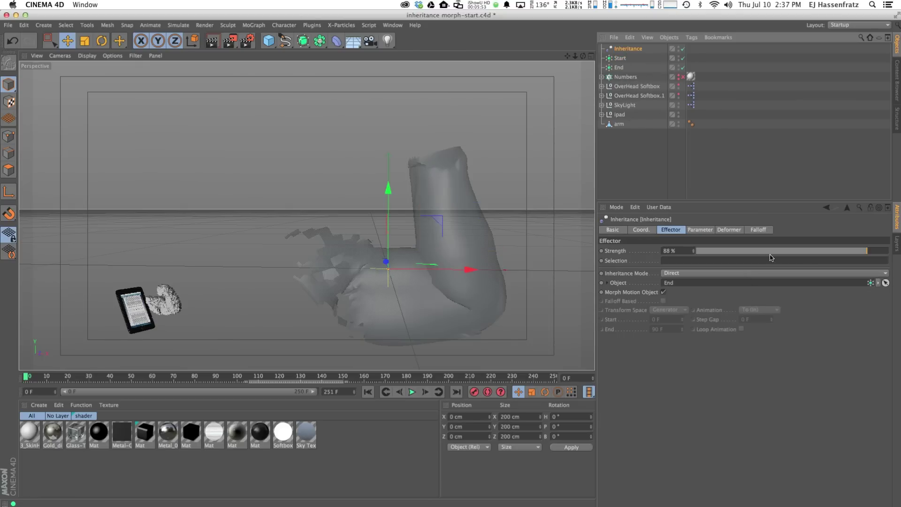
drag(857, 254, 694, 250)
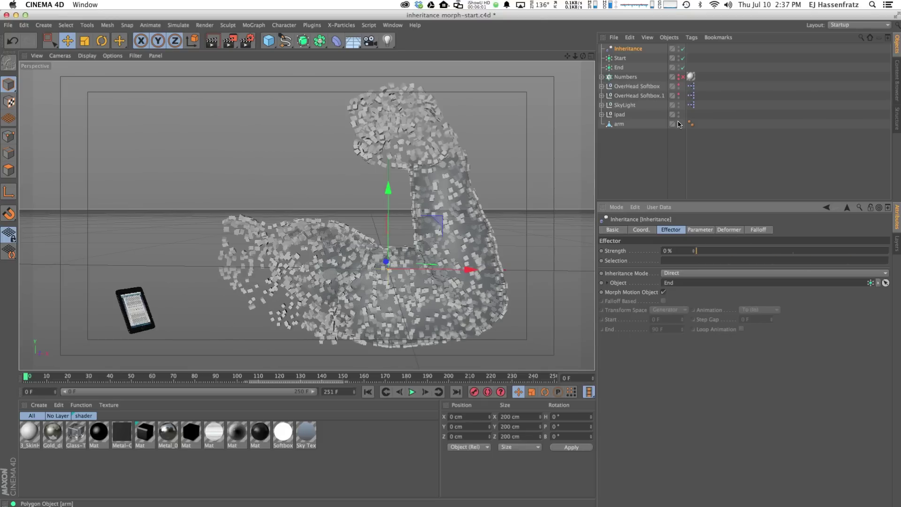
click(620, 125)
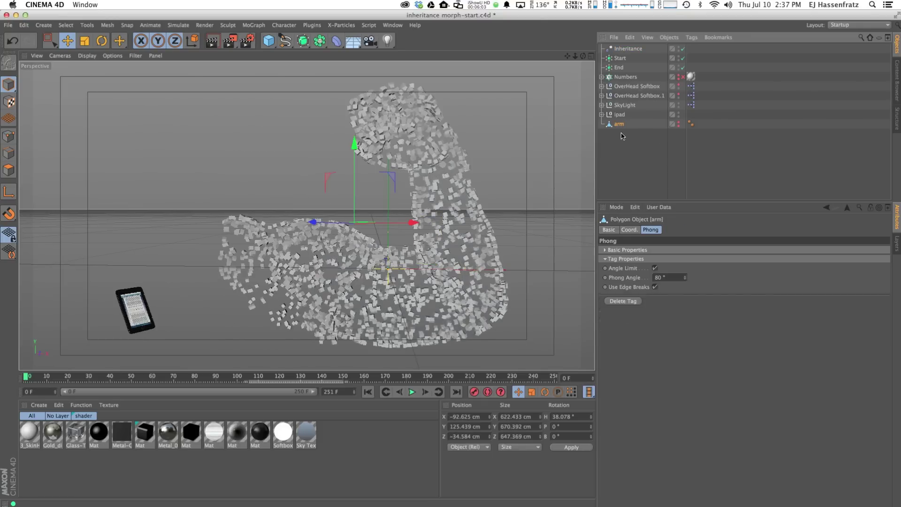
click(643, 157)
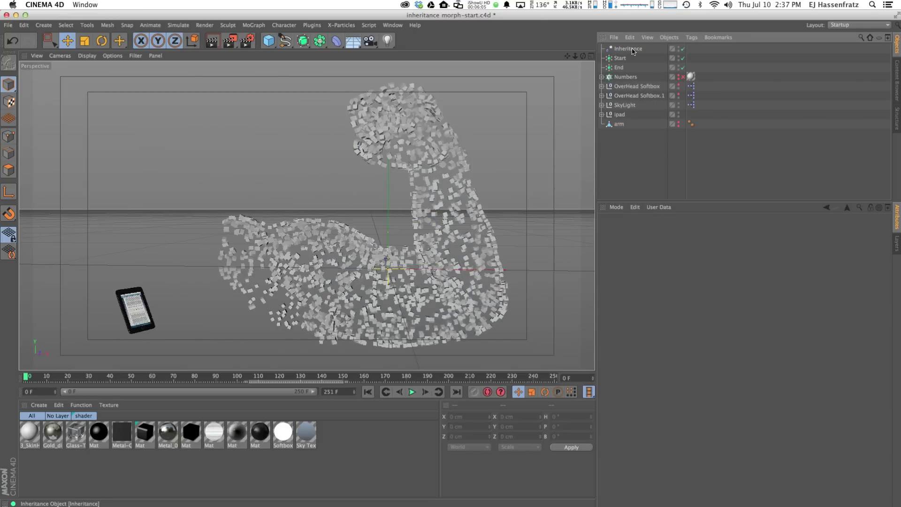
click(628, 49)
drag(732, 252, 888, 252)
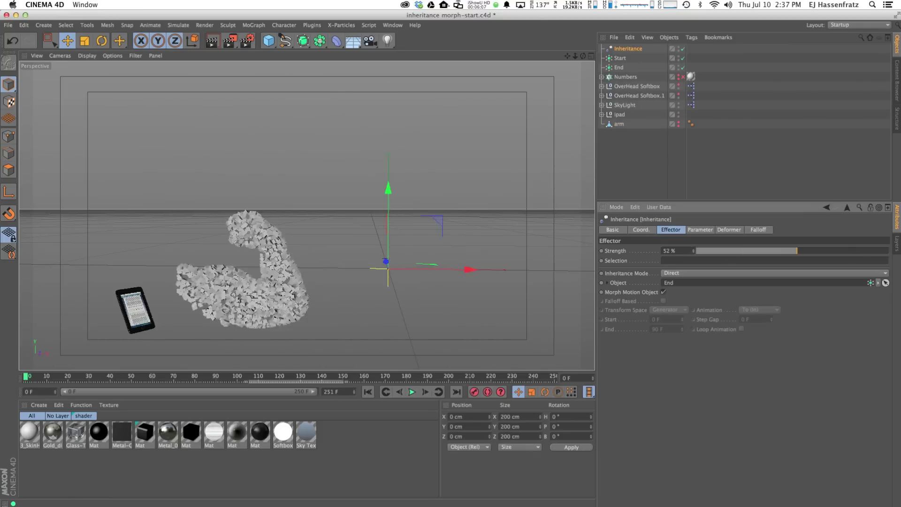
Give the Inheritance effector a Linear falloff oriented along +X and move it to about X 32 cm, Y 68 cm
click(756, 229)
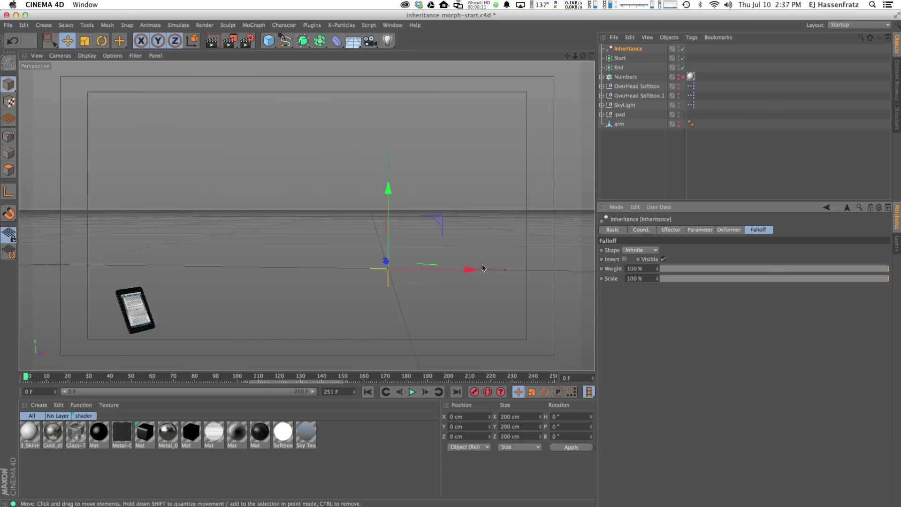
click(639, 250)
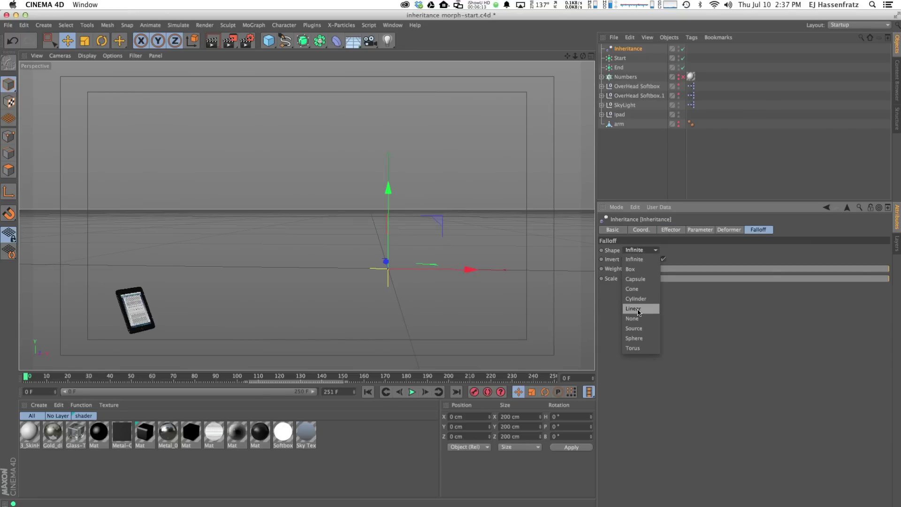
click(638, 308)
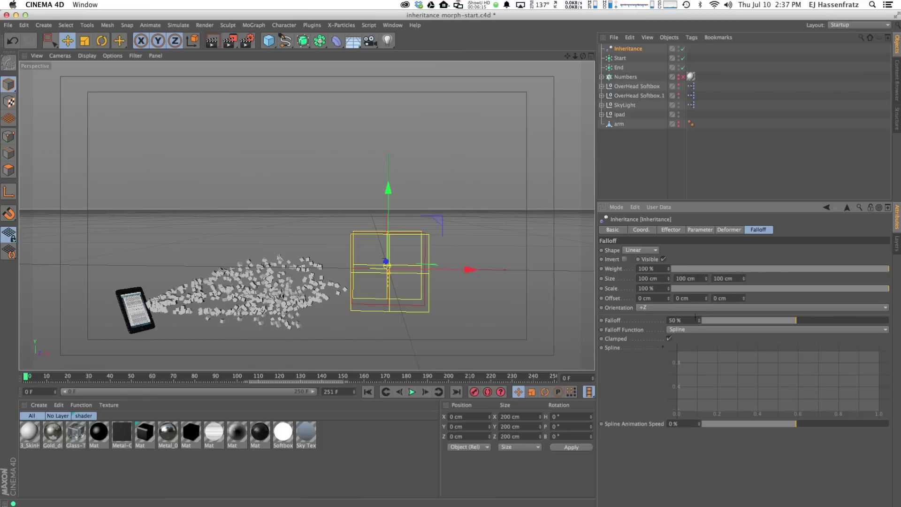
click(651, 309)
click(653, 318)
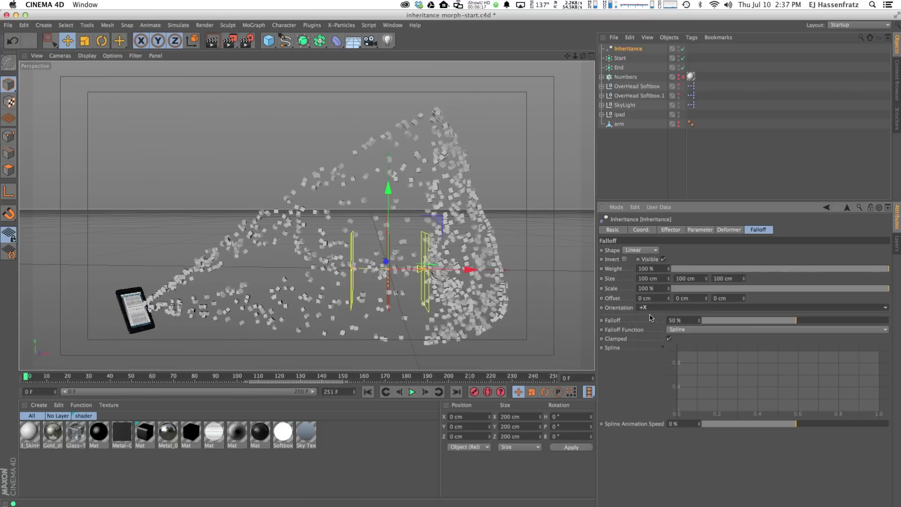
drag(471, 271, 457, 195)
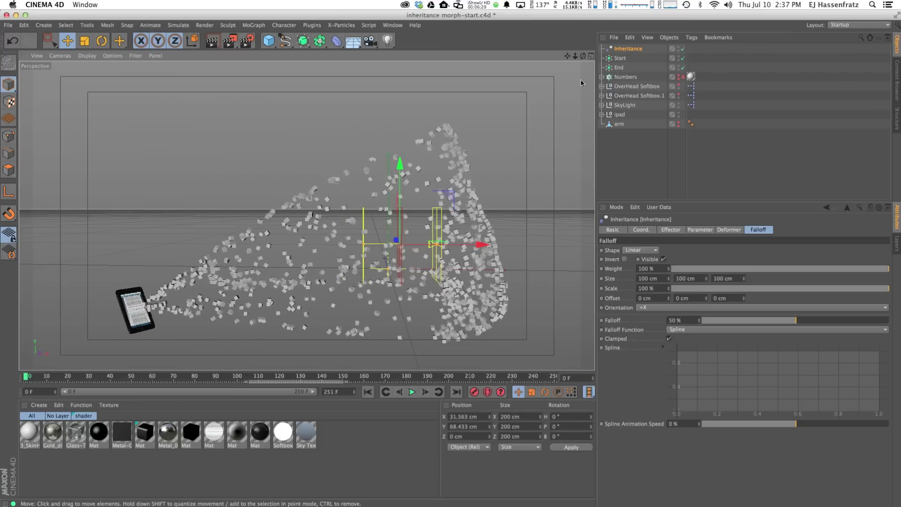
Fine-tune the End matrix's position at the ipad screen
click(618, 67)
drag(160, 299, 169, 301)
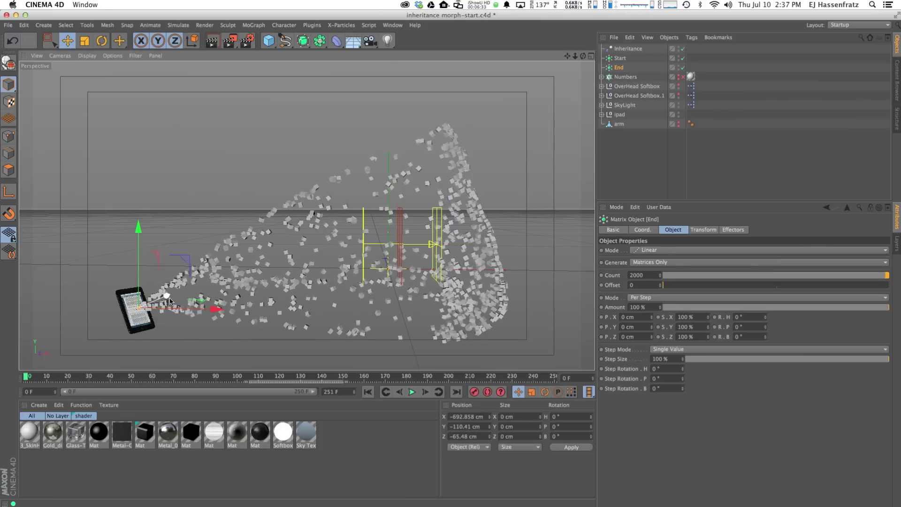
drag(189, 261, 188, 264)
Move the Inheritance effector to about X -806 cm, Y 19 cm, Z -4 cm and keyframe its X position at frame 0
click(628, 48)
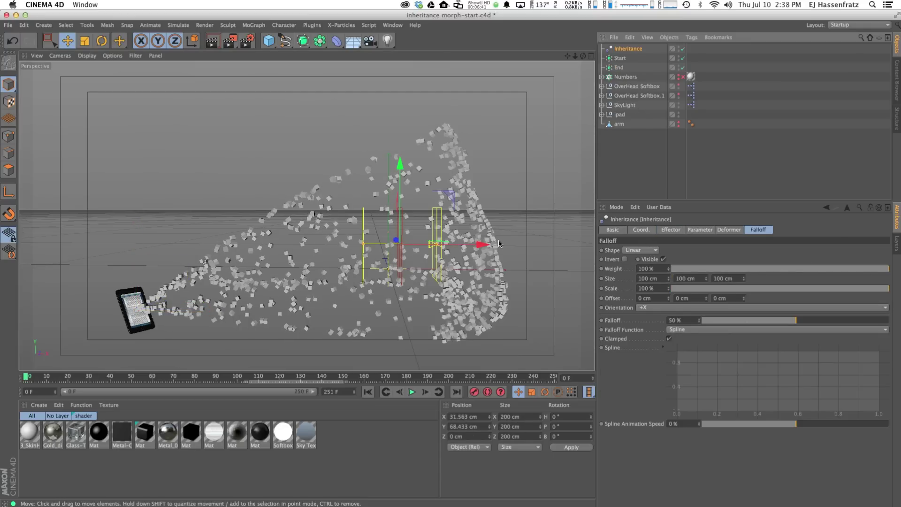
drag(488, 244, 169, 324)
drag(164, 194, 163, 227)
drag(151, 216, 147, 214)
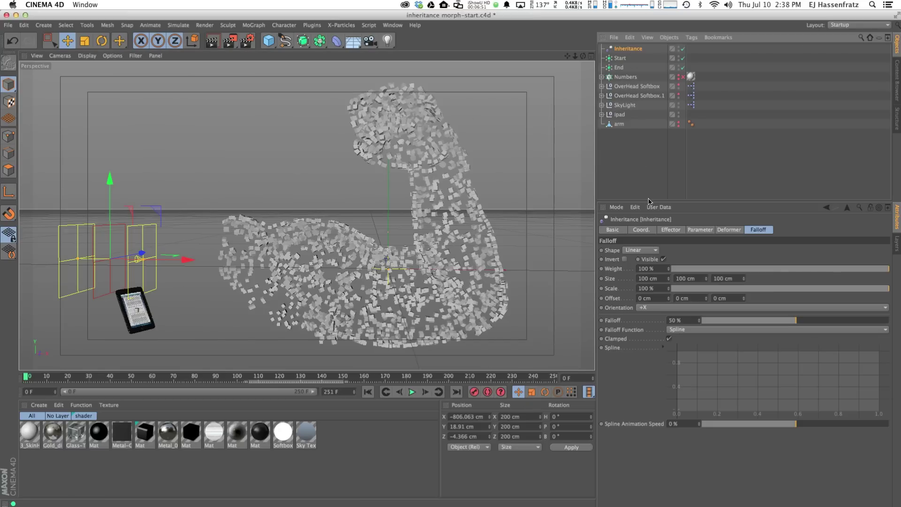
click(641, 230)
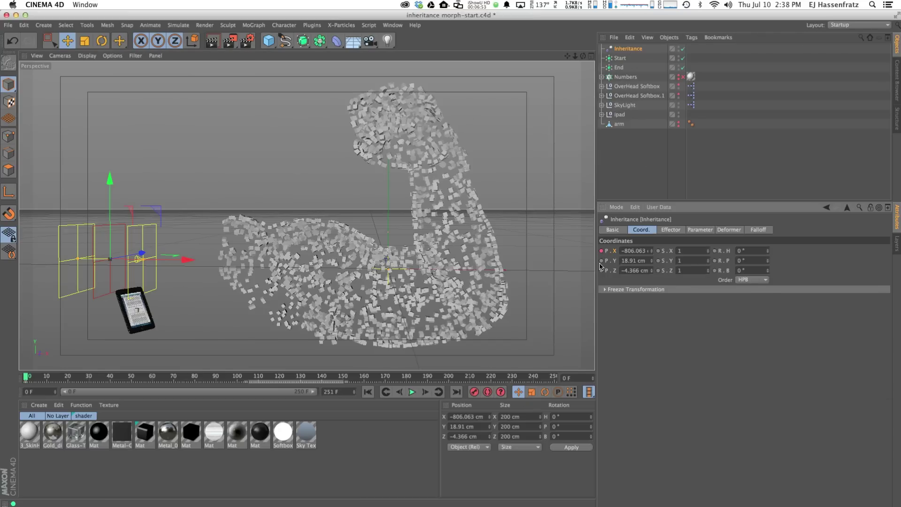
Keyframe the Inheritance effector's X position at about 328 cm on frame 250, past the arm
click(69, 377)
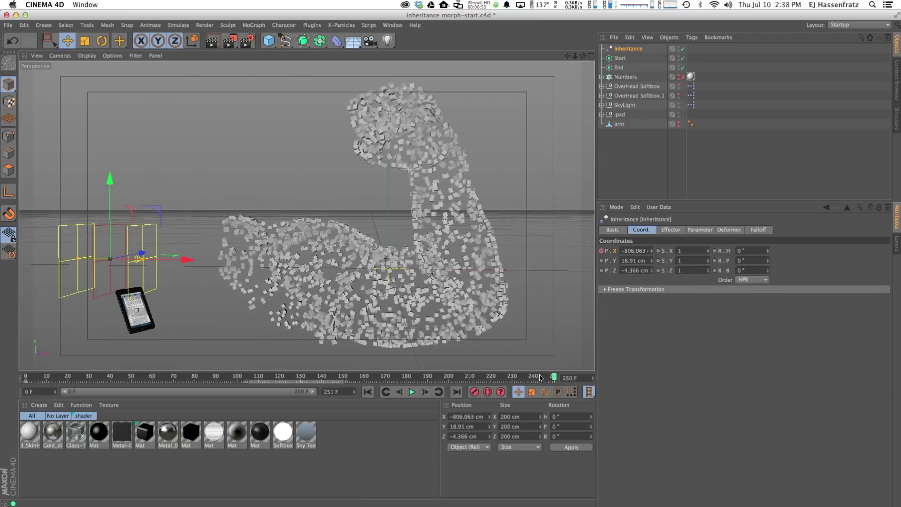
mouse_move(187, 266)
mouse_down()
mouse_move(593, 281)
mouse_move(187, 267)
mouse_up()
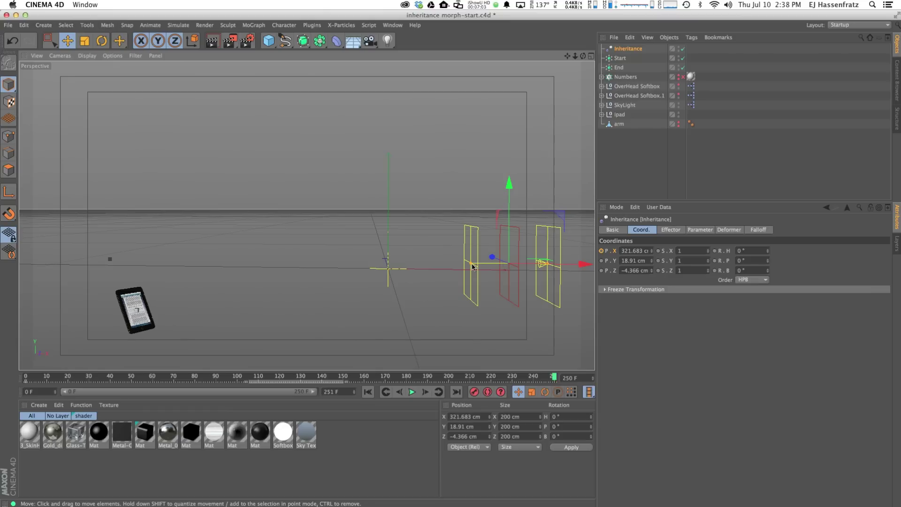
drag(589, 267, 590, 268)
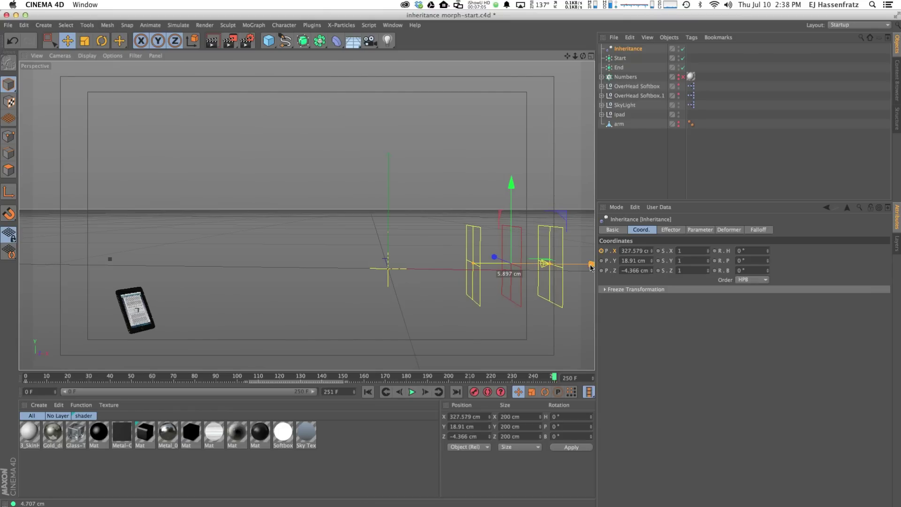
click(601, 251)
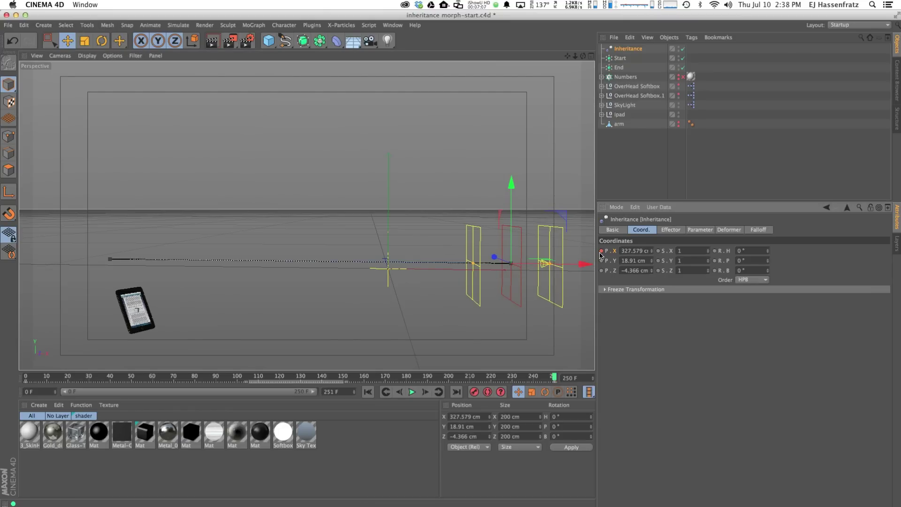
Play the morph animation from the start and stop it at frame 133
click(399, 394)
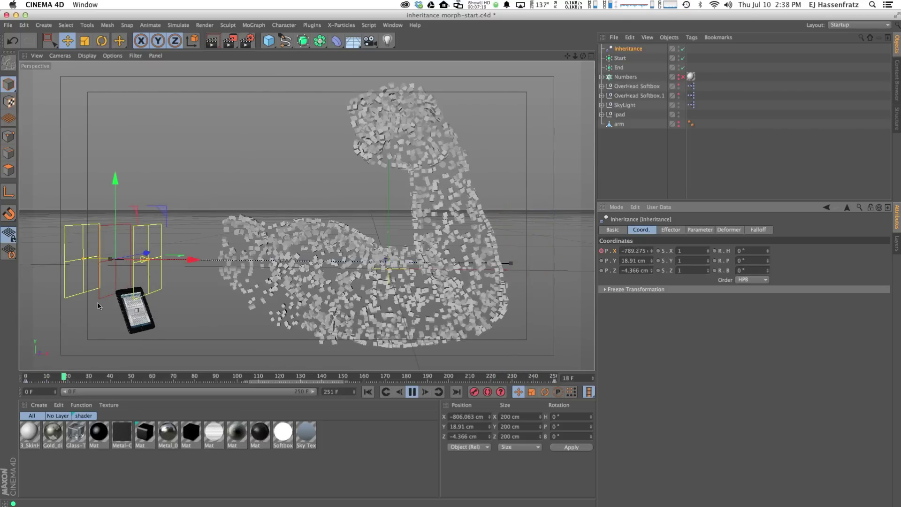
click(416, 399)
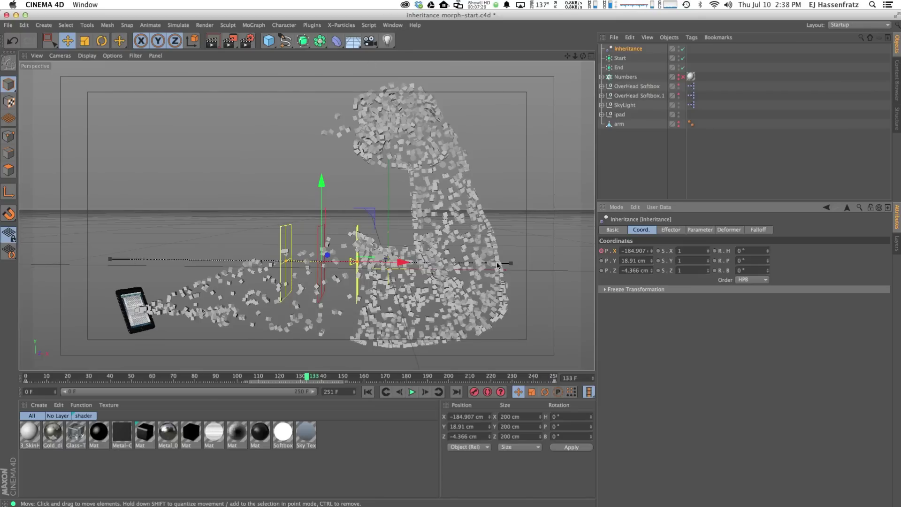
Set the interpolation of both Inheritance effector position keyframes, at frames 0 and 250, to Linear in the Timeline
click(398, 25)
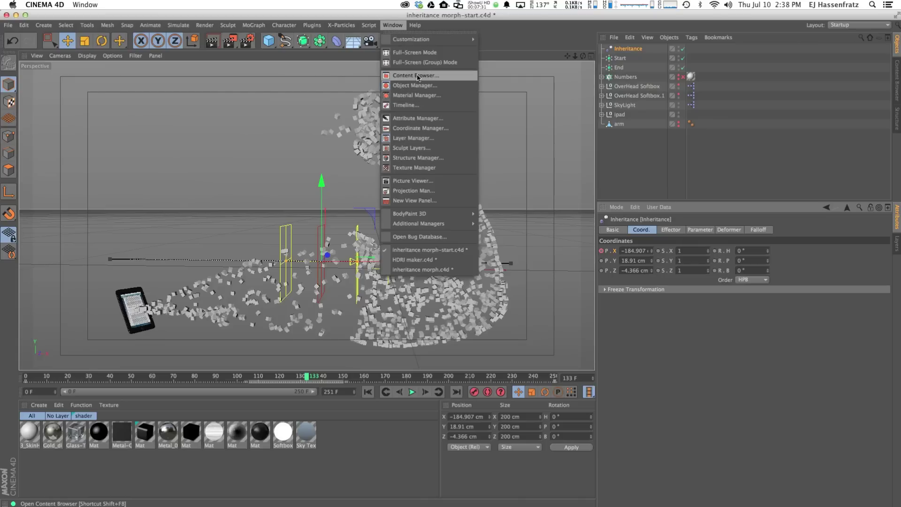
click(417, 106)
click(258, 398)
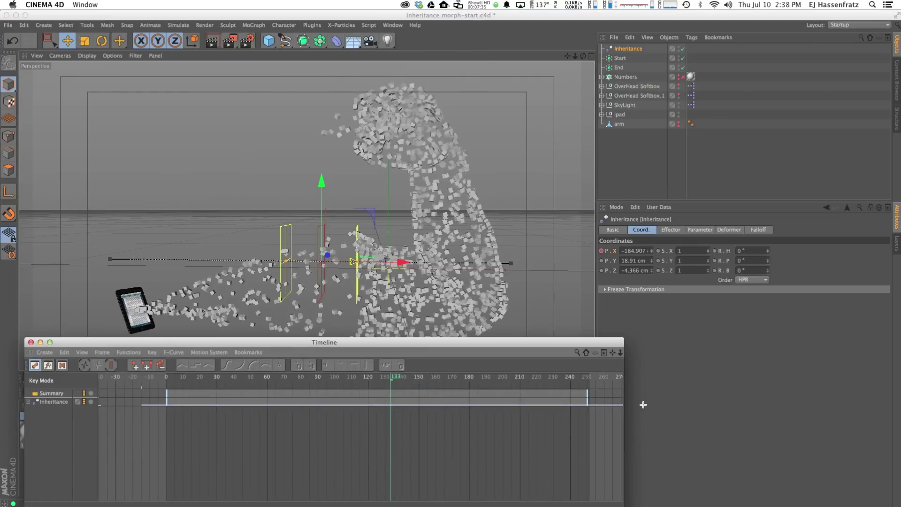
drag(608, 404, 162, 422)
right_click(165, 402)
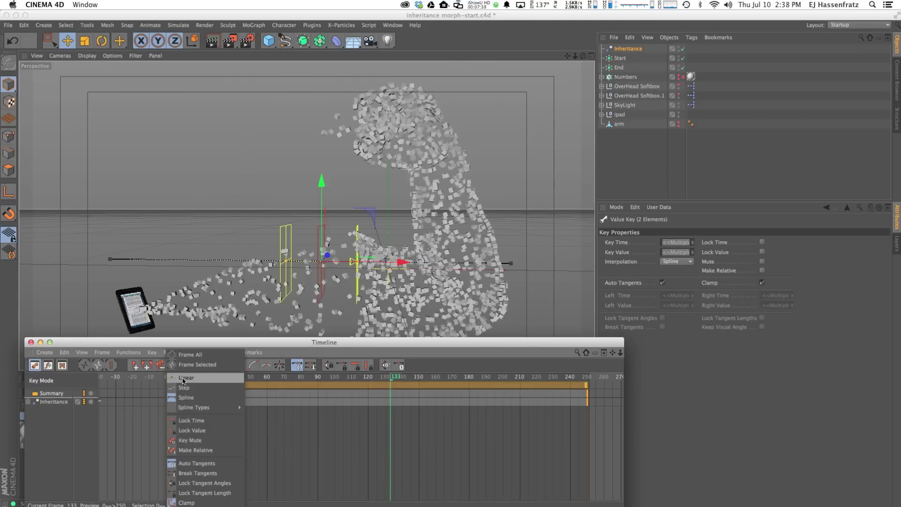
click(207, 383)
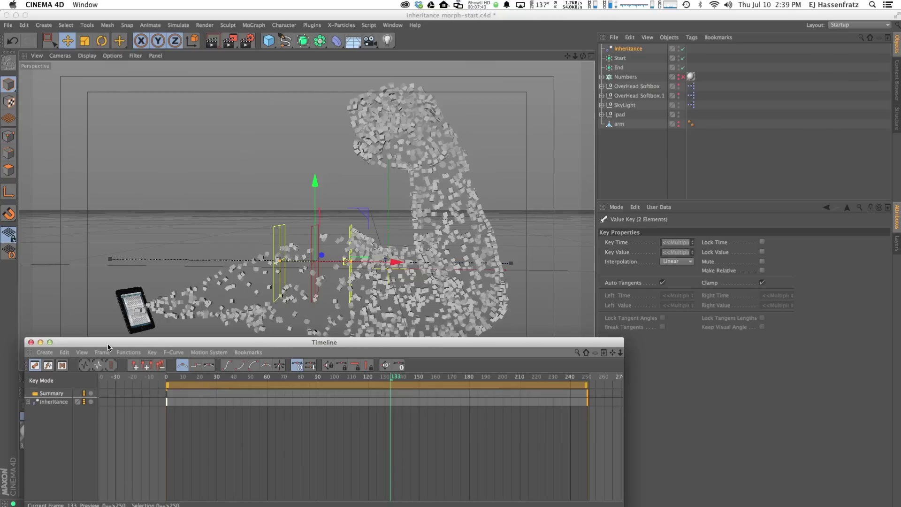
Inspect the Inheritance effector's Position X animation curve and close the Timeline
click(28, 402)
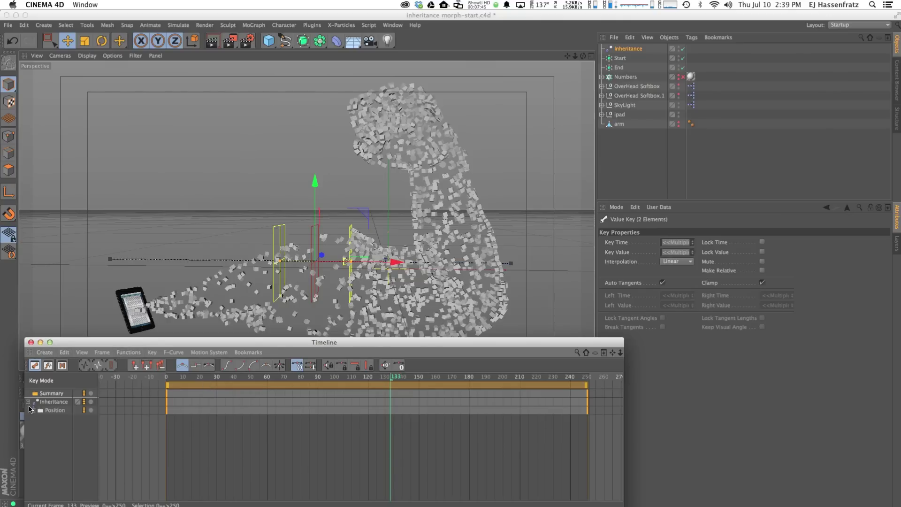
click(32, 410)
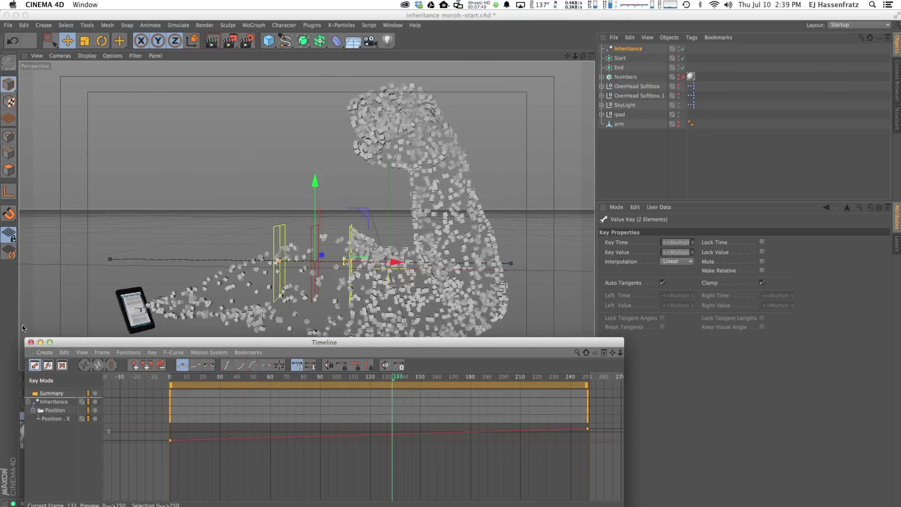
click(30, 342)
At frame 125, widen the Inheritance effector's falloff zone in the viewport to about 238 cm overall along X
drag(94, 378, 290, 376)
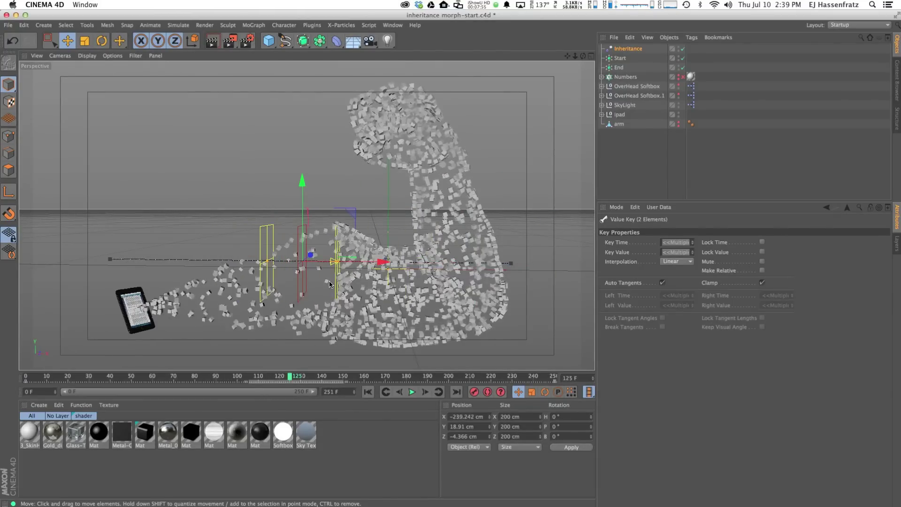
drag(339, 265, 365, 266)
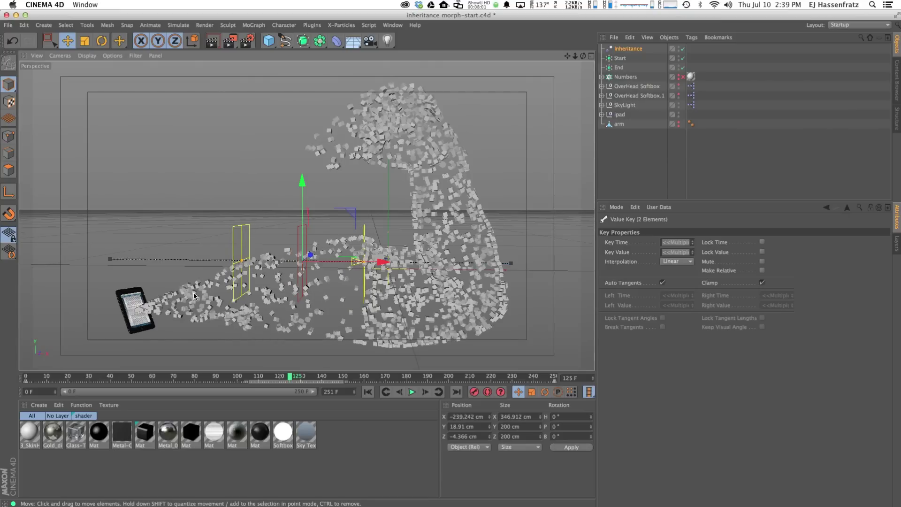
drag(355, 265, 341, 265)
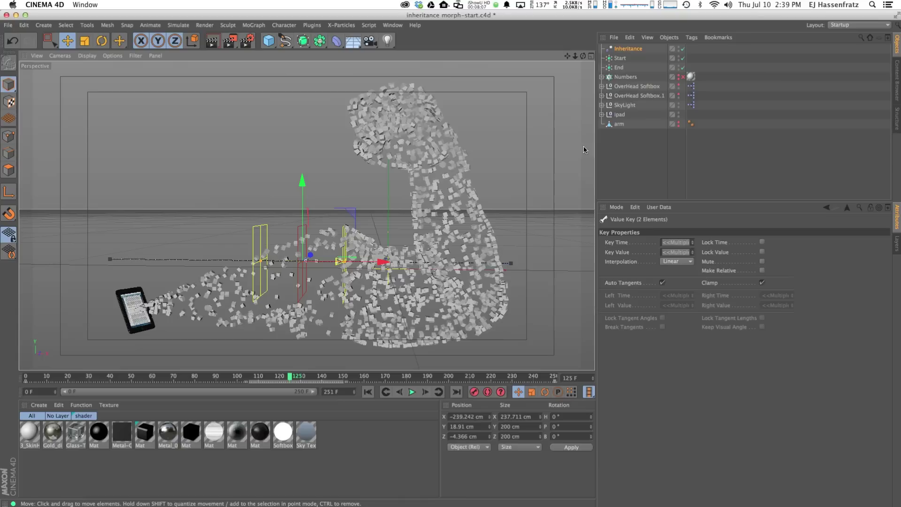
Raise the Inheritance effector's falloff percentage to 83% and play the morph up to frame 148
click(627, 49)
click(704, 230)
click(748, 229)
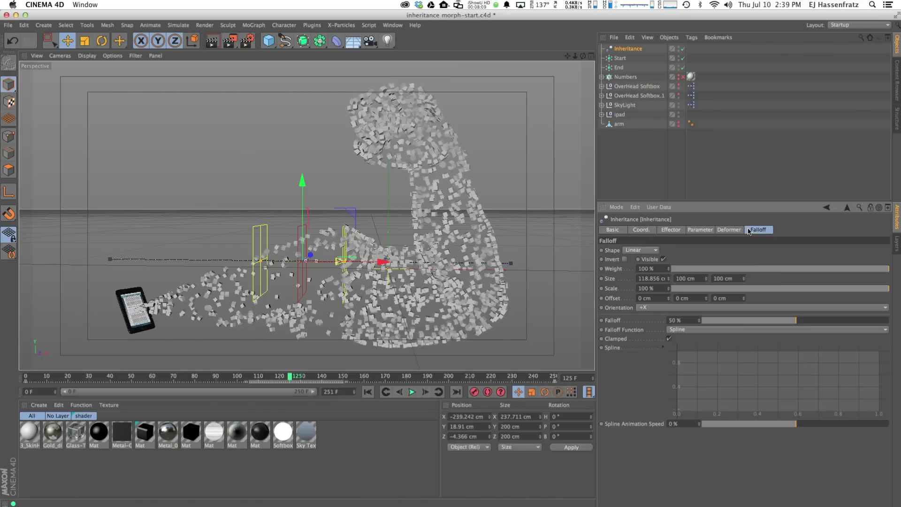
drag(831, 322, 858, 321)
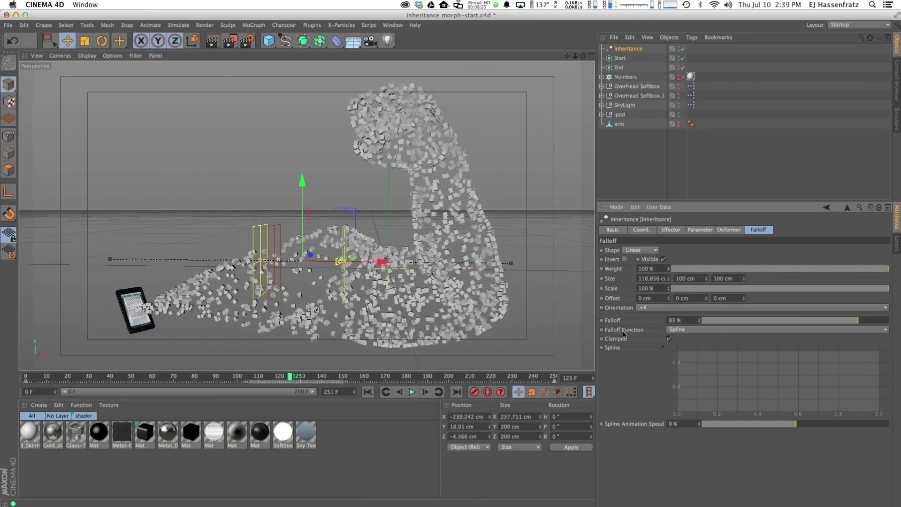
click(412, 391)
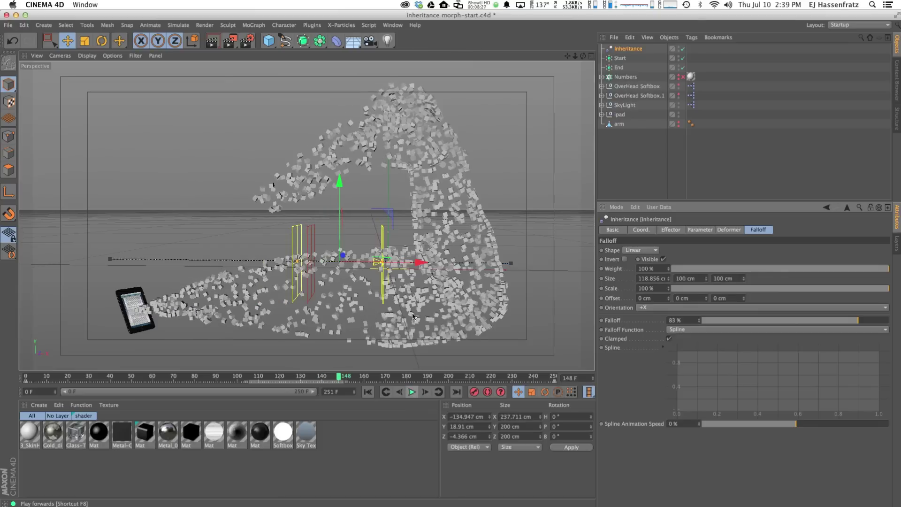
Try the Inverse Cubic falloff function on the Inheritance effector, return it to Spline, and replay the morph from the start
click(679, 330)
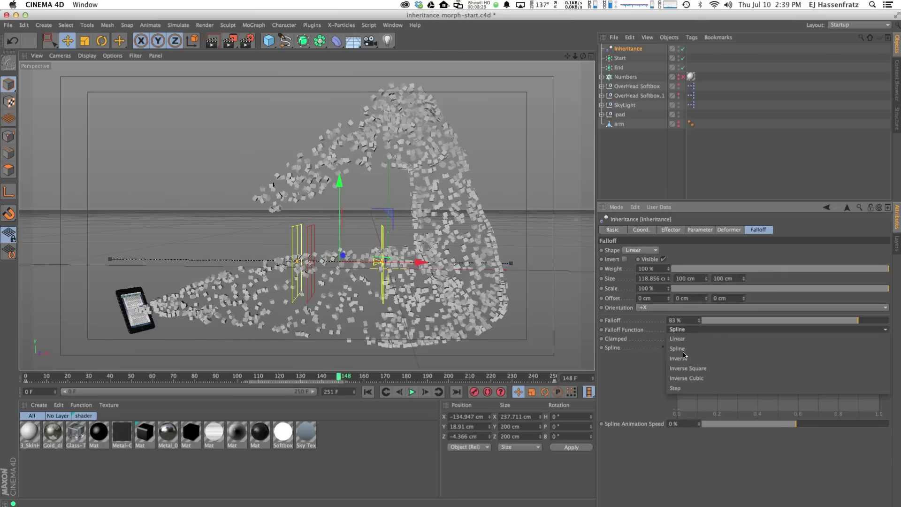
click(688, 379)
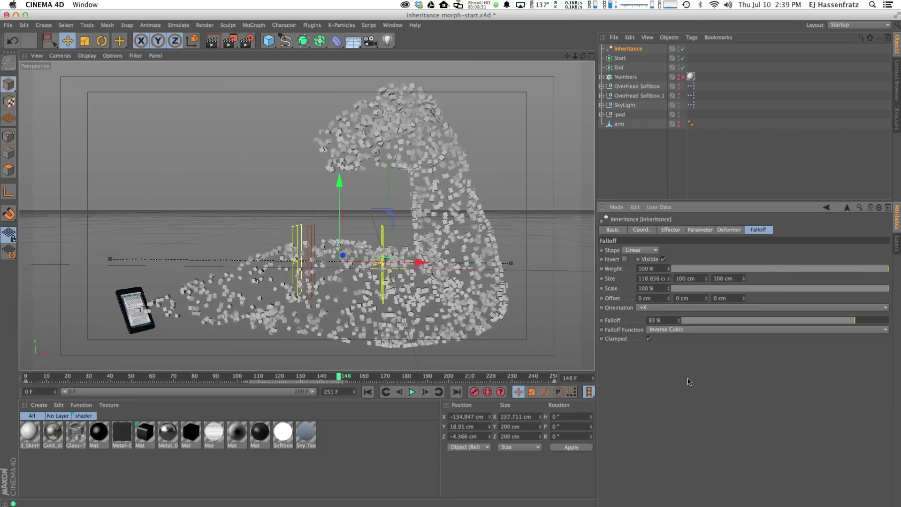
click(666, 331)
click(681, 375)
click(369, 392)
click(411, 392)
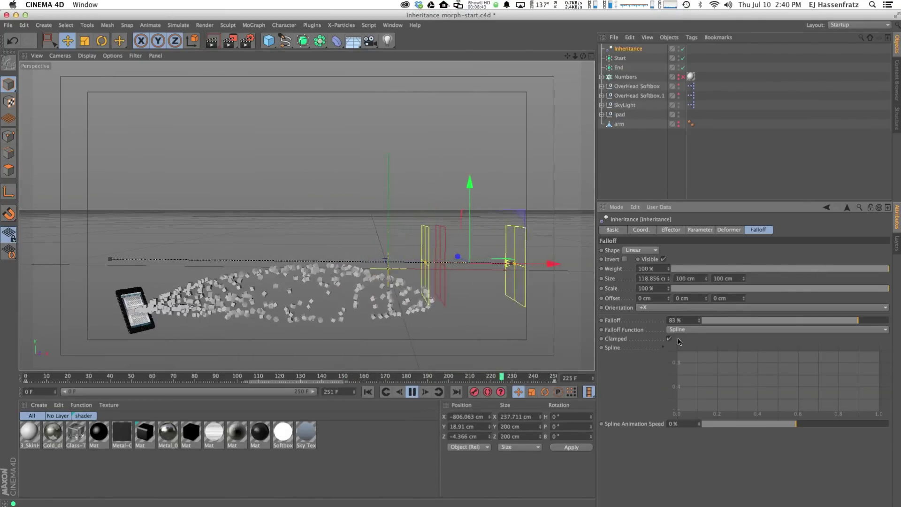
Set the Inheritance effector's falloff function to Inverse Cubic with 60% falloff and stop the playback at frame 147
click(730, 329)
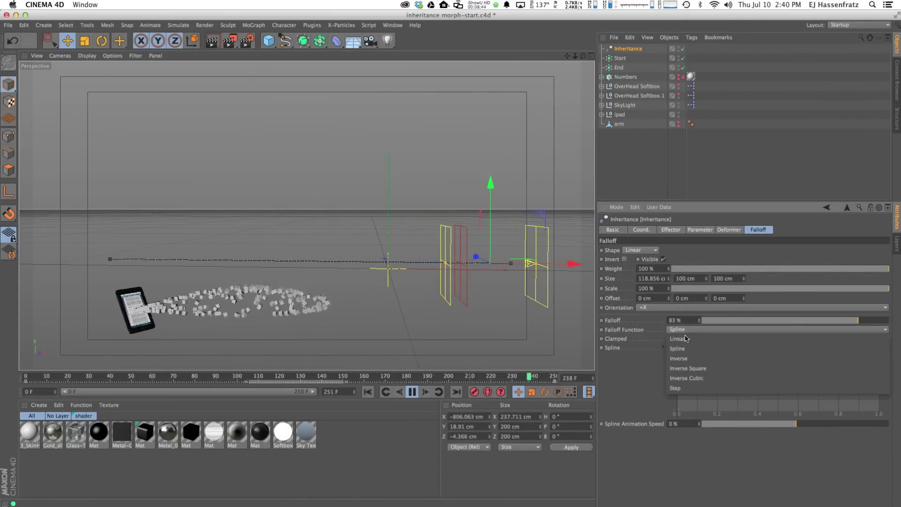
click(696, 378)
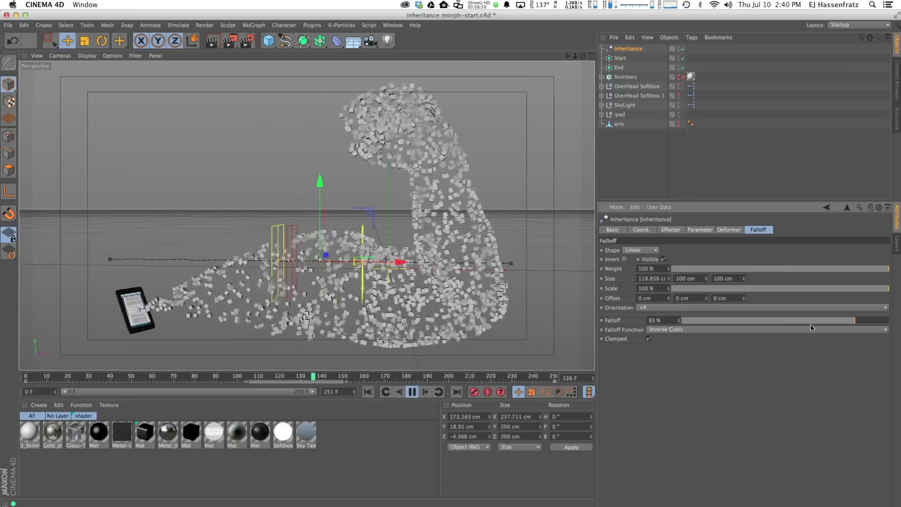
drag(842, 321, 807, 322)
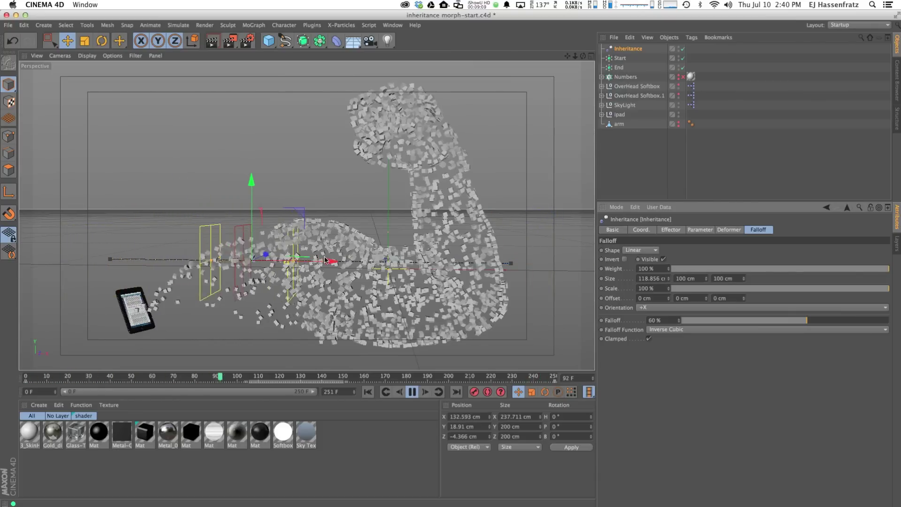
key(F8)
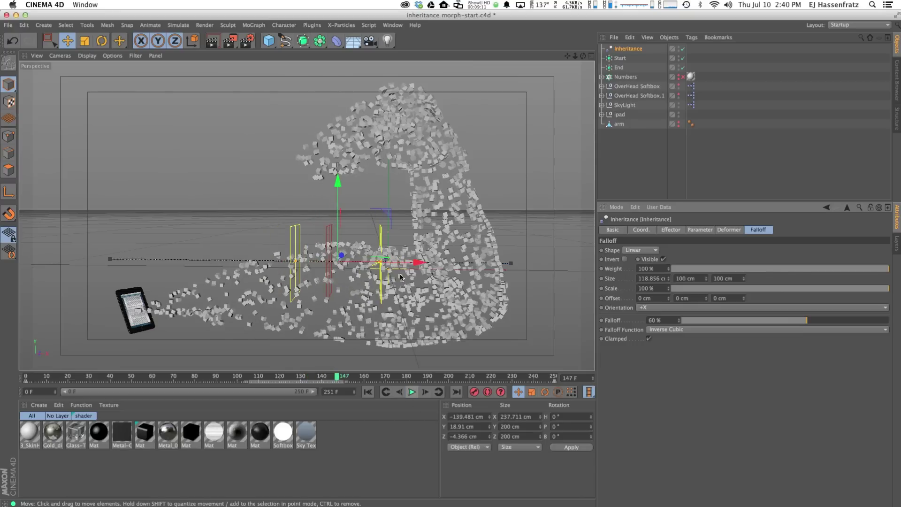
Narrow the Inheritance effector's falloff size to about 112 cm in X and preview the morph, stopping at frame 135
drag(381, 263, 378, 262)
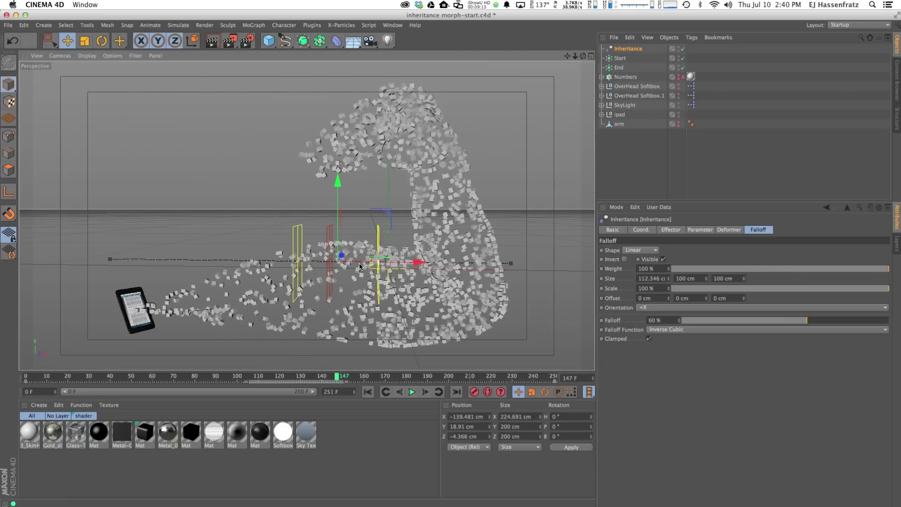
click(411, 393)
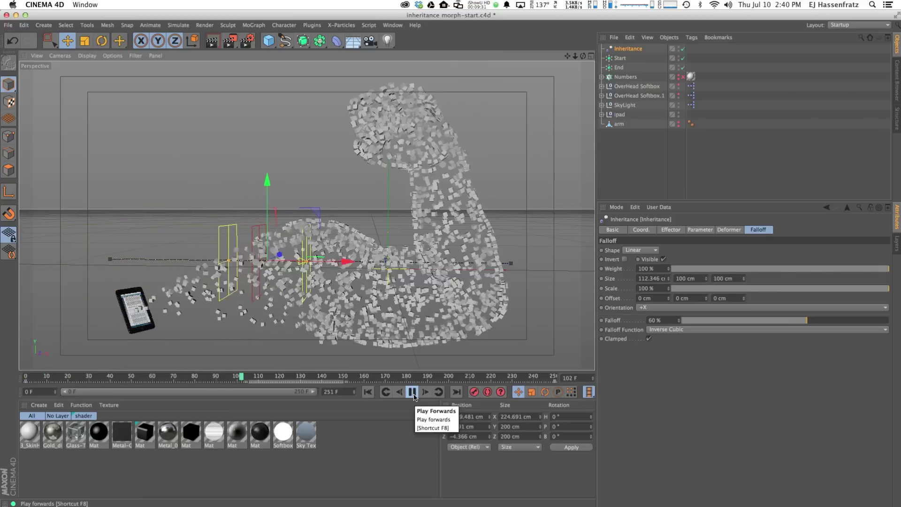
click(414, 397)
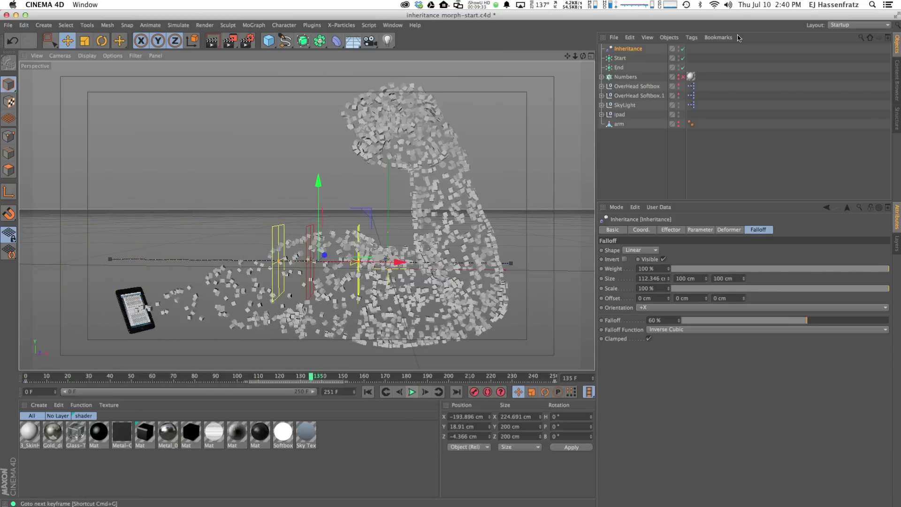
Add a Random effector to the Start matrix
click(618, 58)
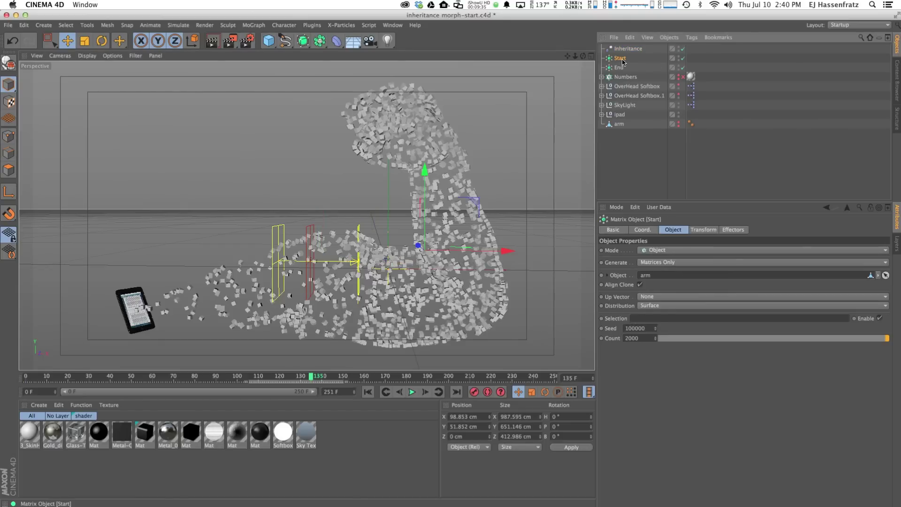
click(249, 26)
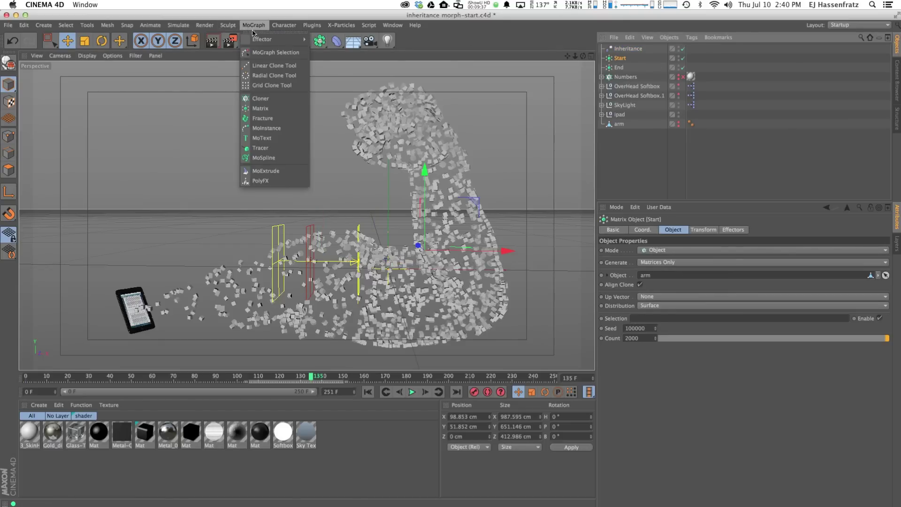
mouse_move(295, 41)
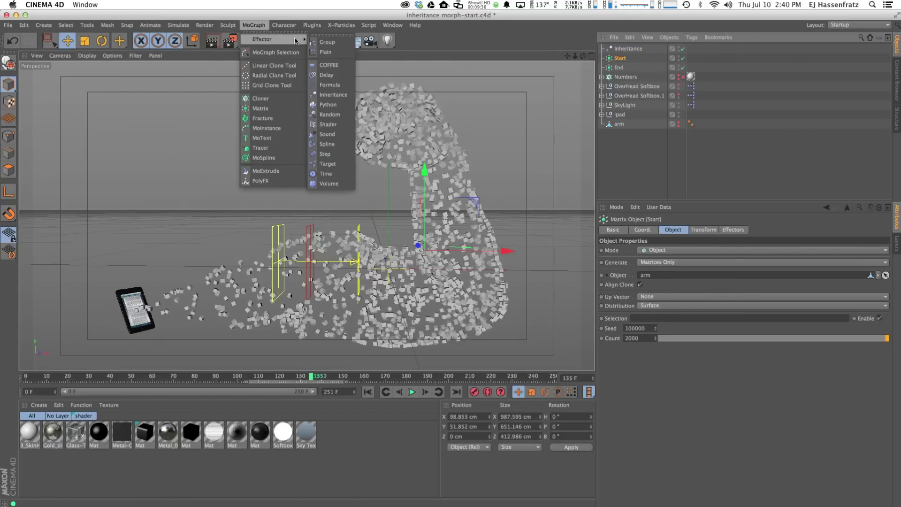
click(330, 114)
Set the Random effector's position variation to 100 cm in X, Y and Z
click(701, 230)
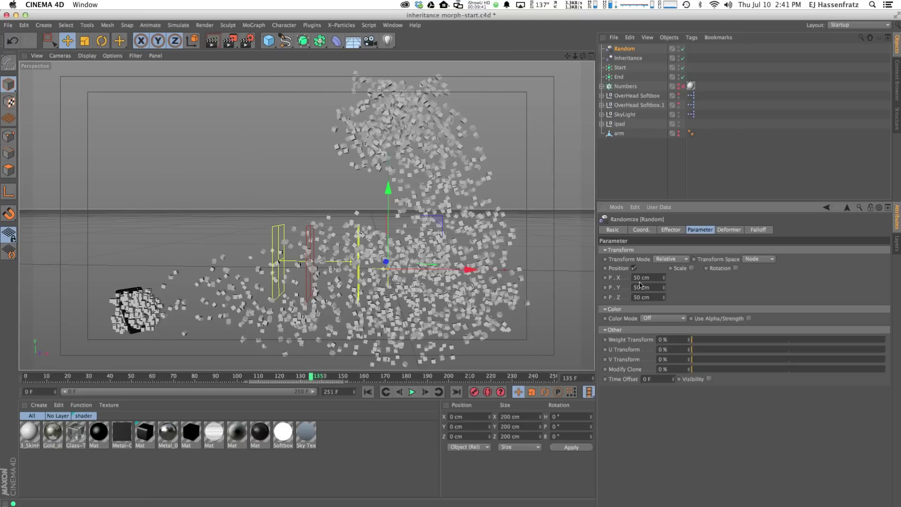
drag(662, 282, 655, 280)
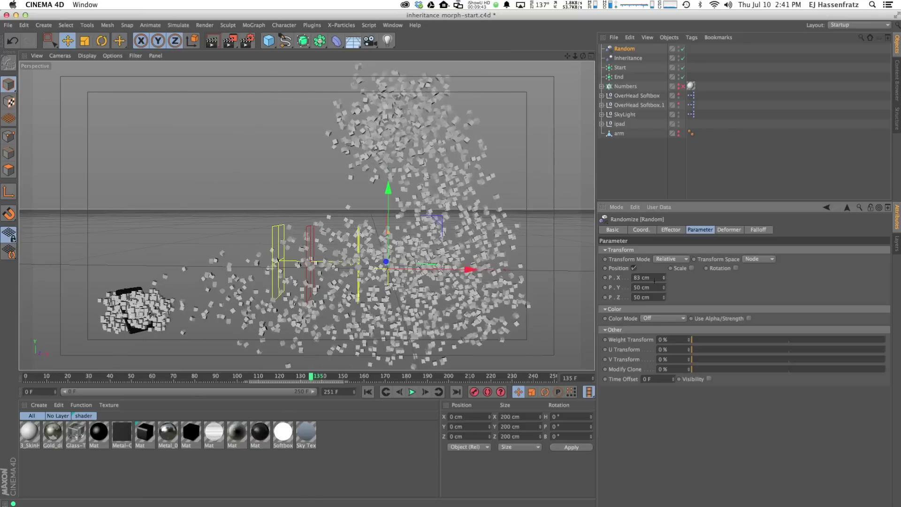
text(100)
key(Tab)
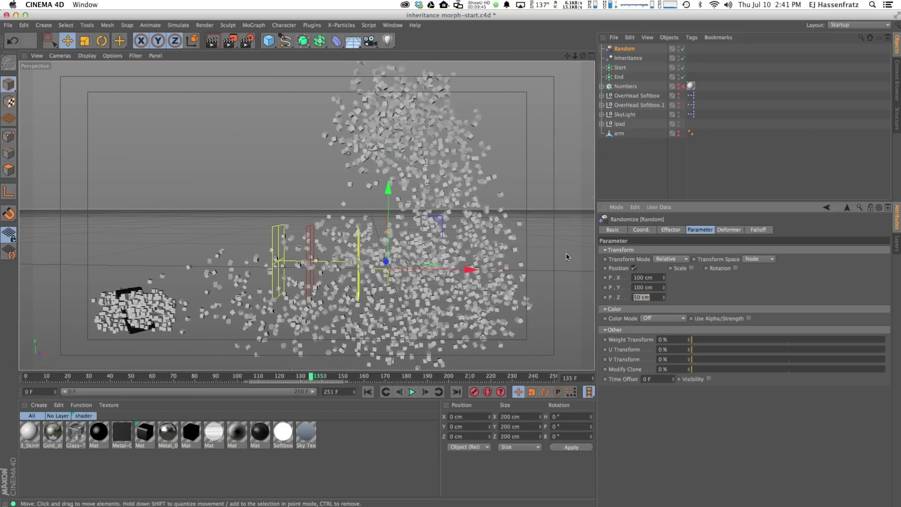
text(100)
key(Return)
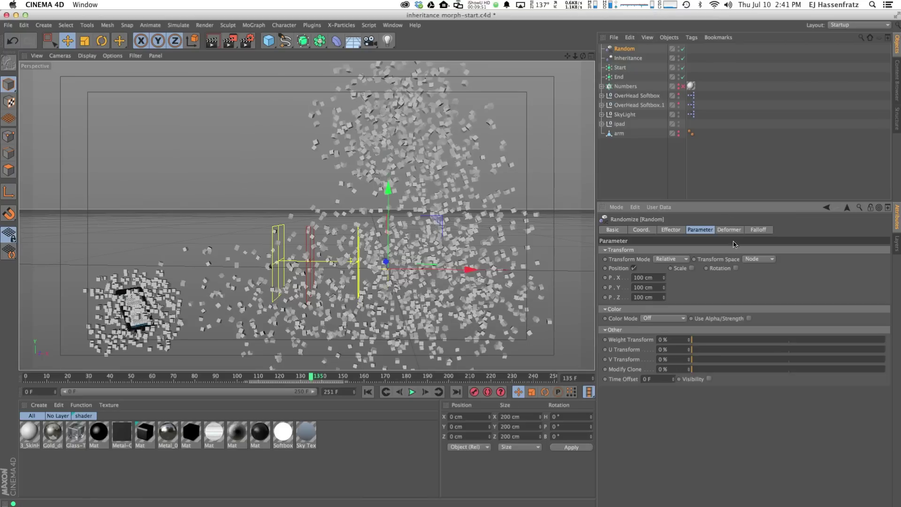
Give the Random effector a Linear falloff shape oriented along +X
click(752, 230)
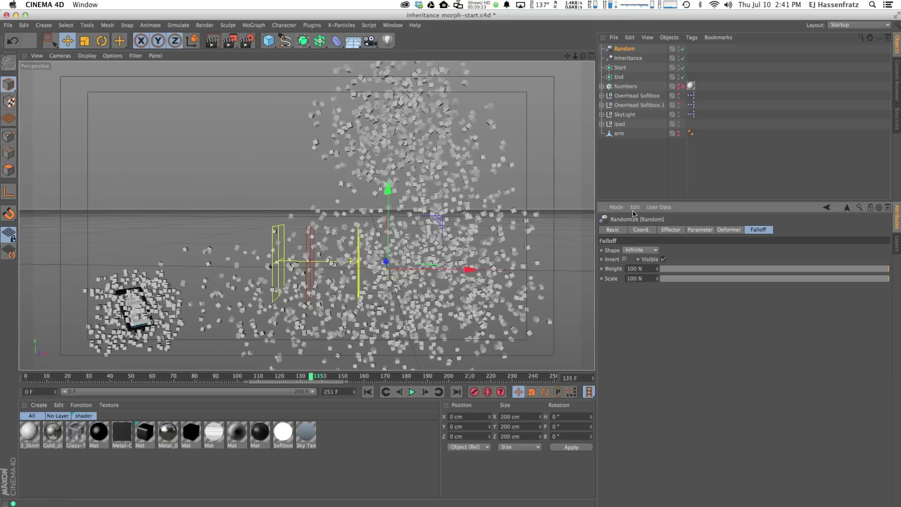
click(646, 252)
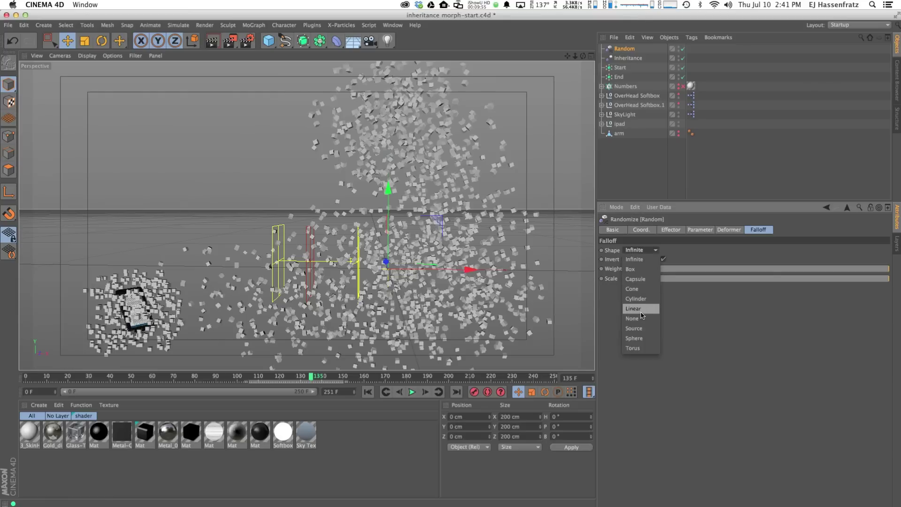
click(638, 309)
click(651, 308)
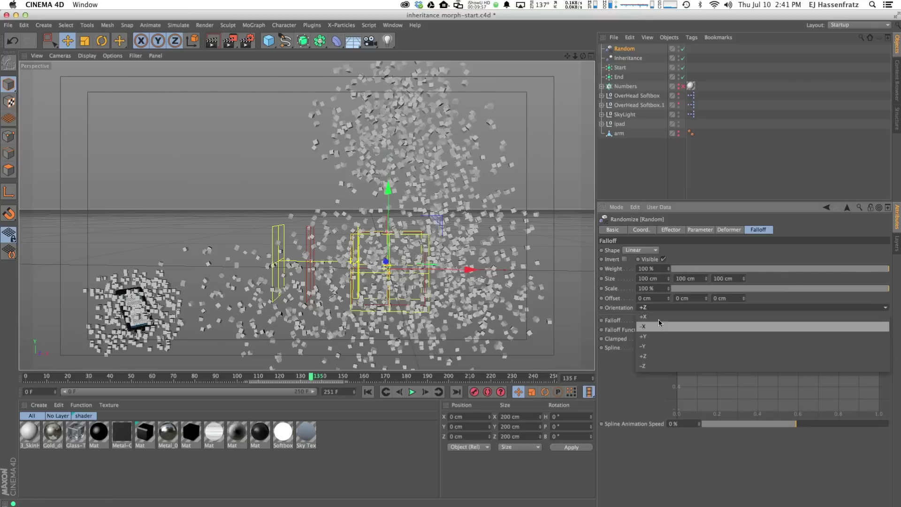
click(647, 318)
Move the Random effector to about X -180 cm, Y 13 cm so its falloff lines up with the Inheritance effector's
drag(453, 269, 343, 265)
drag(369, 223, 366, 215)
drag(370, 215, 368, 216)
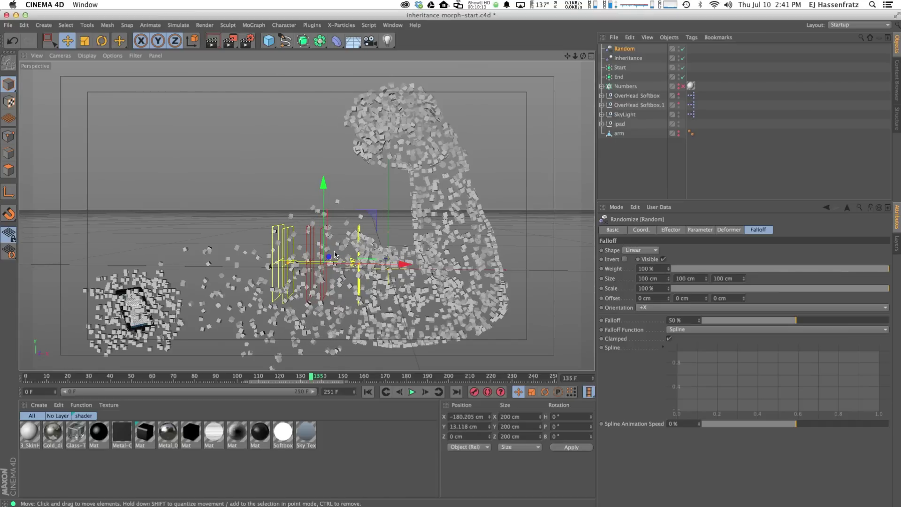
Parent the Random effector under the Inheritance effector and scrub to frame 150 to check that they travel together
drag(624, 48, 626, 60)
click(628, 48)
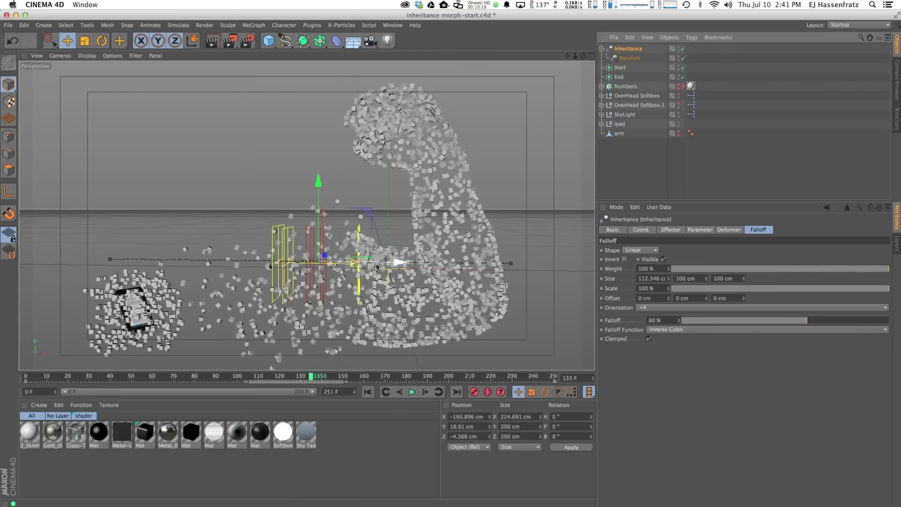
mouse_move(335, 376)
mouse_down()
mouse_move(469, 376)
mouse_move(236, 371)
mouse_move(432, 356)
mouse_move(237, 371)
mouse_move(342, 370)
mouse_move(221, 371)
mouse_move(295, 369)
mouse_move(343, 357)
mouse_up()
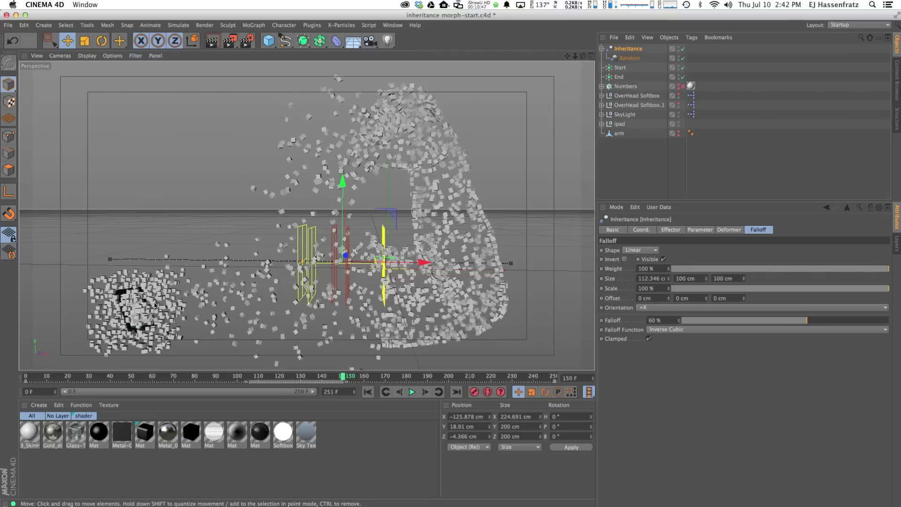
Set the End matrix's transform scale to 0 in X, Y and Z
click(618, 77)
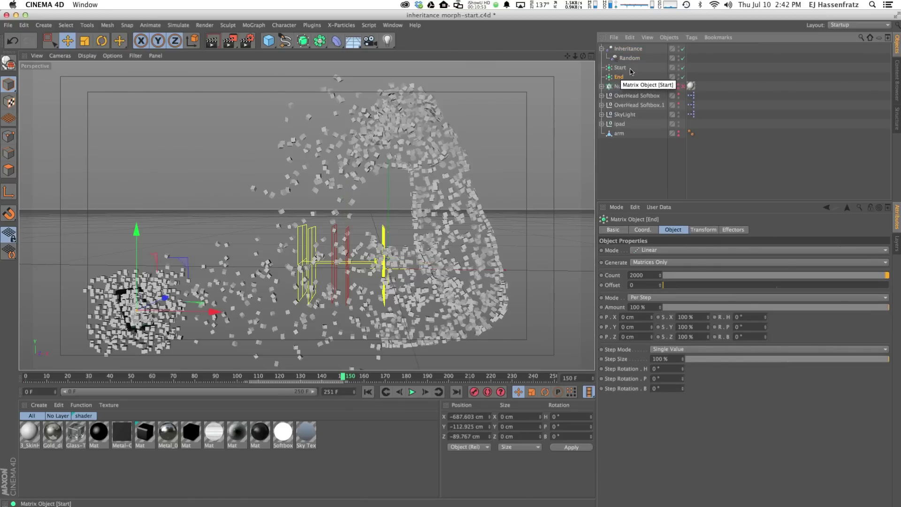
click(628, 49)
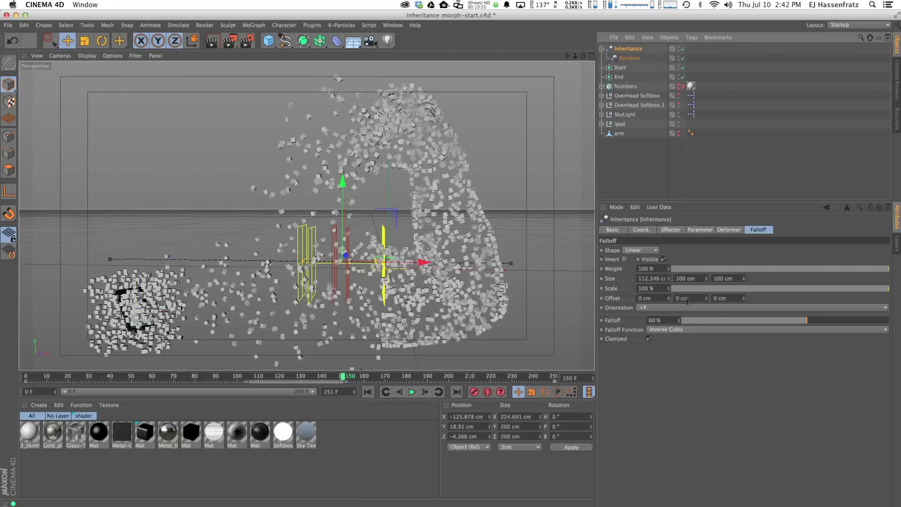
click(701, 230)
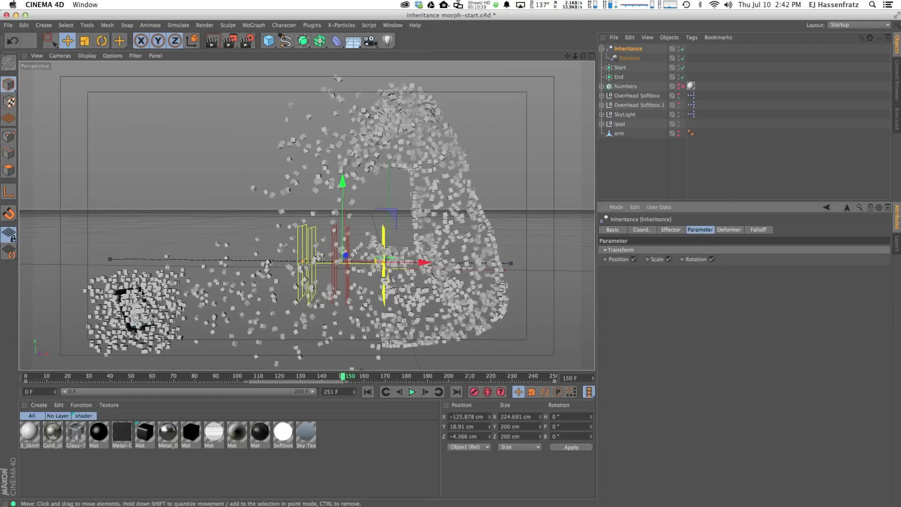
click(619, 77)
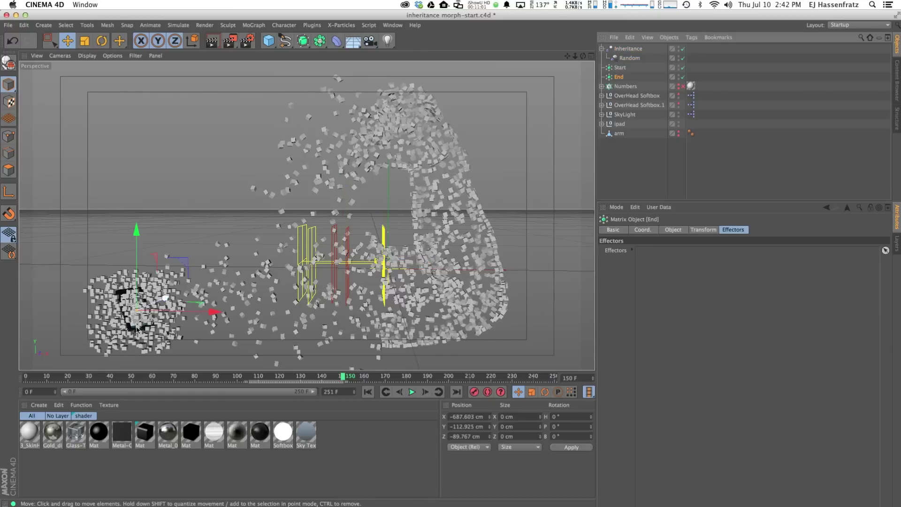
click(673, 229)
click(703, 229)
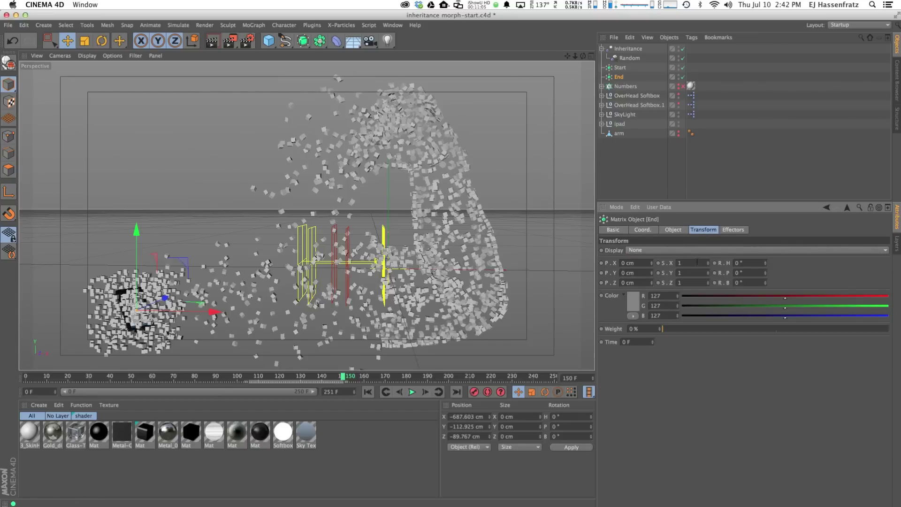
key(Return)
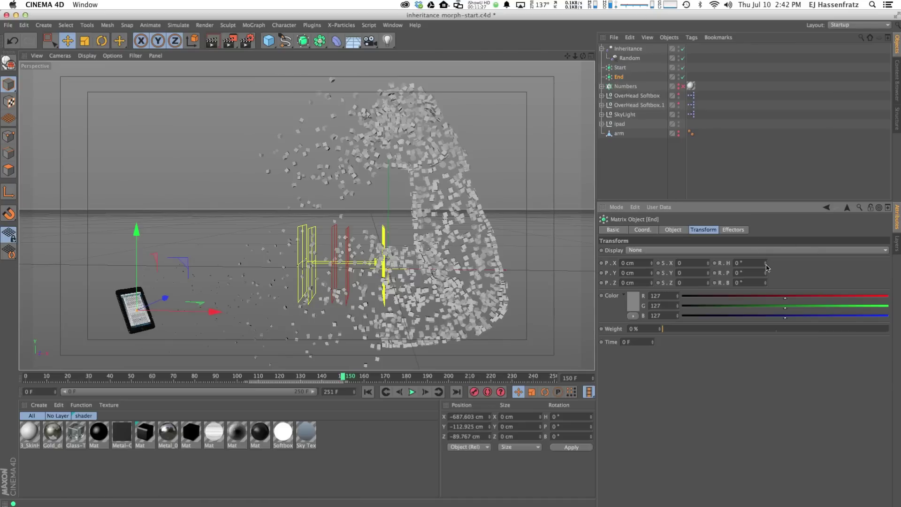
Try clone rotations of H 105°, P -618° and B -977° on the End matrix and scrub the morph to frame 106
drag(766, 265, 765, 304)
mouse_move(320, 371)
mouse_down()
mouse_move(327, 363)
mouse_move(239, 373)
mouse_move(307, 370)
mouse_up()
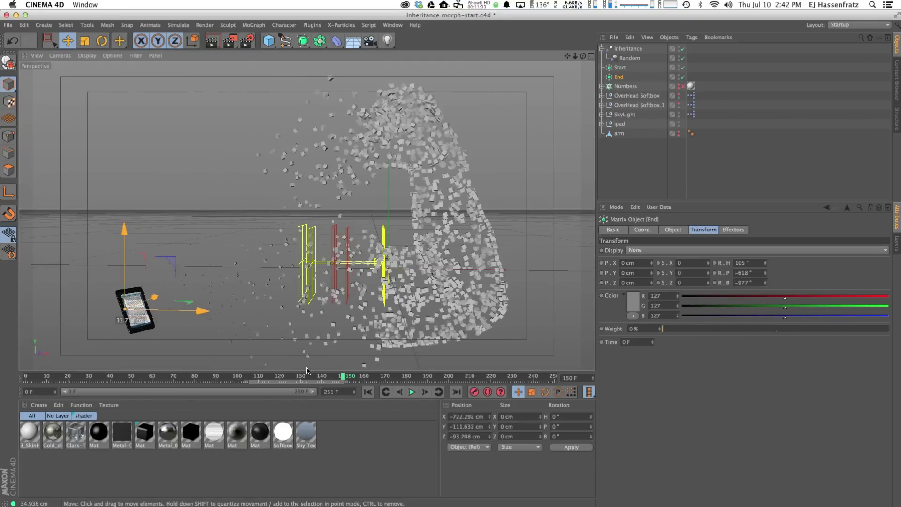
drag(131, 376, 272, 375)
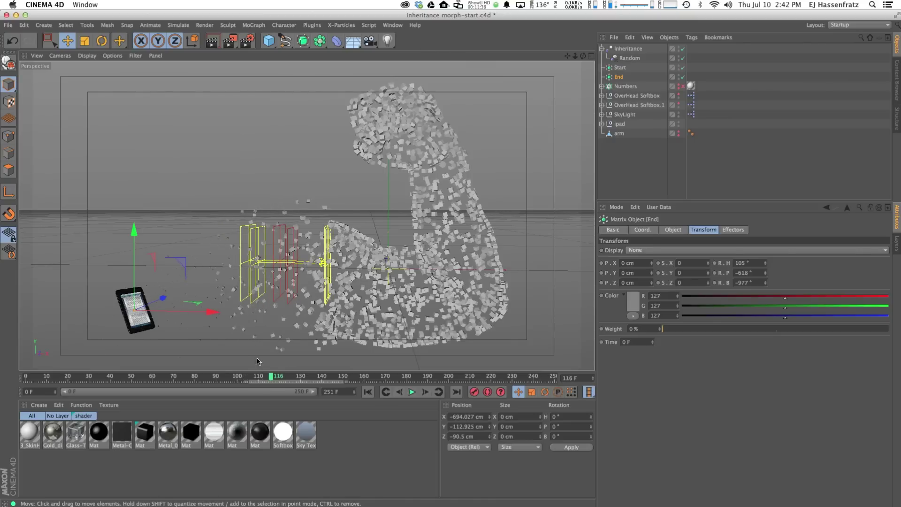
mouse_move(271, 375)
mouse_down()
mouse_move(358, 376)
mouse_move(250, 376)
mouse_up()
Reset the End matrix's transform rotation to 0° for H, P and B
drag(765, 268, 763, 267)
click(759, 265)
text(0)
key(Tab)
text(0)
key(Tab)
text(0)
key(Return)
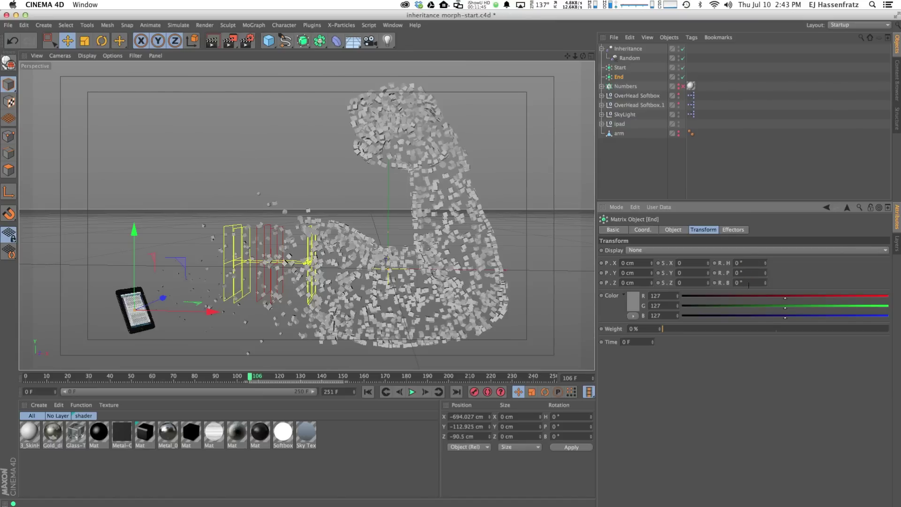
Inspect the Start and End matrices and scrub to frame 145 to check how the clones scale during the morph
click(625, 69)
click(619, 77)
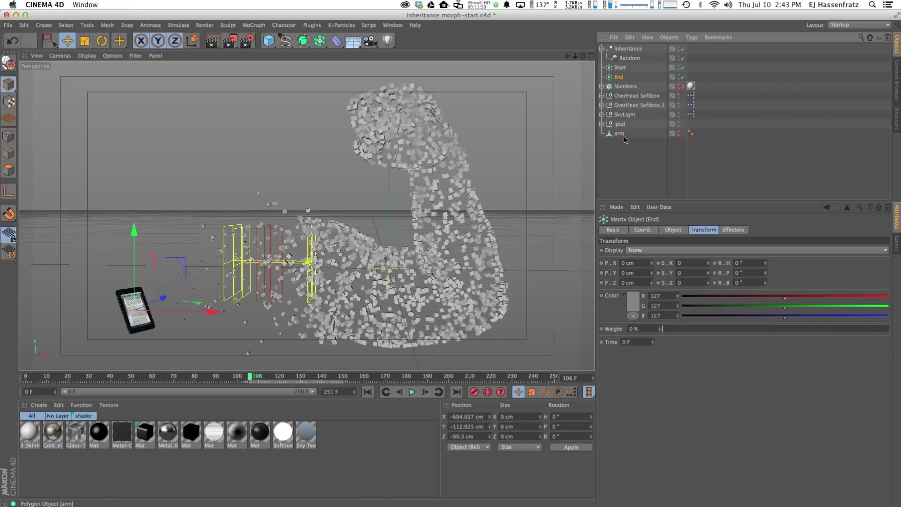
drag(288, 380, 332, 382)
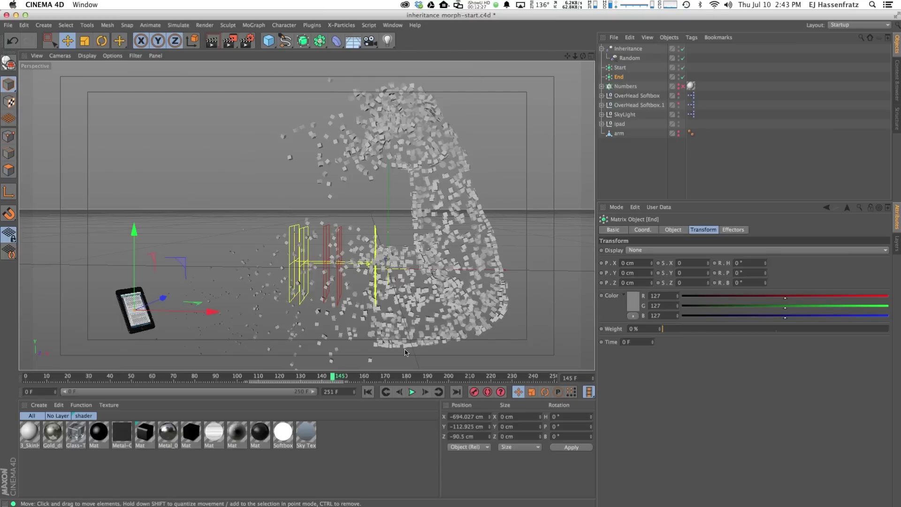
Add a second Random effector without assigning it to any object, and name it Random Weight
click(639, 154)
click(253, 25)
mouse_move(272, 39)
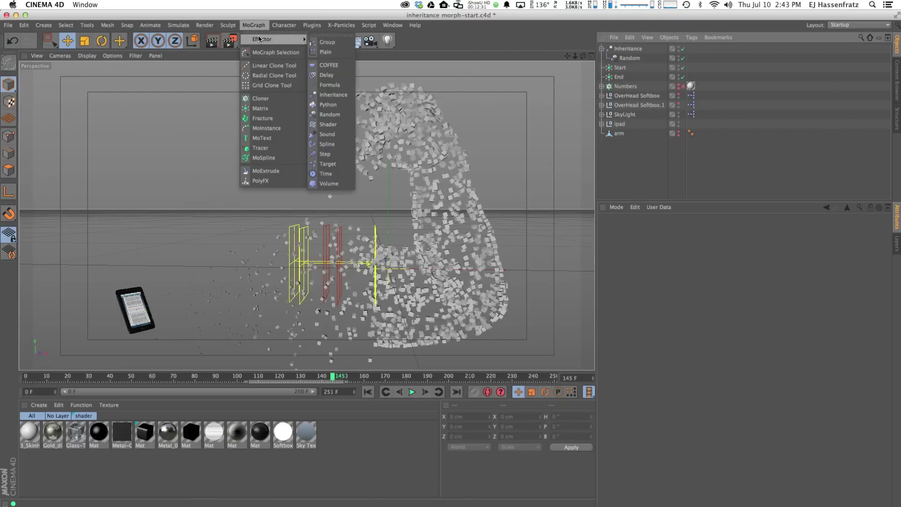
click(329, 115)
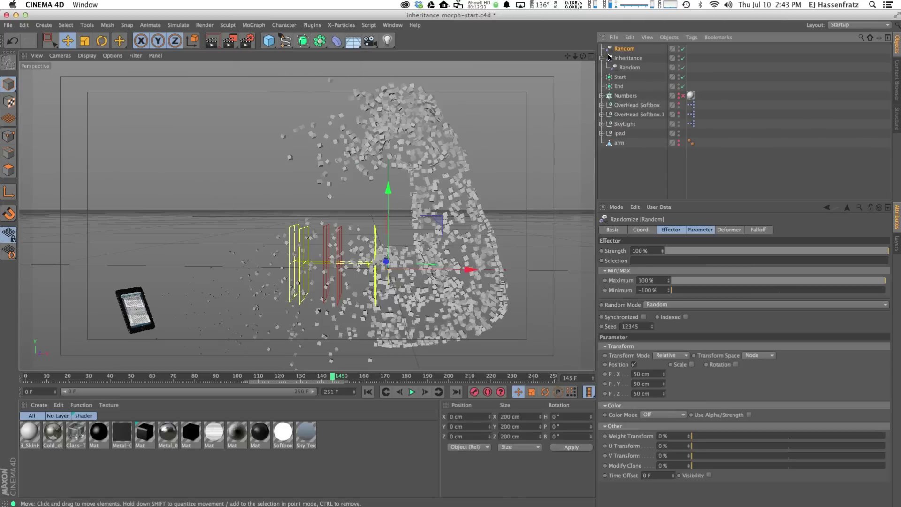
double_click(625, 49)
text(Weight)
key(Return)
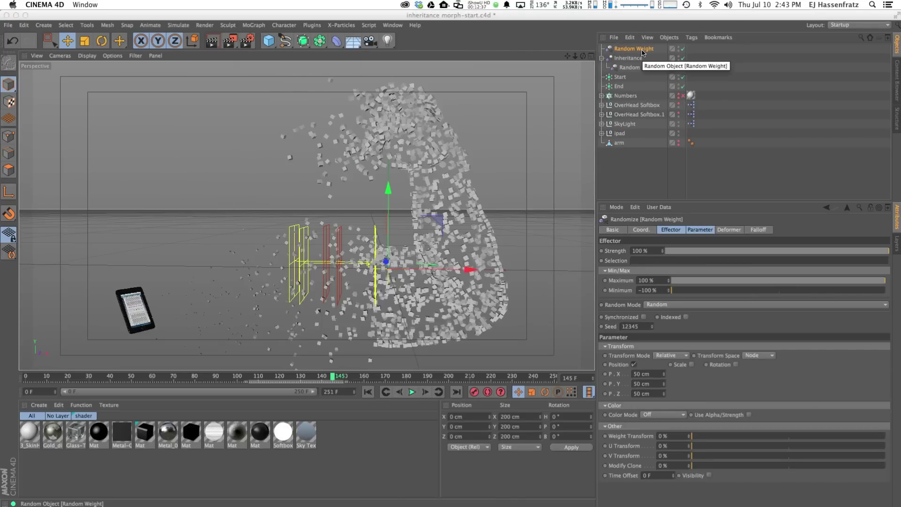
Add Random Weight to the Start matrix's effectors list, above Inheritance and Random
click(620, 77)
click(732, 229)
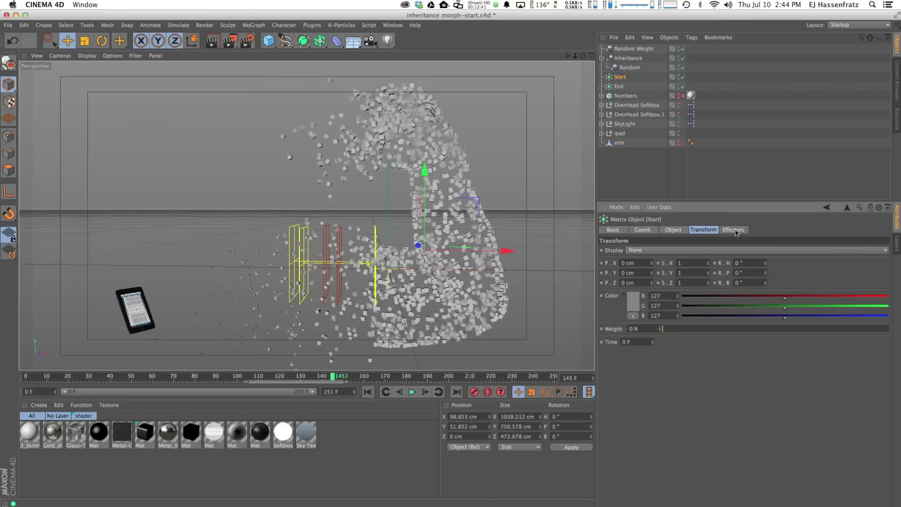
drag(631, 49, 658, 254)
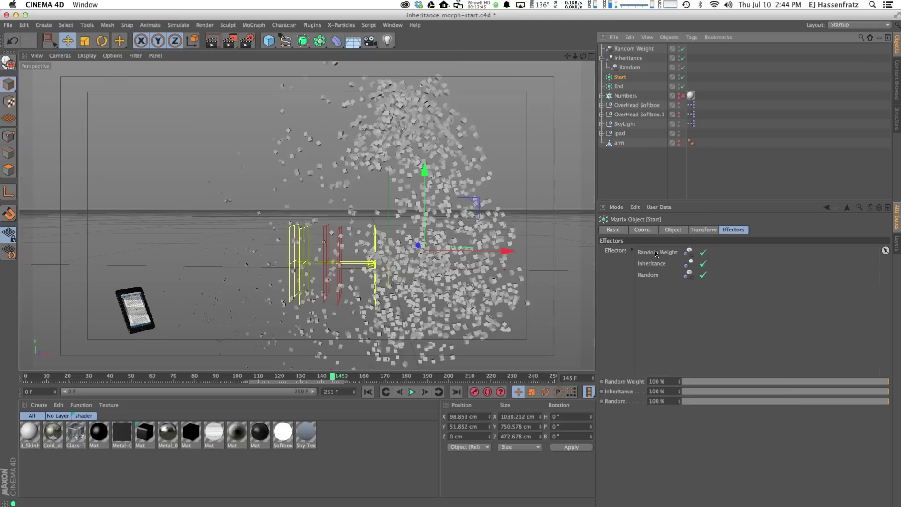
Disable Random Weight's position variation and set its Weight Transform to 45%
double_click(659, 253)
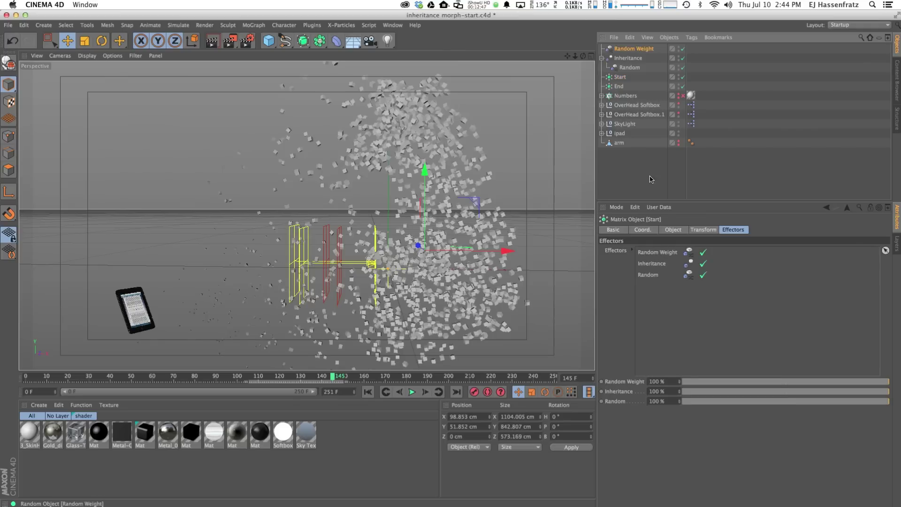
click(634, 269)
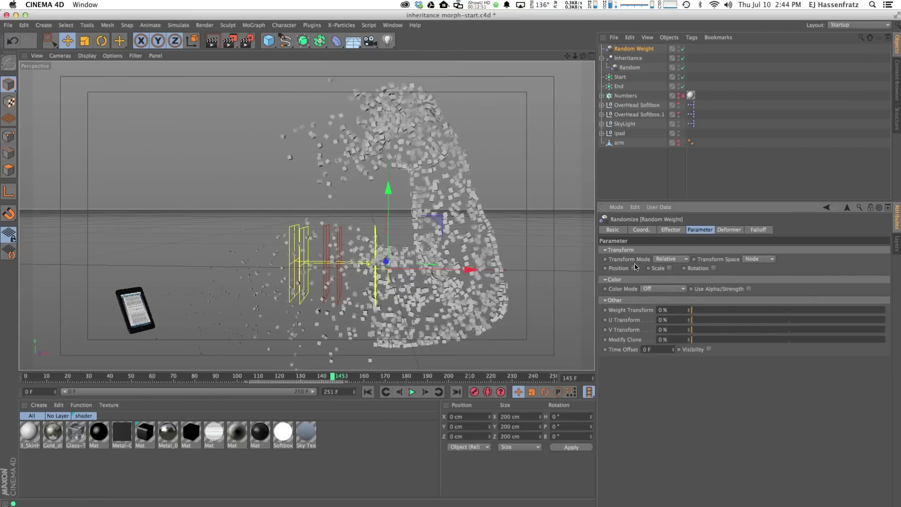
drag(708, 311, 681, 313)
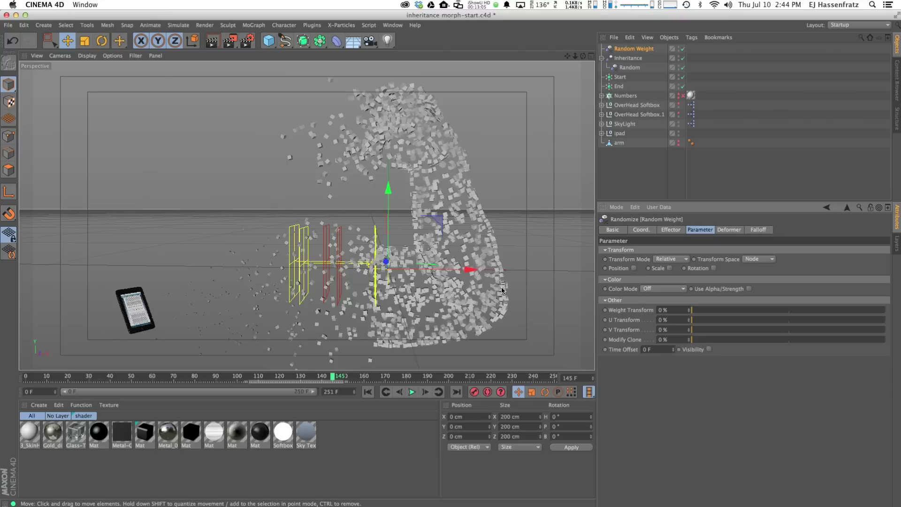
drag(694, 310, 779, 311)
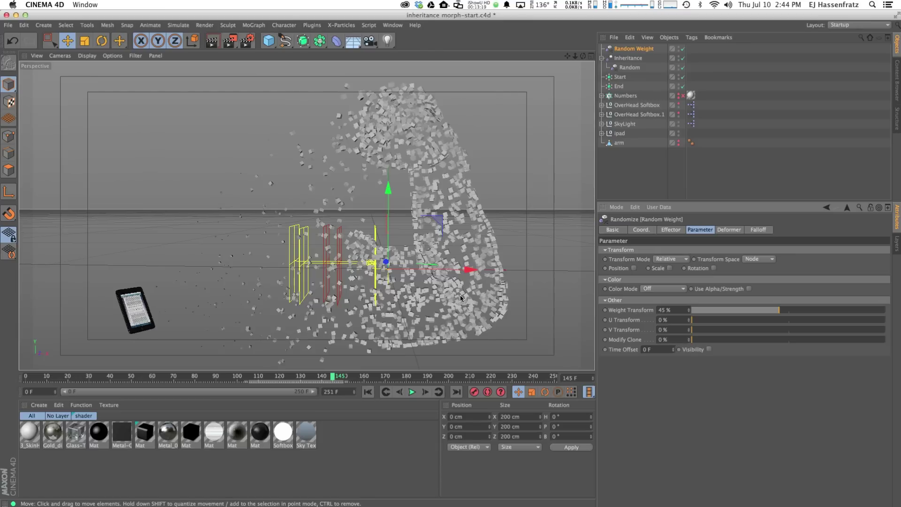
Try Random Weight Maximum values of 59% and 0% and a higher Minimum, restoring them to 100% and -100%
click(671, 230)
drag(630, 282, 894, 277)
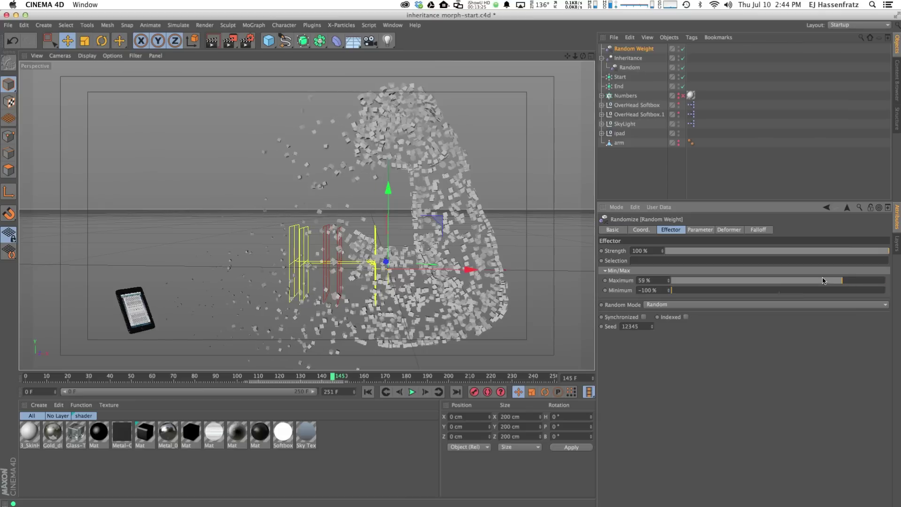
drag(843, 276, 769, 293)
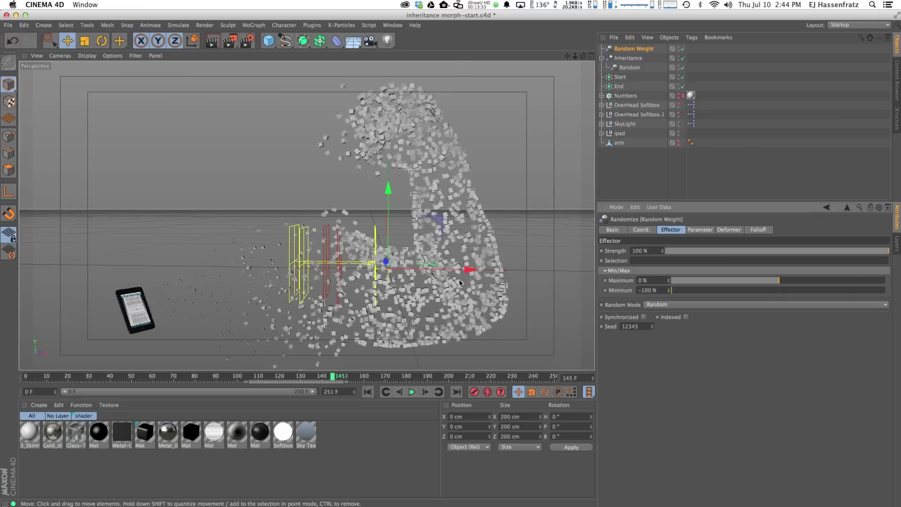
drag(766, 283, 855, 295)
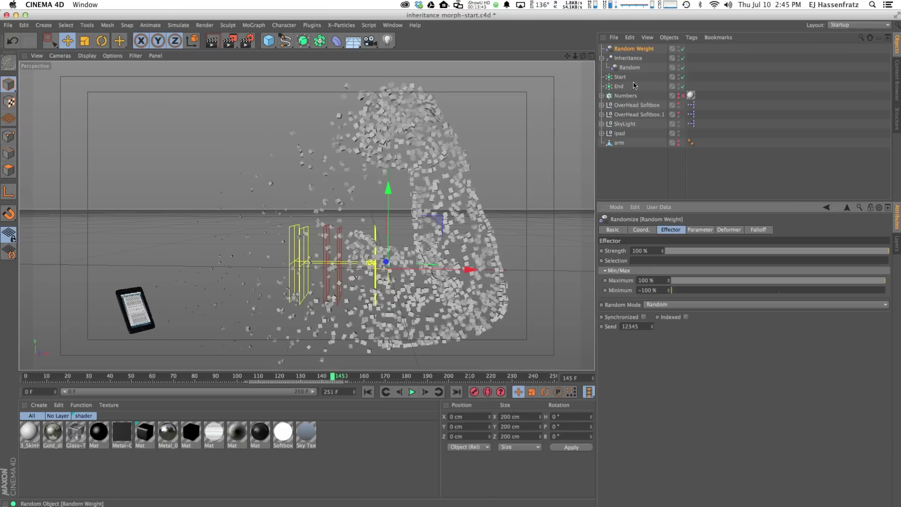
drag(672, 290, 810, 297)
key(super+z)
Raise Random Weight's Weight Transform to about 54% and scrub to frame 179 to judge the spread
click(699, 229)
mouse_move(782, 313)
mouse_down()
mouse_move(815, 311)
mouse_move(770, 310)
mouse_move(800, 313)
mouse_up()
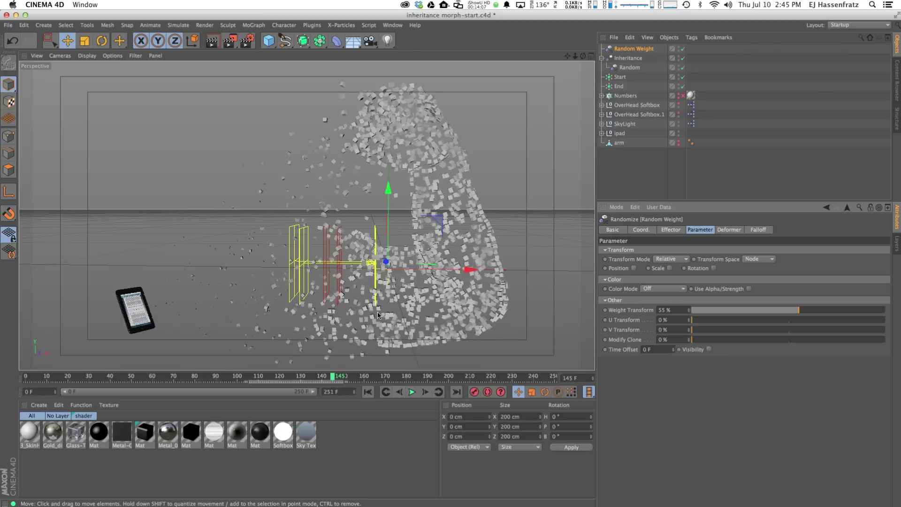
drag(341, 376, 412, 377)
drag(786, 311, 795, 312)
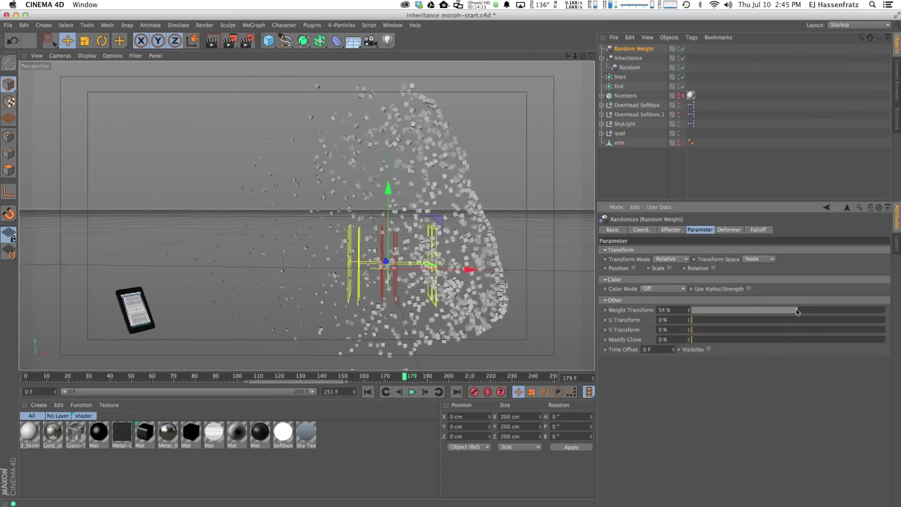
Lower Random Weight's Maximum to 75% and play the animation
click(671, 229)
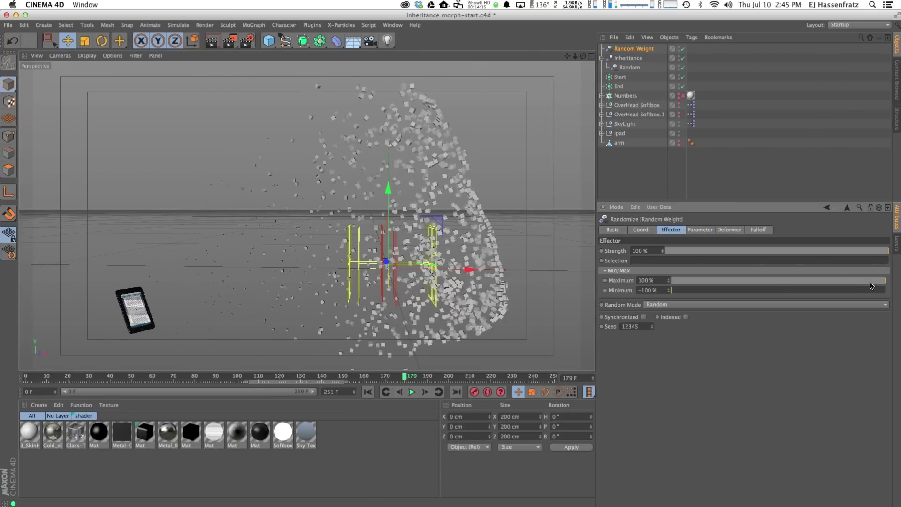
drag(873, 280, 861, 282)
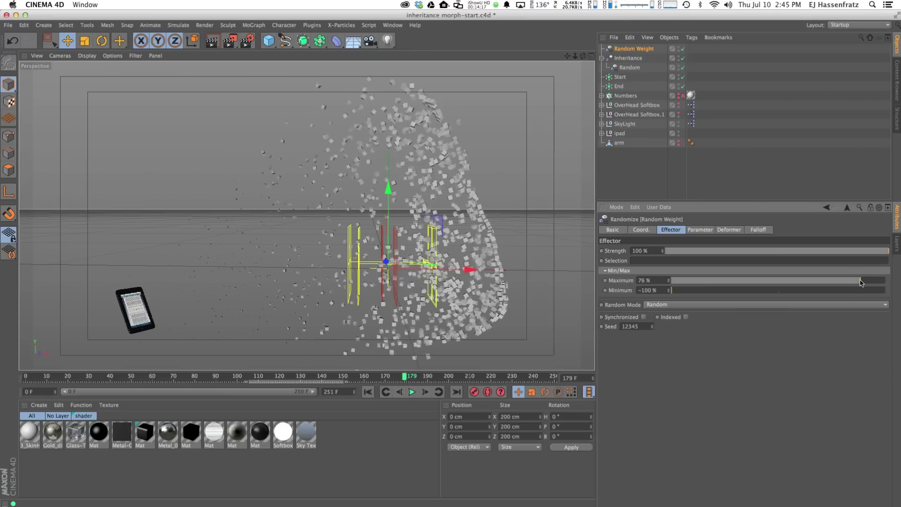
click(412, 392)
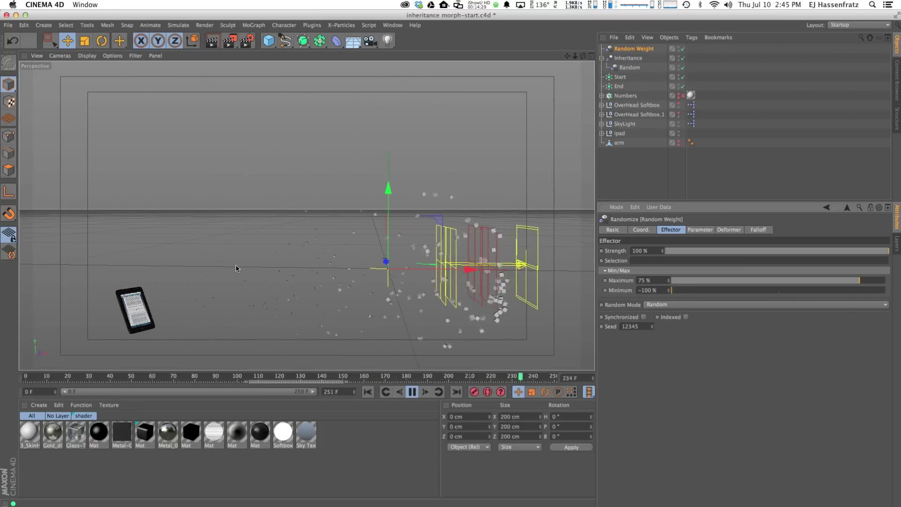
Change the random mode of the Random effector under Inheritance to Turbulence
click(628, 68)
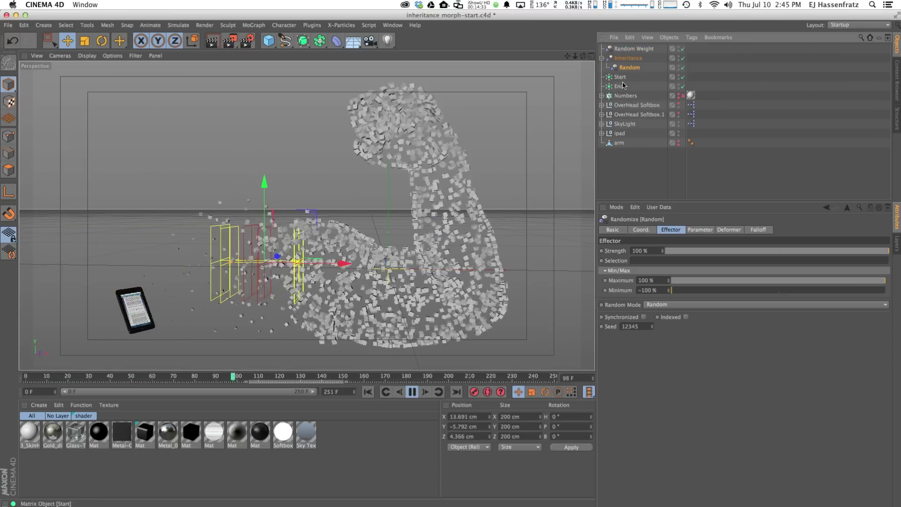
click(700, 230)
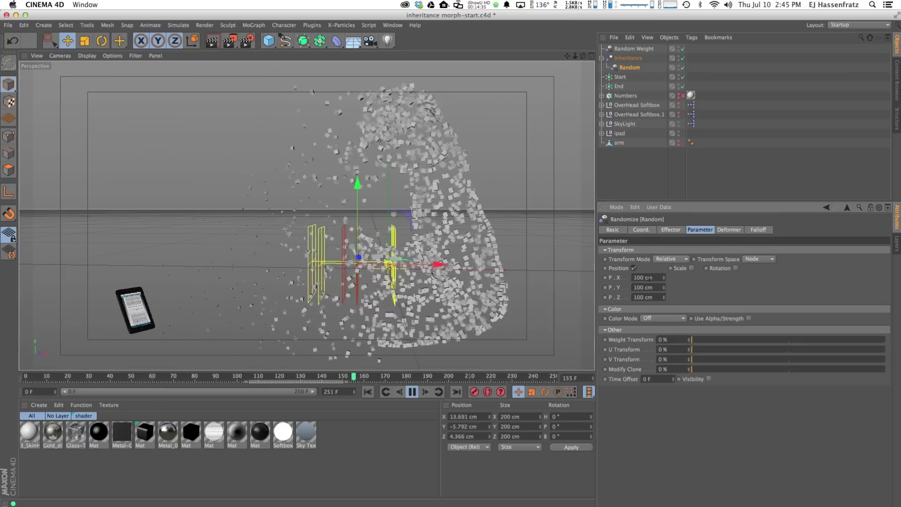
click(670, 229)
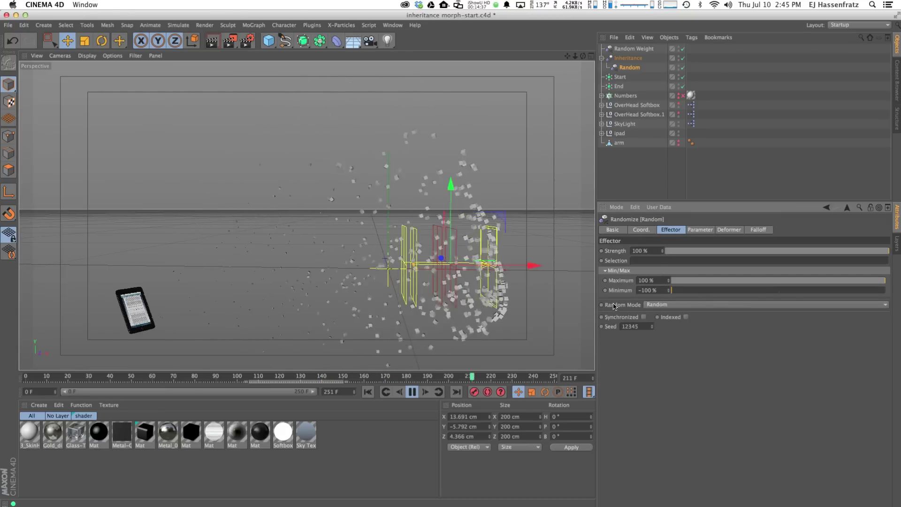
click(696, 304)
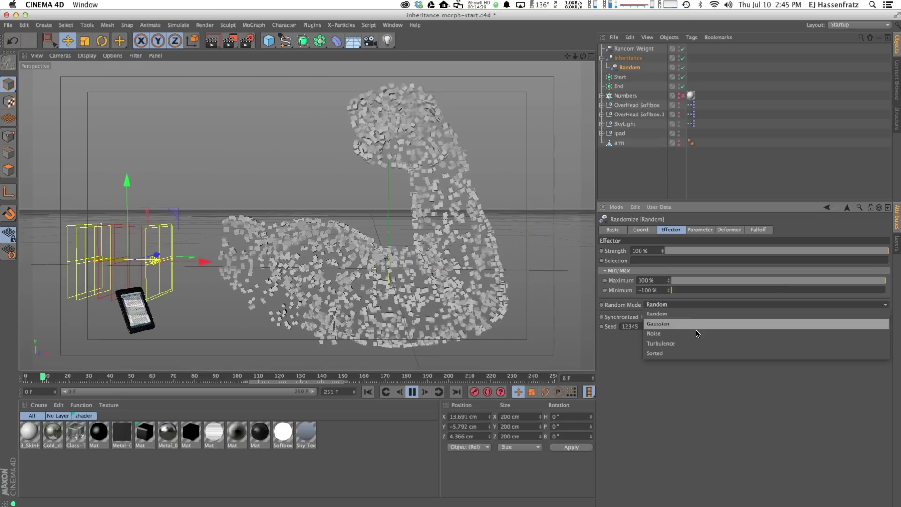
click(696, 340)
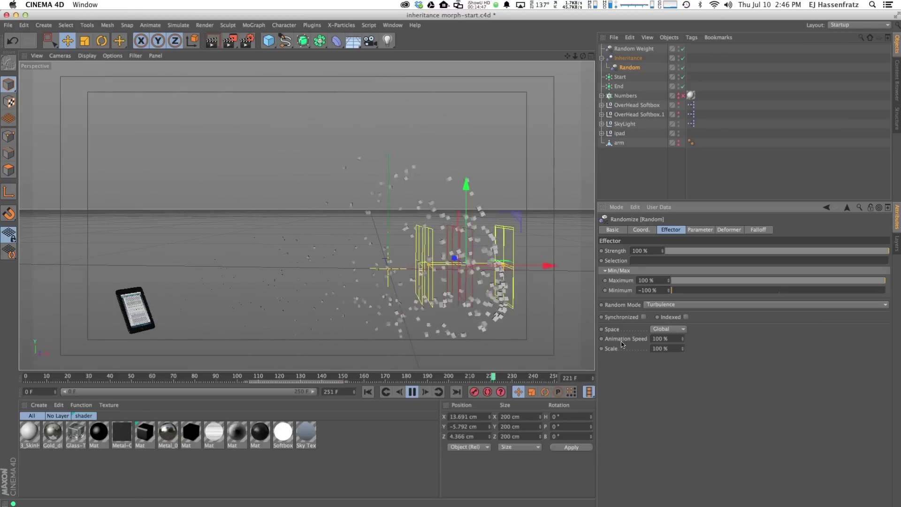
Set the Random effector's turbulence animation speed to 0% and its scale to about 679%
double_click(666, 338)
text(0)
key(Return)
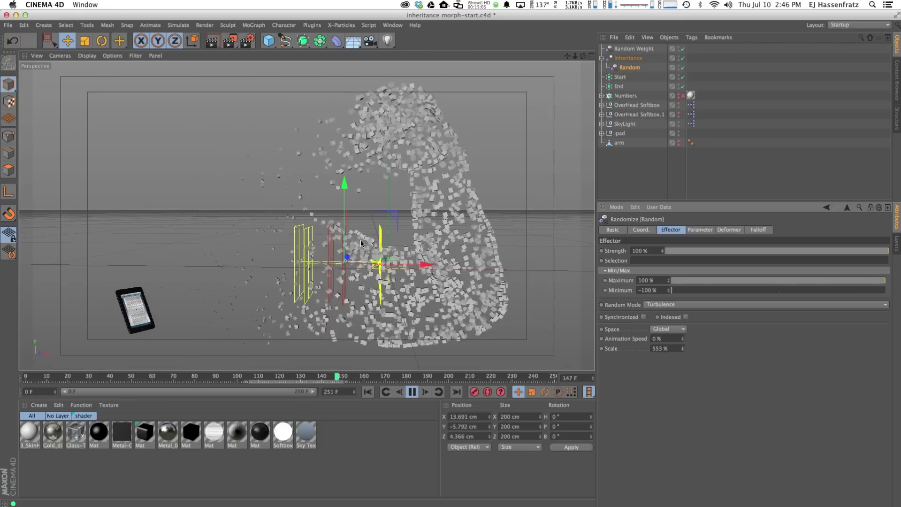
drag(683, 351, 683, 348)
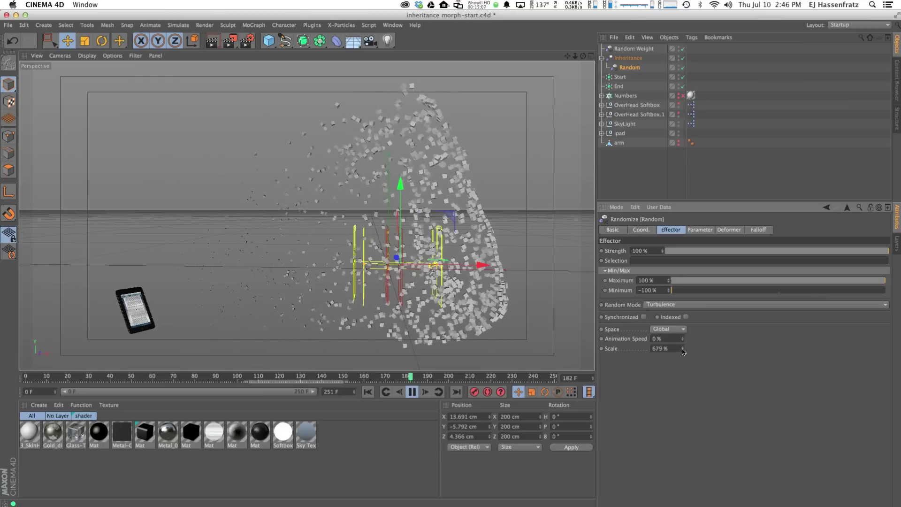
Set the Random effector's turbulence scale to 700%
double_click(661, 348)
text(700)
key(Return)
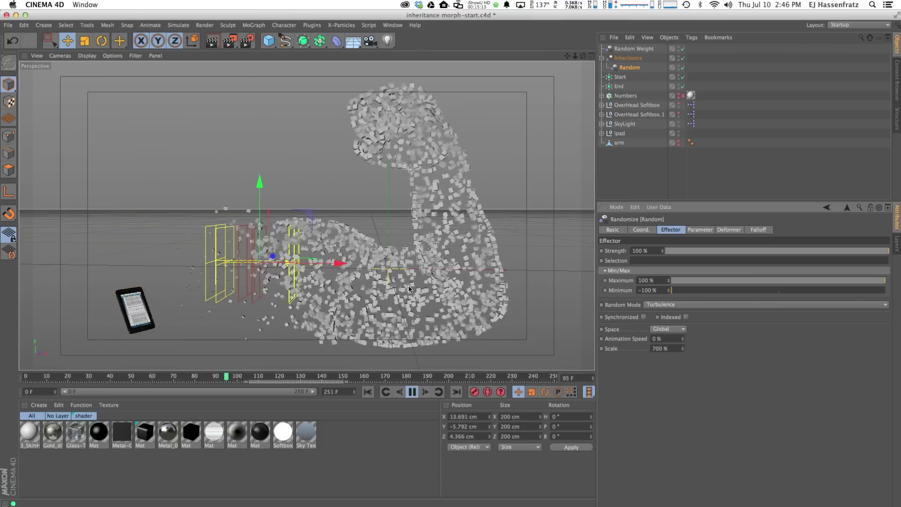
Match the Random effector's falloff to the Inheritance effector's, using the Inverse Cubic function and a 60% falloff
click(628, 58)
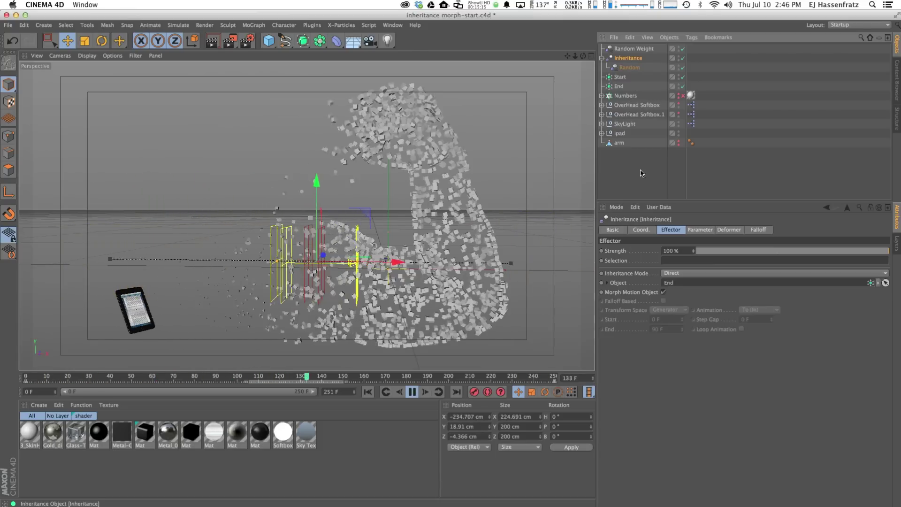
click(729, 230)
click(756, 230)
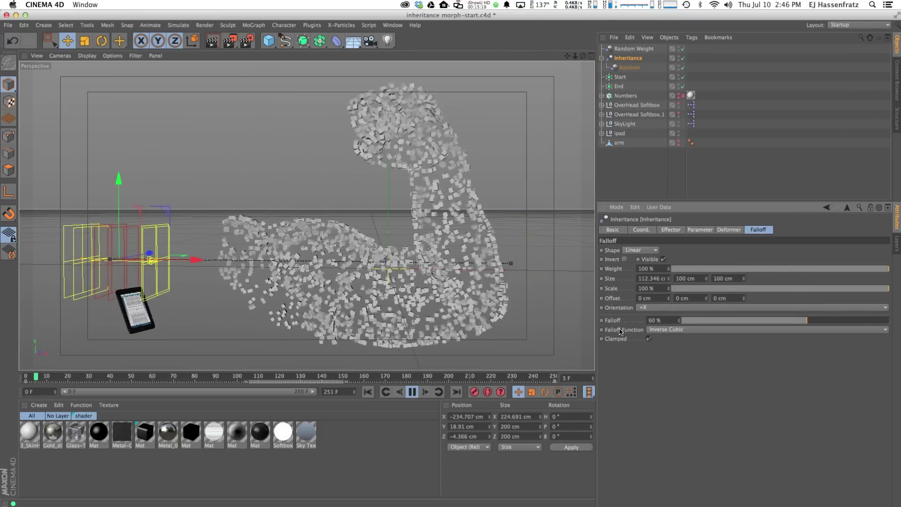
click(649, 339)
click(629, 67)
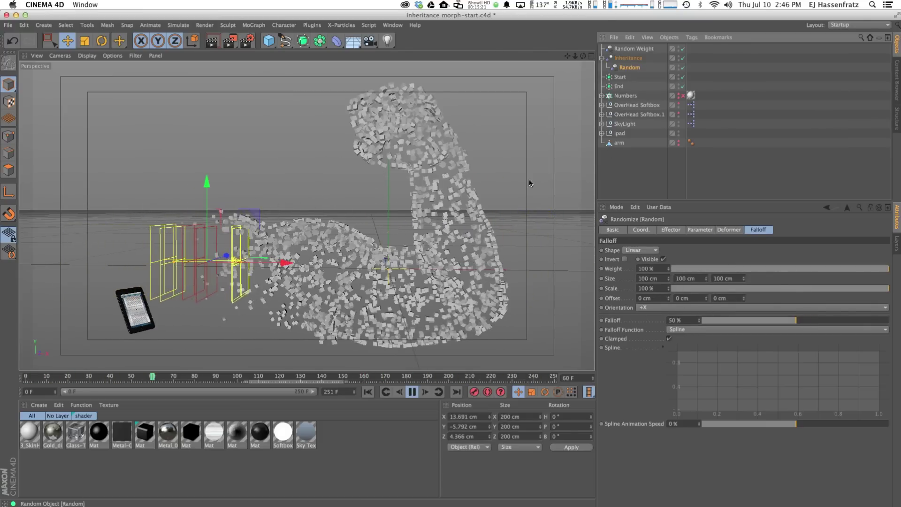
click(822, 321)
drag(835, 325, 833, 322)
click(703, 329)
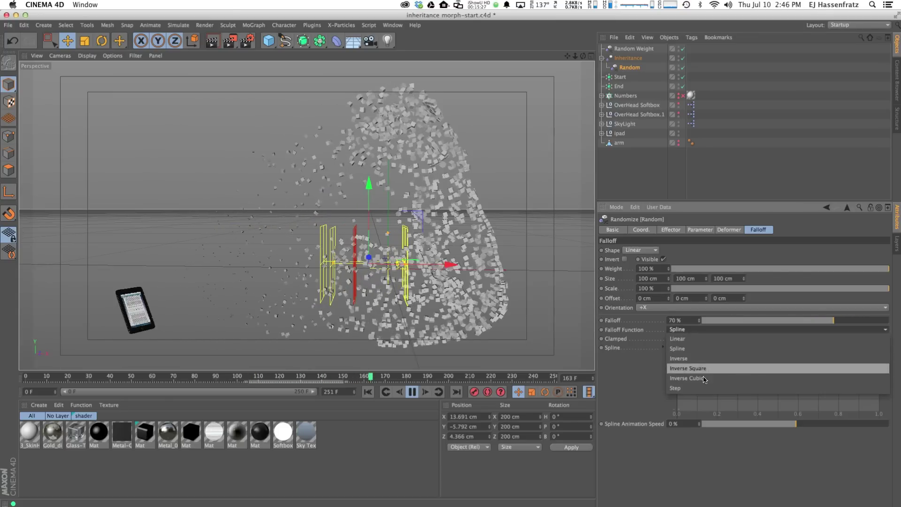
click(703, 378)
drag(841, 322, 844, 323)
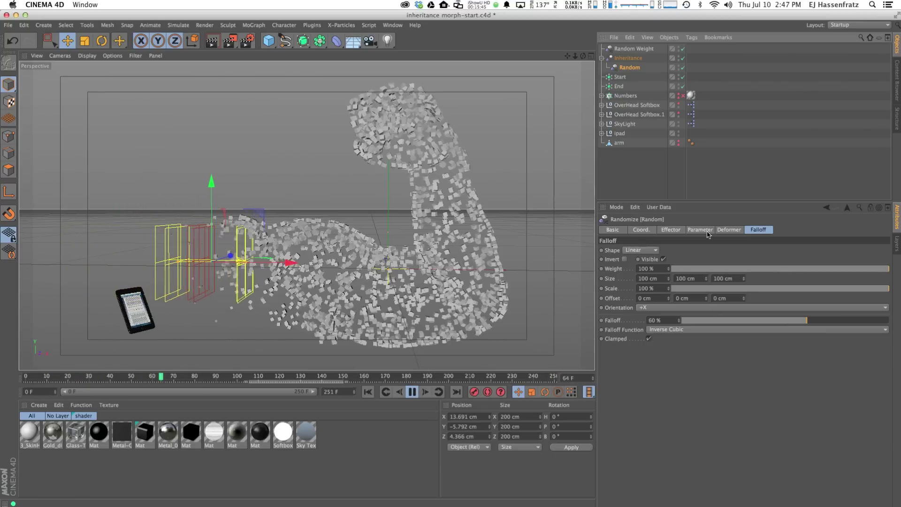
Raise the Random effector's turbulence scale to about 1195%
click(670, 229)
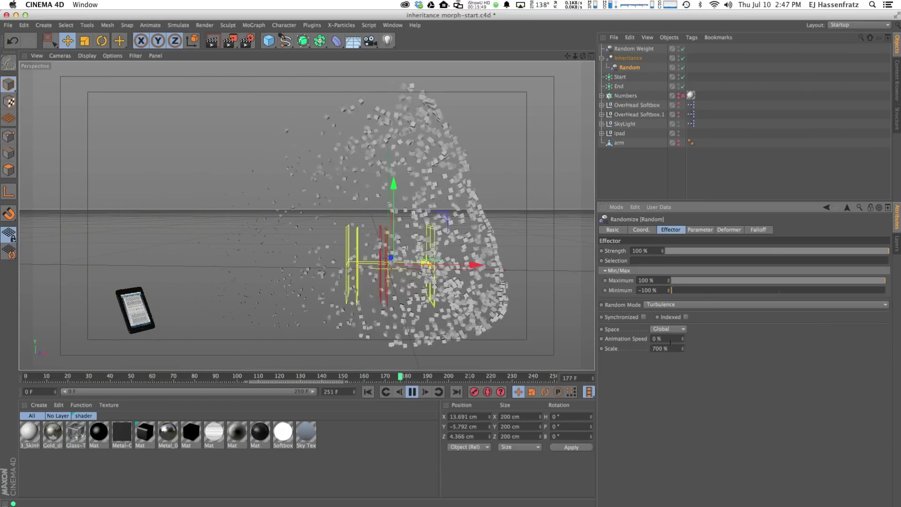
drag(682, 348, 682, 348)
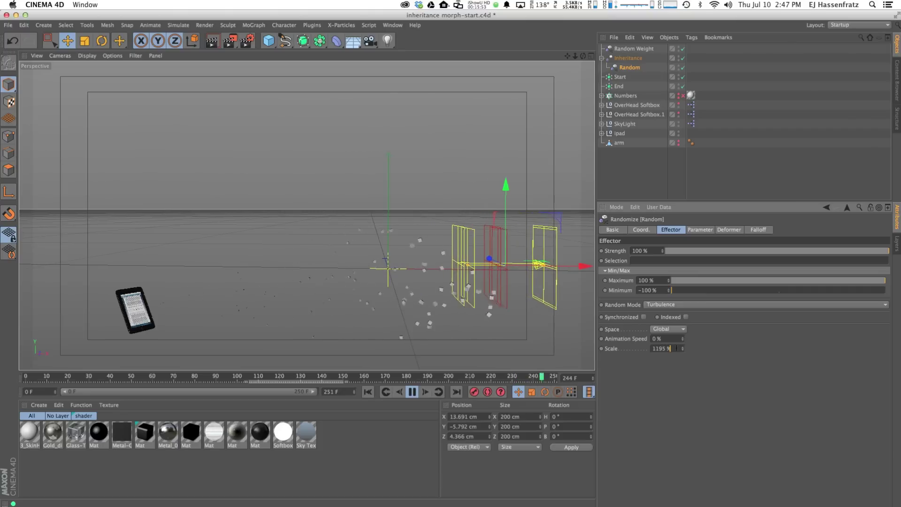
click(661, 349)
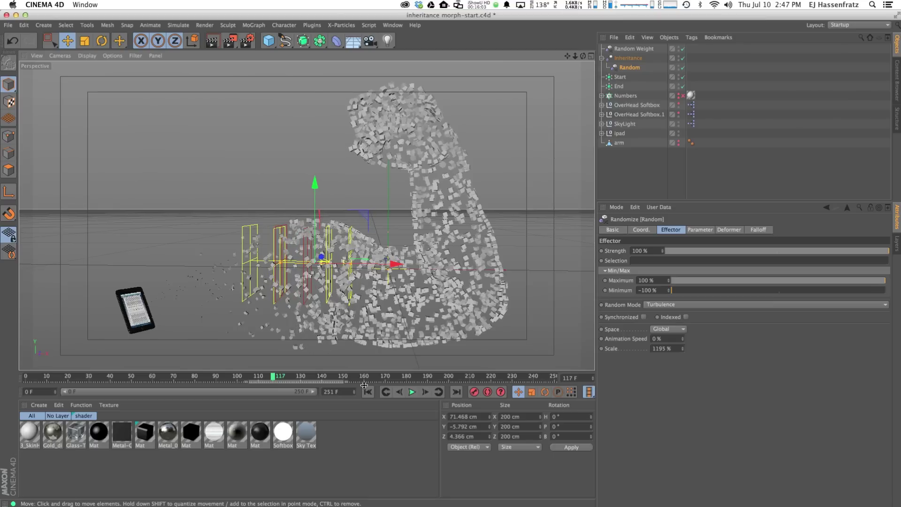
Shift the Random effector to about X 101.7 cm, widen its falloff along X and play back the morph
click(391, 393)
click(412, 392)
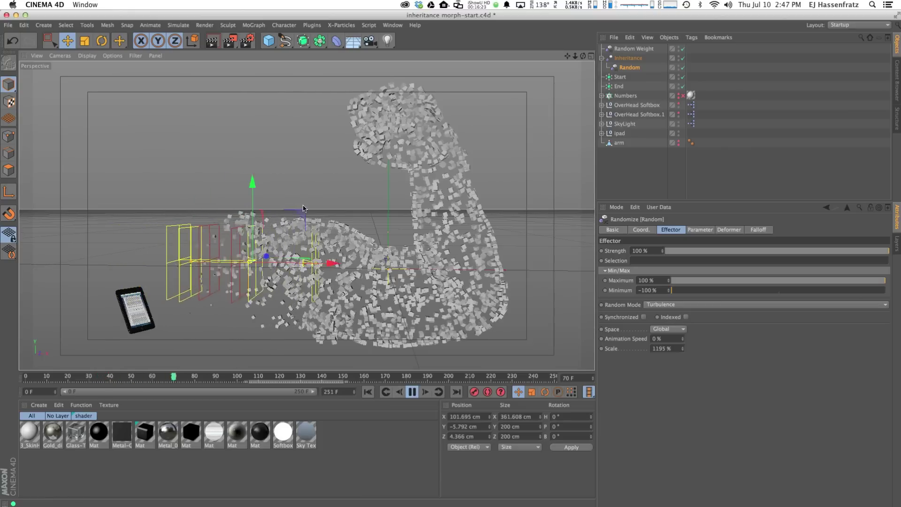
drag(351, 216, 441, 243)
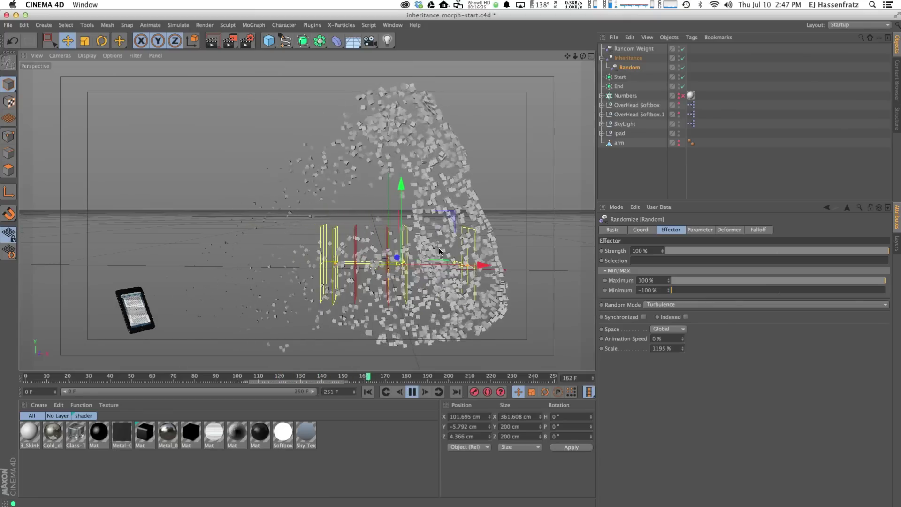
click(412, 392)
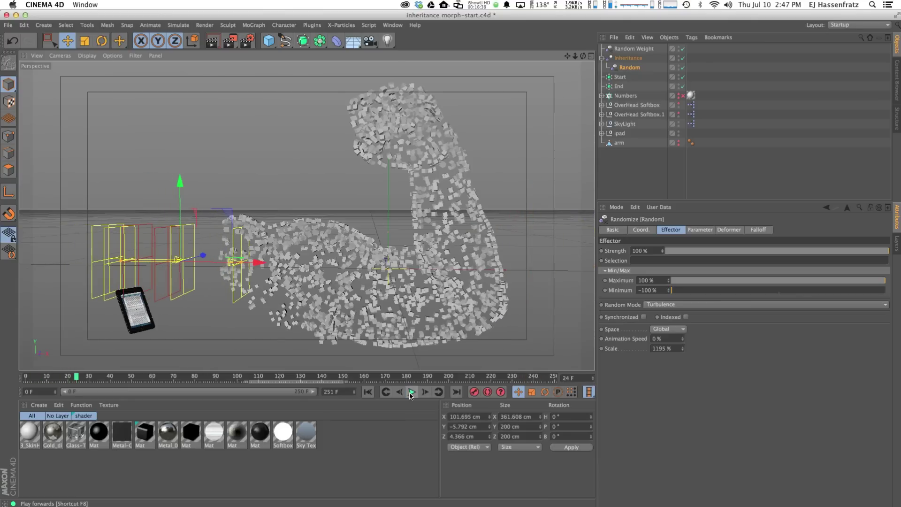
At frame 250, move the Inheritance effector to about X 531.3 cm, key that position and play the animation from the beginning
drag(363, 375, 599, 392)
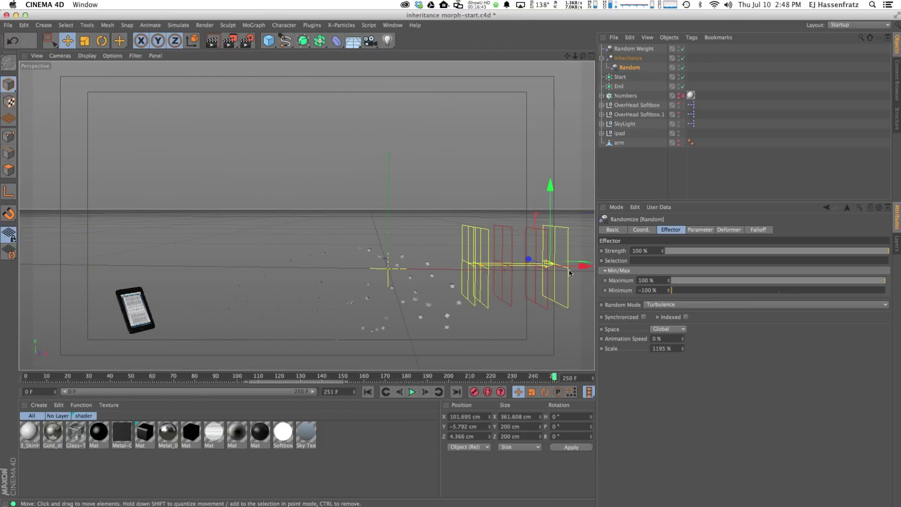
click(624, 58)
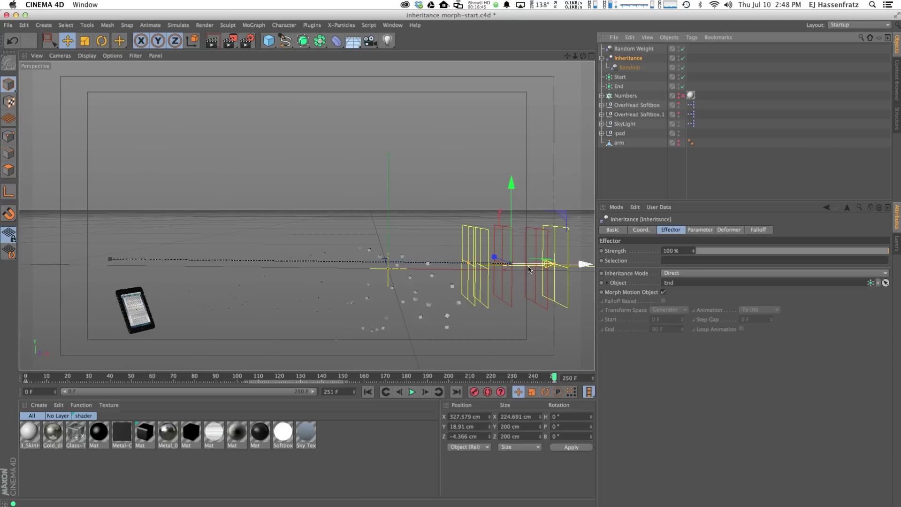
drag(537, 265, 594, 262)
click(523, 266)
drag(524, 265, 591, 265)
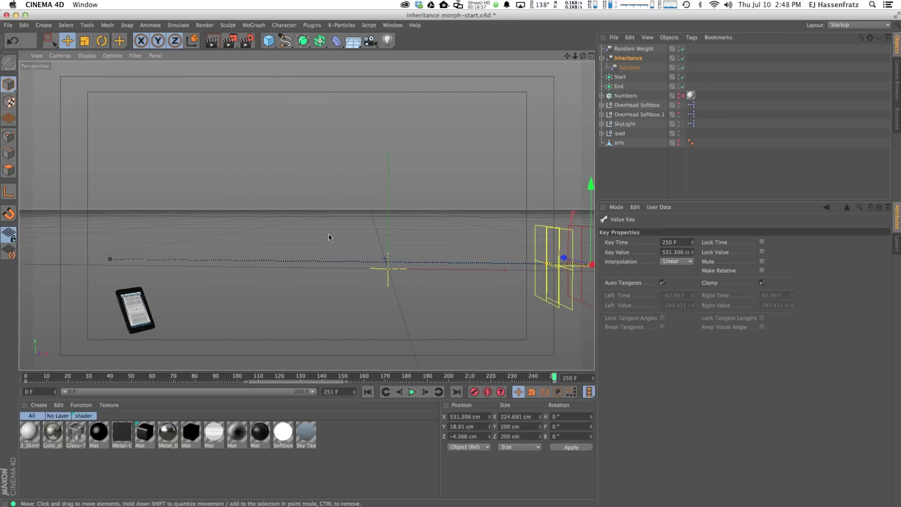
drag(338, 377, 32, 370)
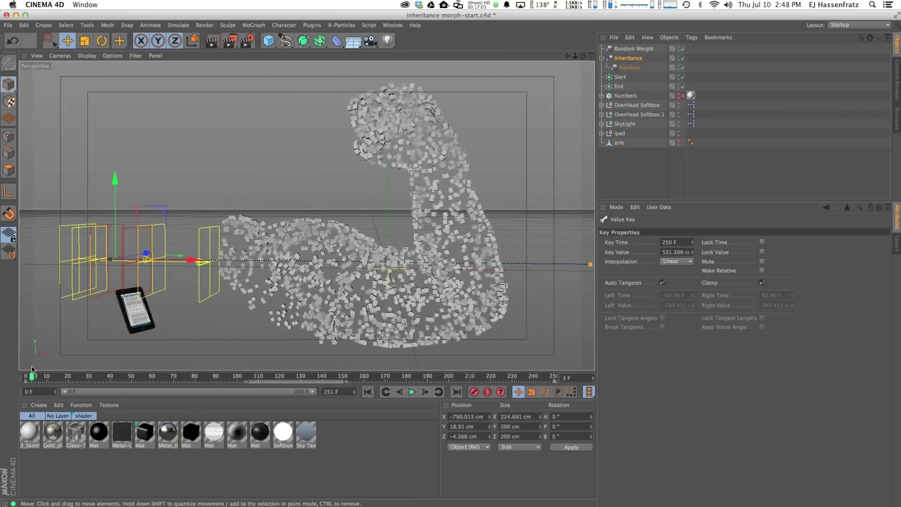
click(412, 392)
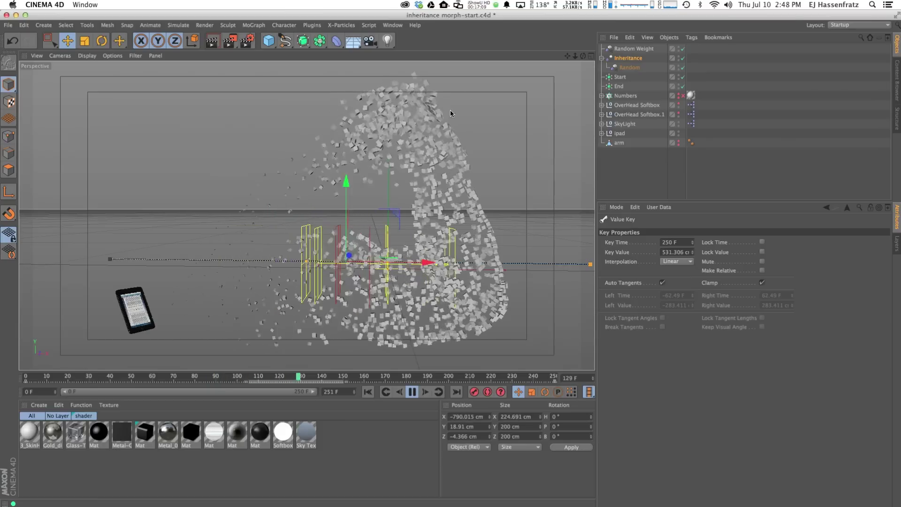
Check the Start matrix's object settings and scrub the timeline to examine how its matrices scatter
click(624, 76)
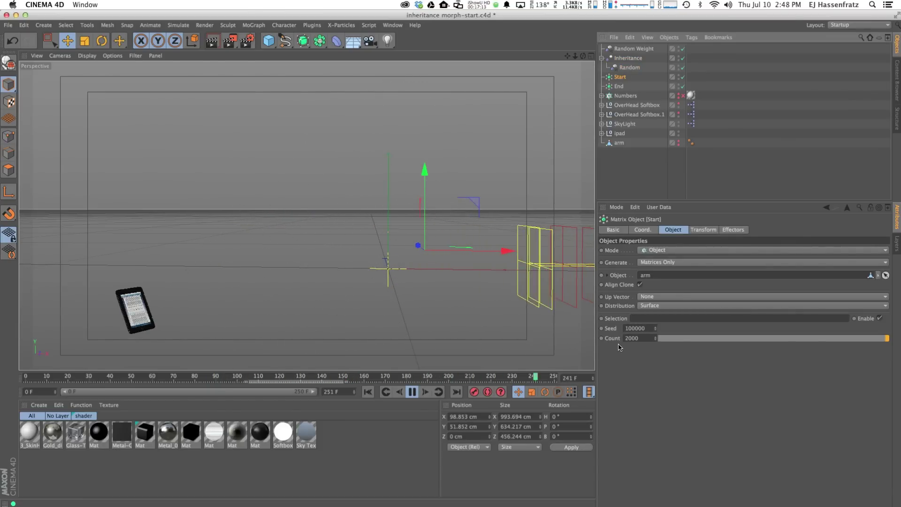
click(412, 391)
drag(187, 376, 97, 377)
click(404, 377)
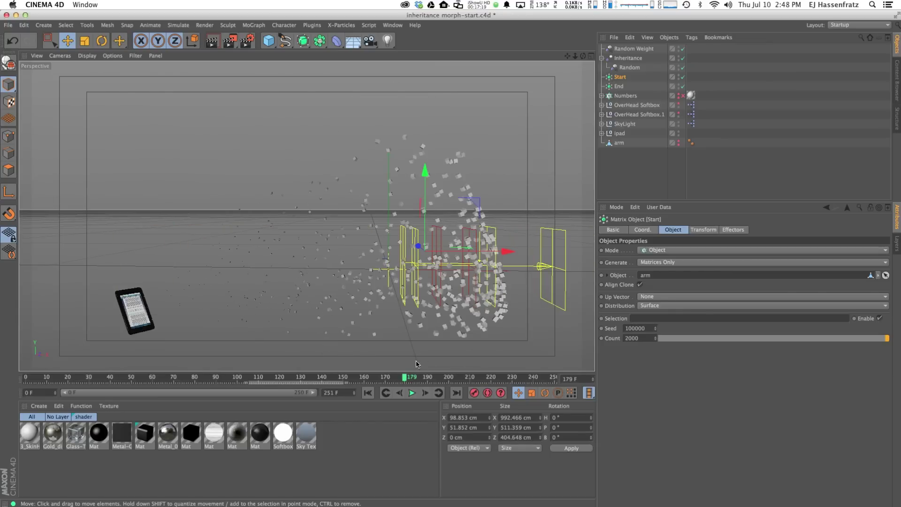
drag(405, 376, 70, 390)
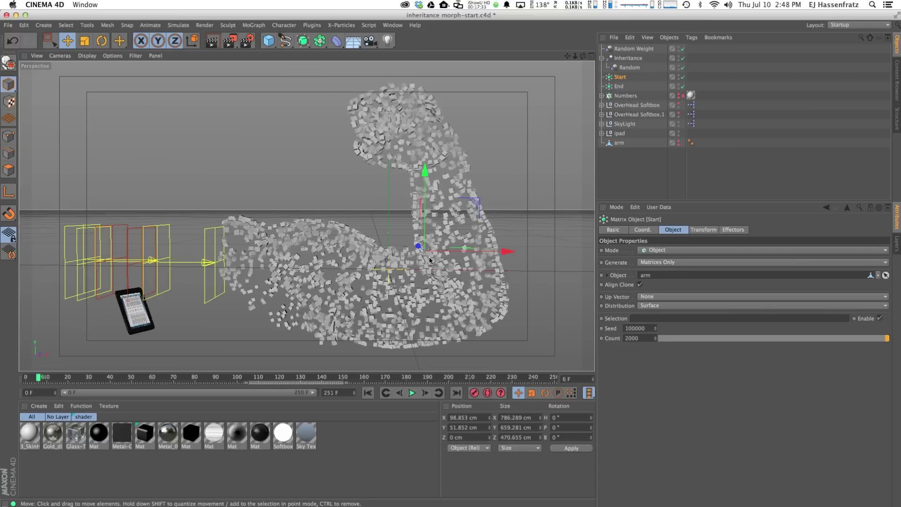
Inspect the MoText characters inside the Numbers cloner and enable the cloner
click(624, 96)
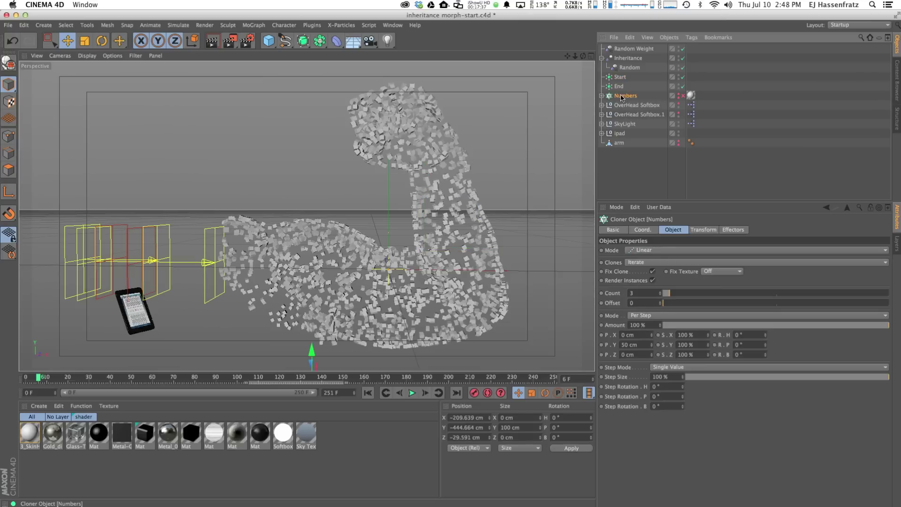
click(602, 95)
scroll(621, 113, down, 5)
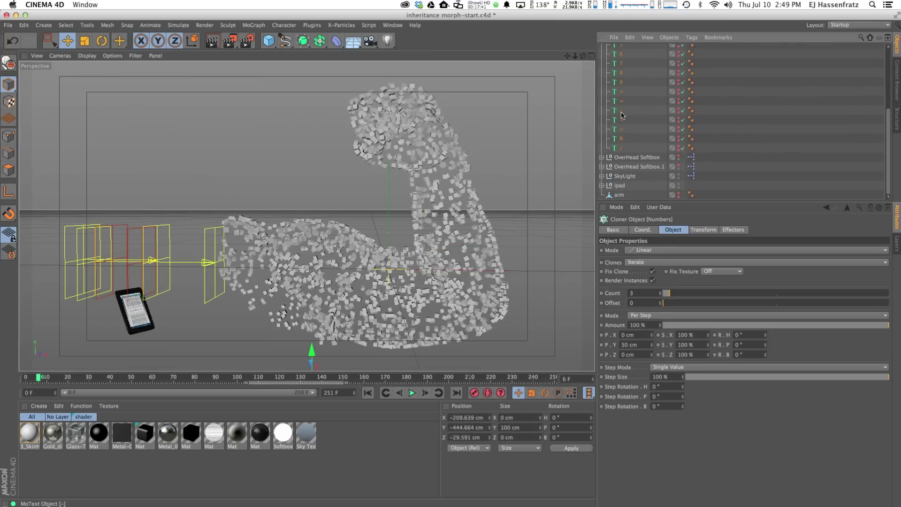
scroll(619, 140, up, 5)
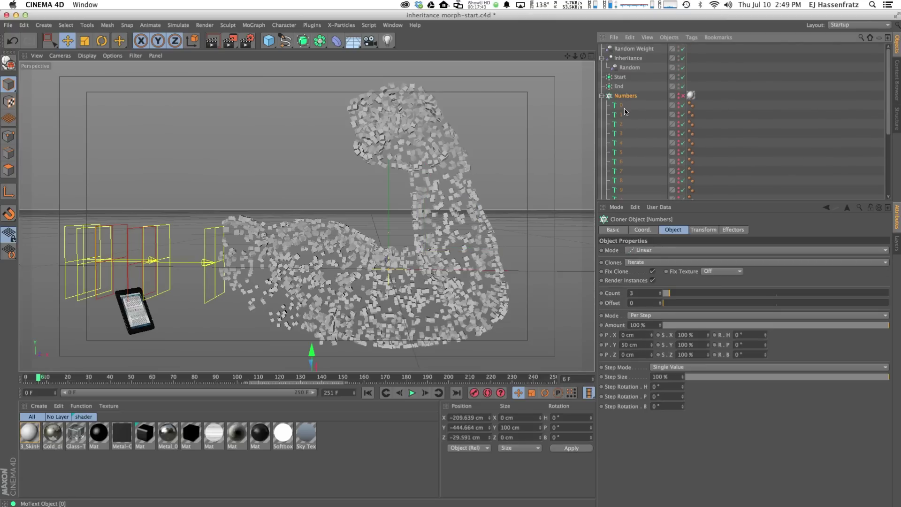
click(621, 105)
click(622, 143)
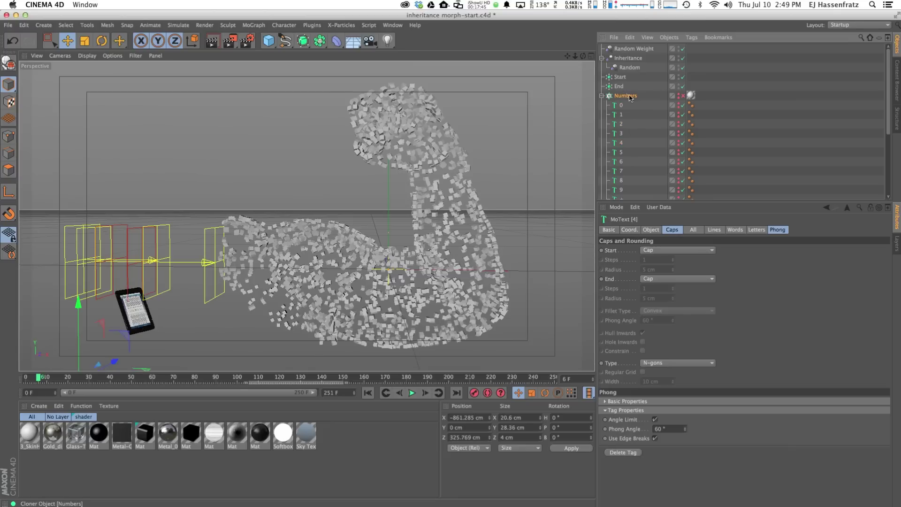
click(601, 95)
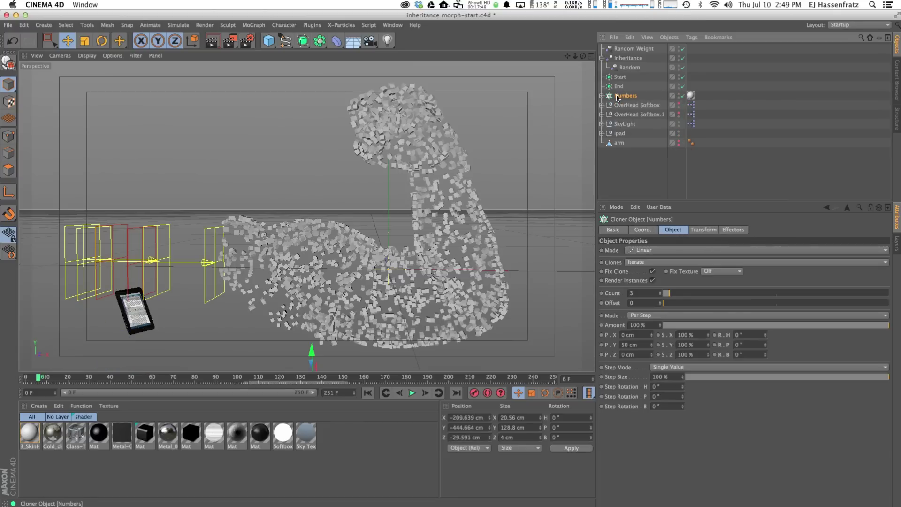
Set the Numbers cloner to Object mode and assign the Start matrix as its object
click(644, 250)
click(642, 260)
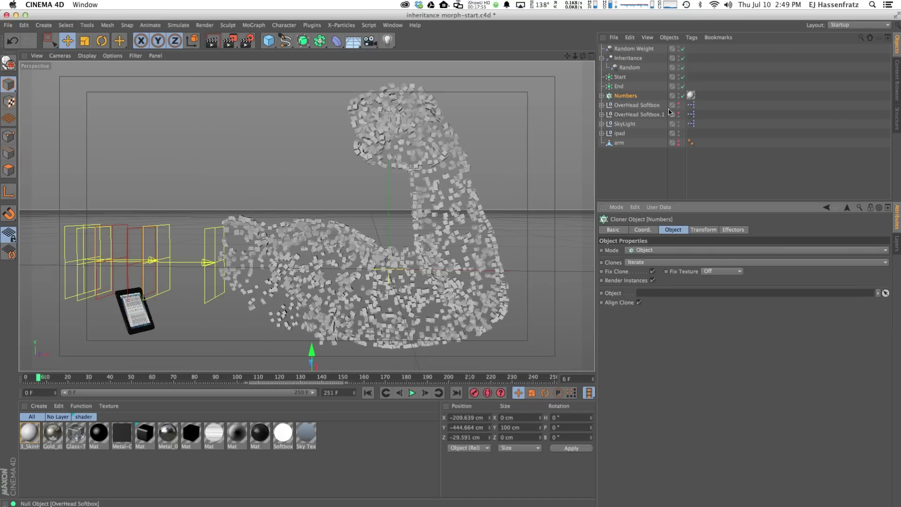
drag(619, 78, 686, 87)
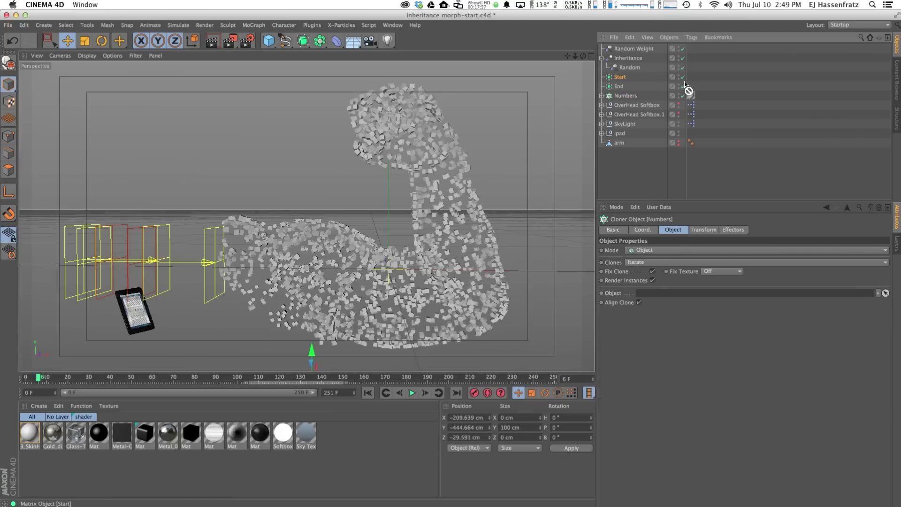
drag(665, 297, 665, 295)
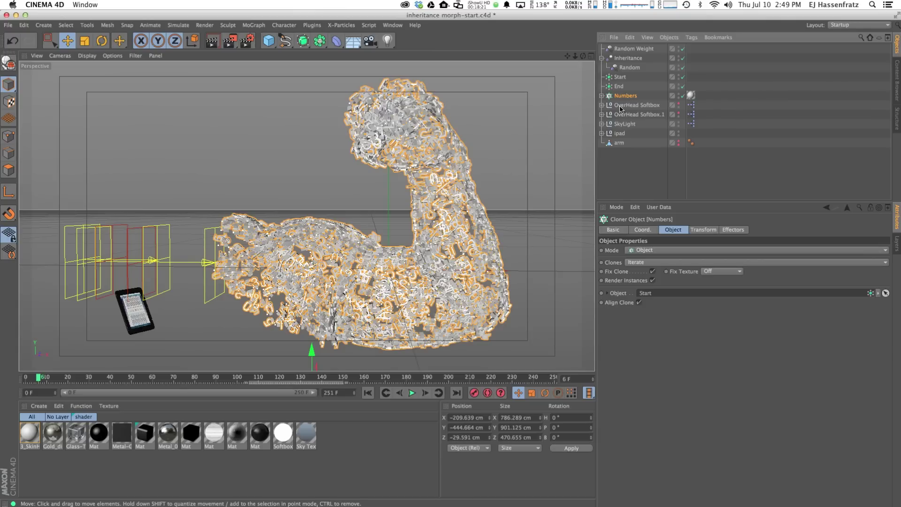
Reduce the Start matrix's count to 500
click(618, 78)
click(632, 338)
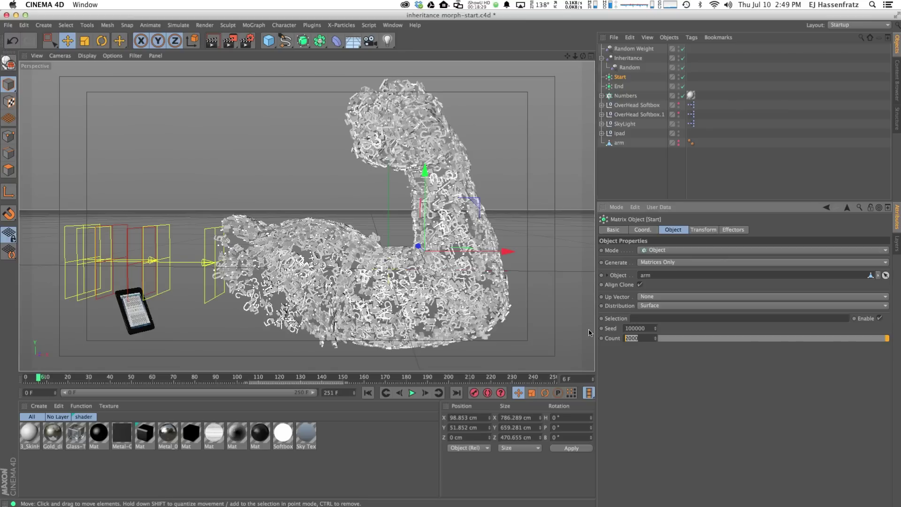
text(500)
key(Return)
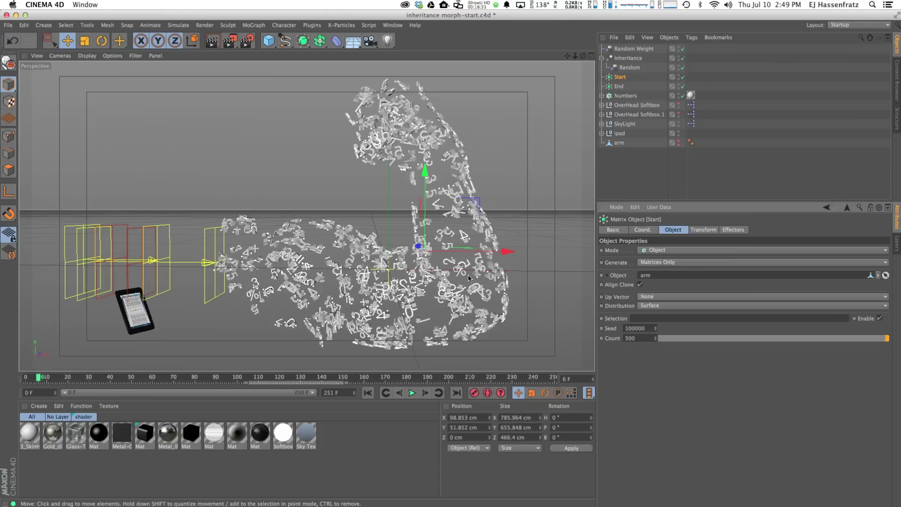
Check the Numbers cloner's effectors list and scrub between the arm and ipad states, ending at frame 115, to examine the number clones
click(626, 96)
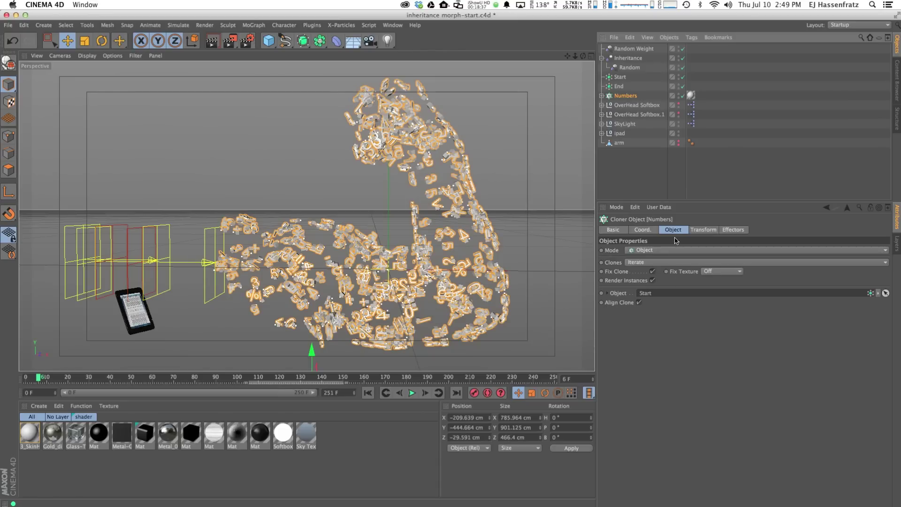
click(703, 230)
click(733, 229)
drag(55, 381, 268, 380)
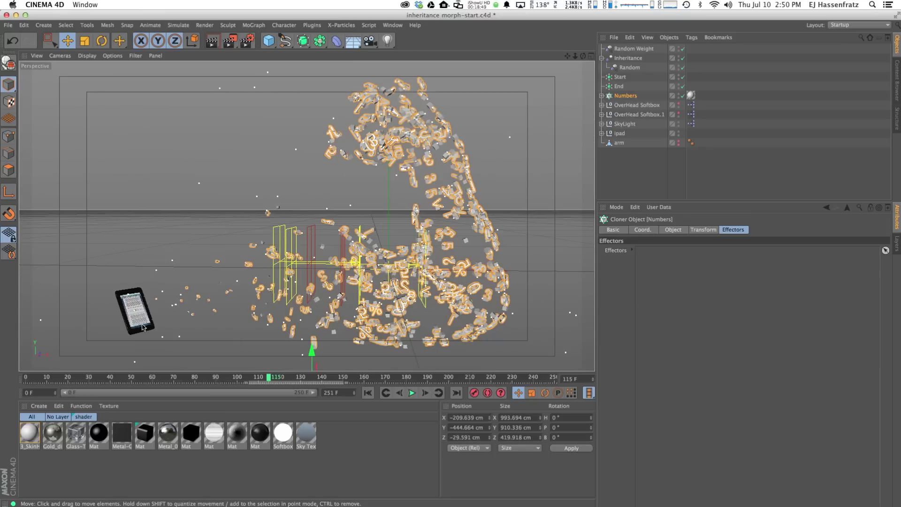
drag(310, 380, 301, 381)
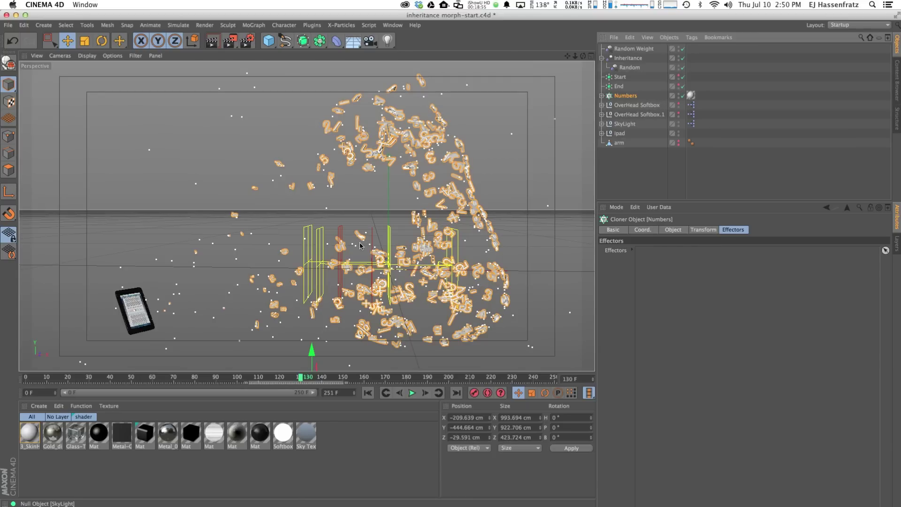
drag(308, 379, 451, 376)
drag(389, 375, 269, 379)
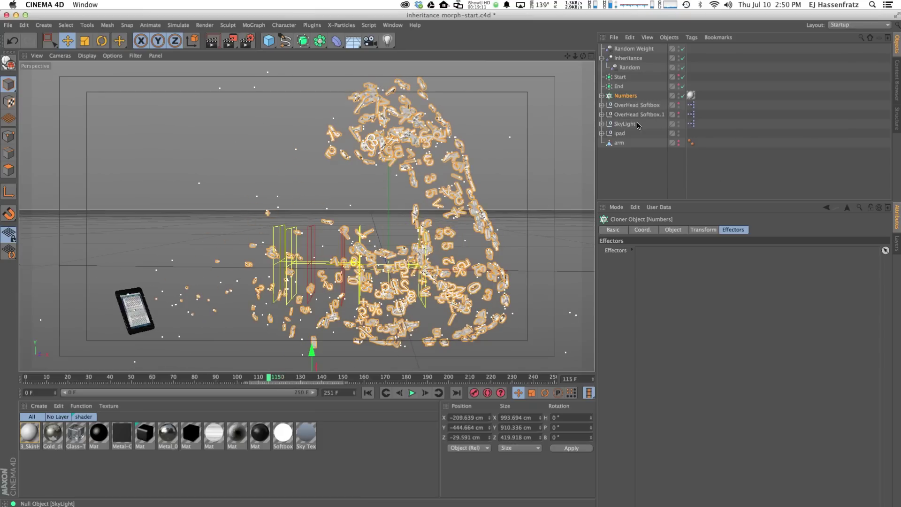
Turn off Render Instances on the Numbers cloner
click(669, 229)
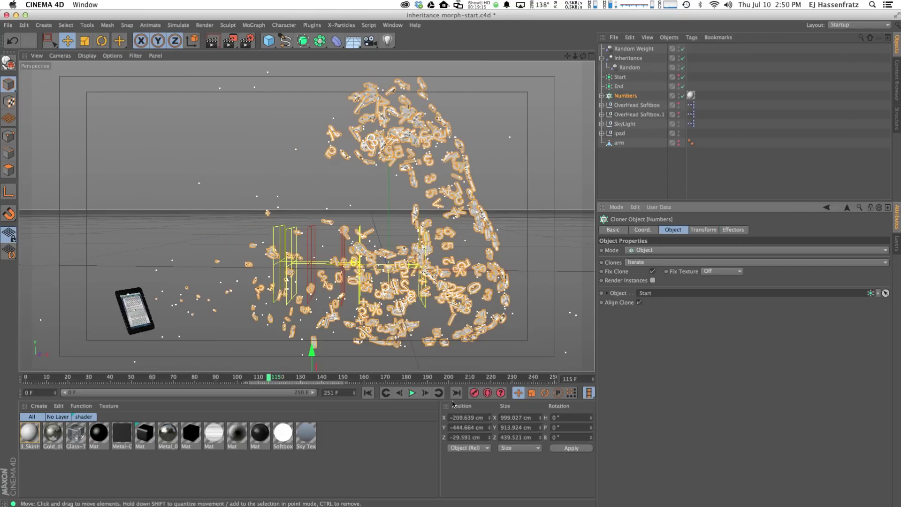
Play the morph from the first frame to examine the number clones with Render Instances off
click(367, 392)
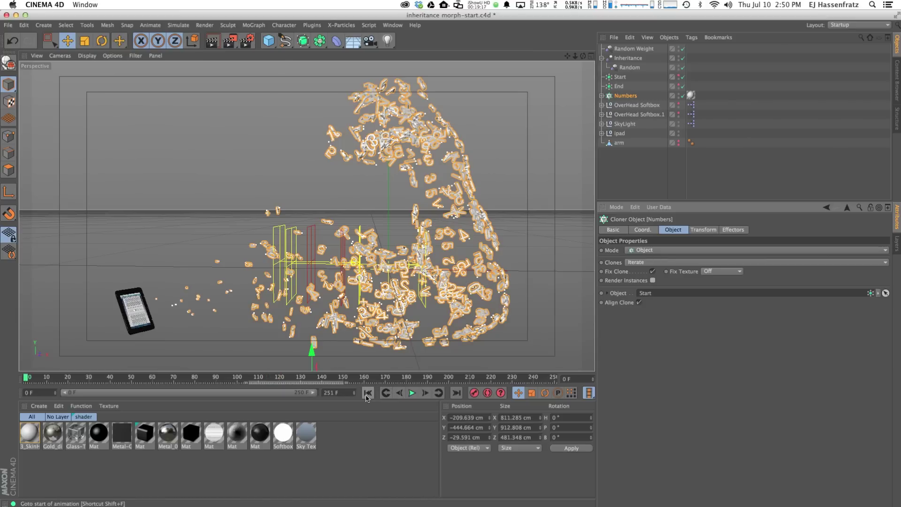
click(412, 392)
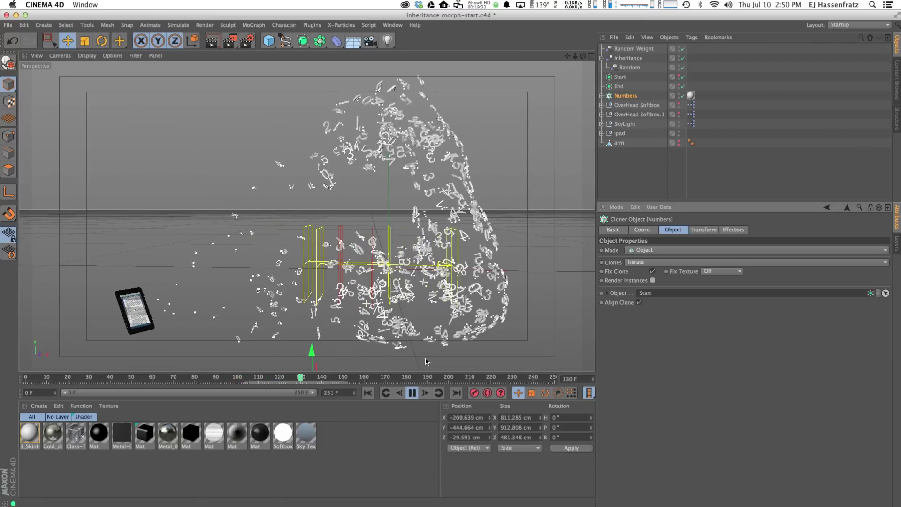
key(F8)
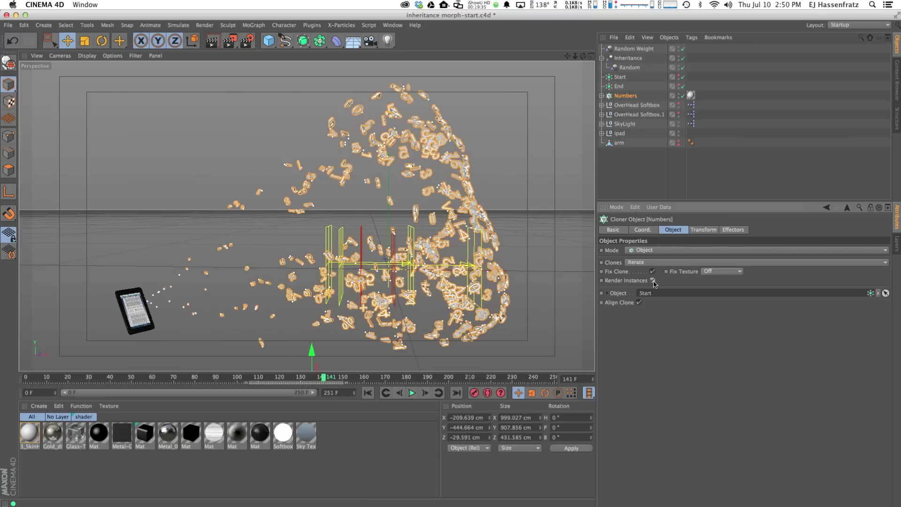
Turn Render Instances back on for the Numbers cloner and preview the morph, ending at frame 103
click(653, 280)
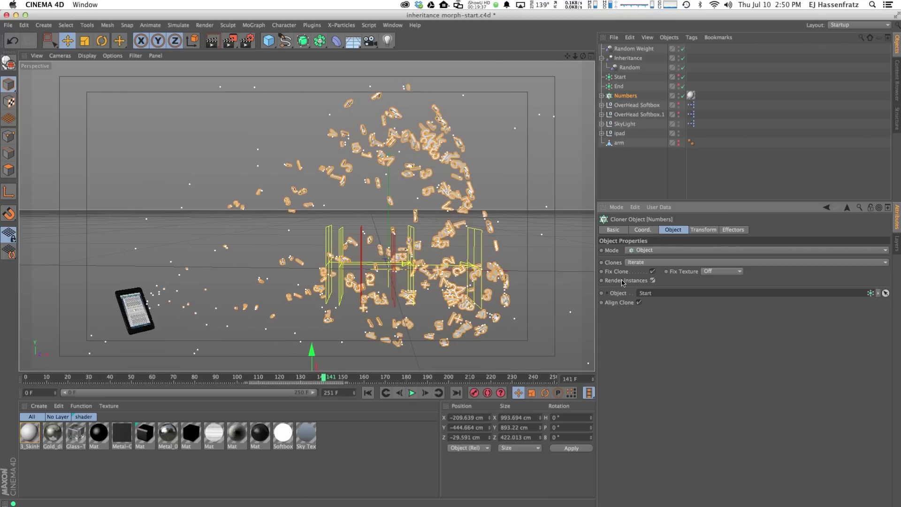
drag(333, 378, 59, 378)
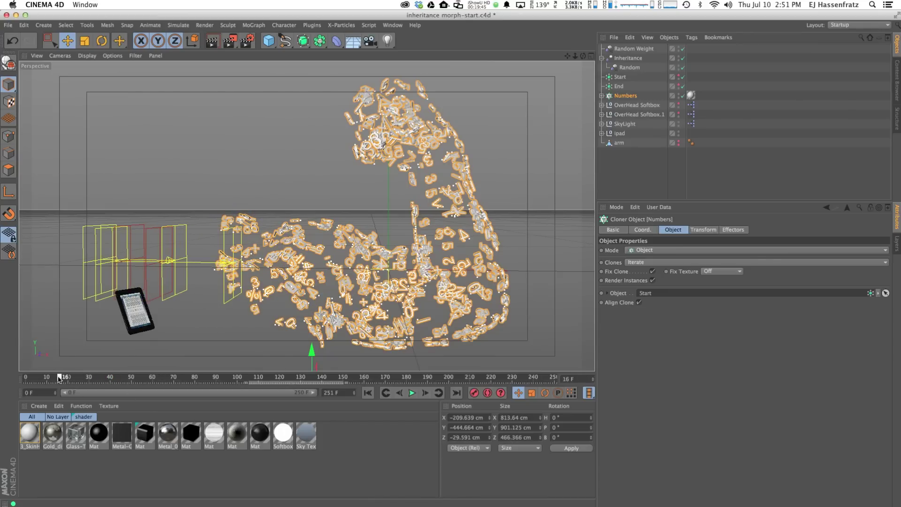
click(412, 392)
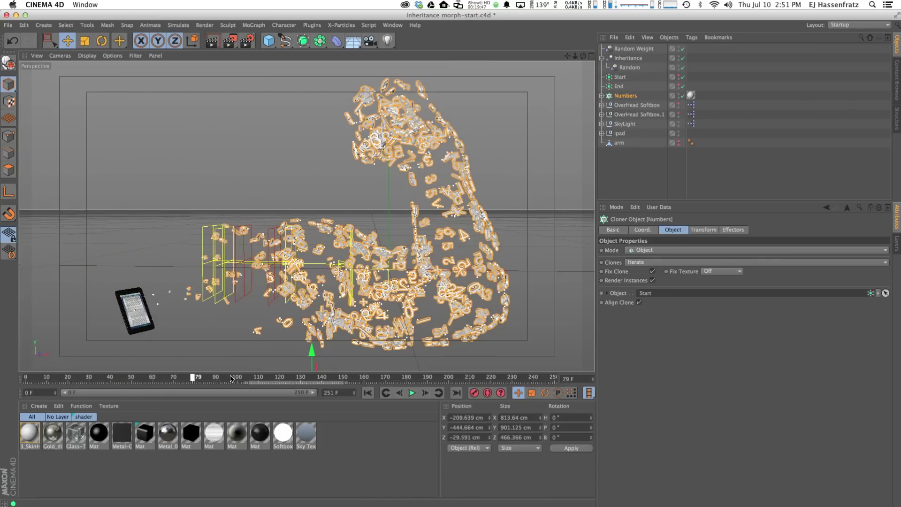
click(412, 393)
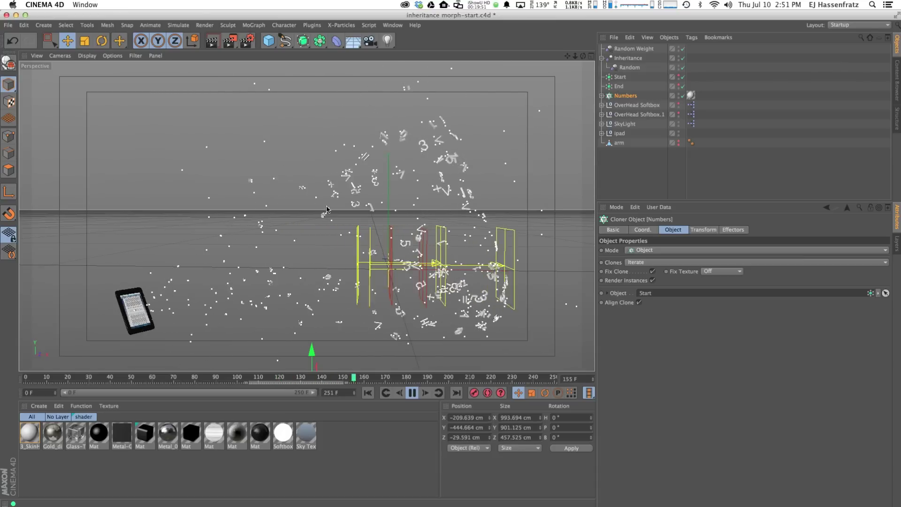
click(413, 393)
drag(284, 379, 243, 378)
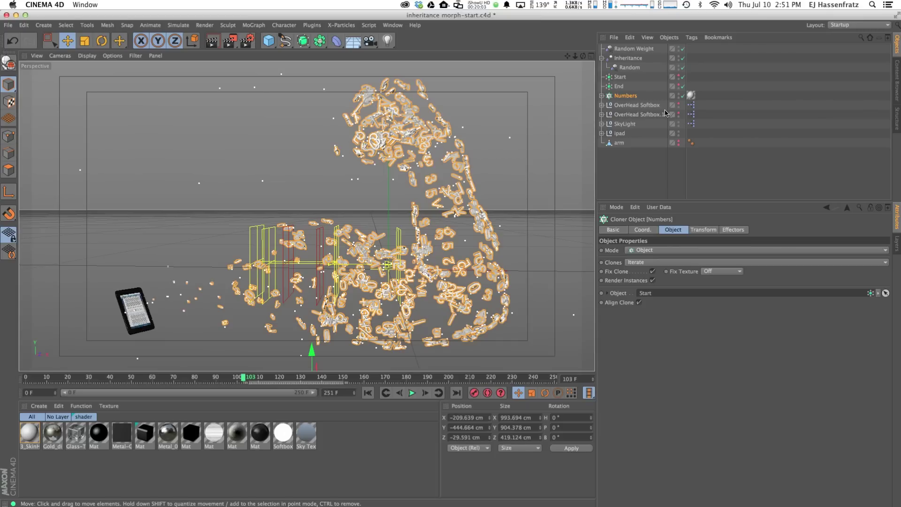
Add a Dynamics Body tag to the Numbers cloner
right_click(629, 97)
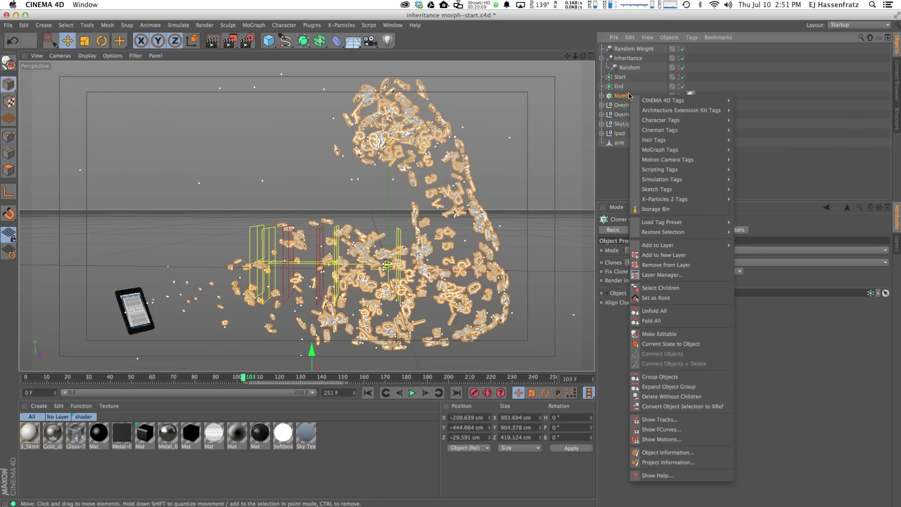
mouse_move(671, 173)
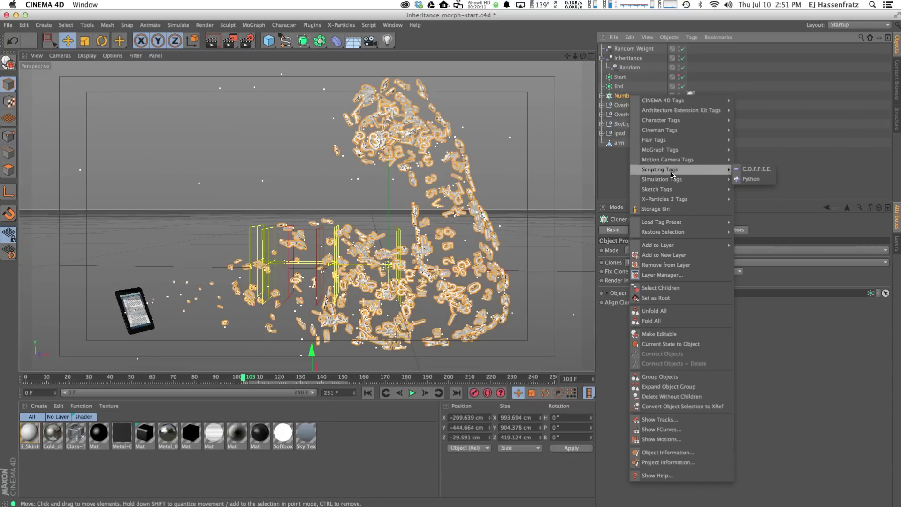
click(748, 180)
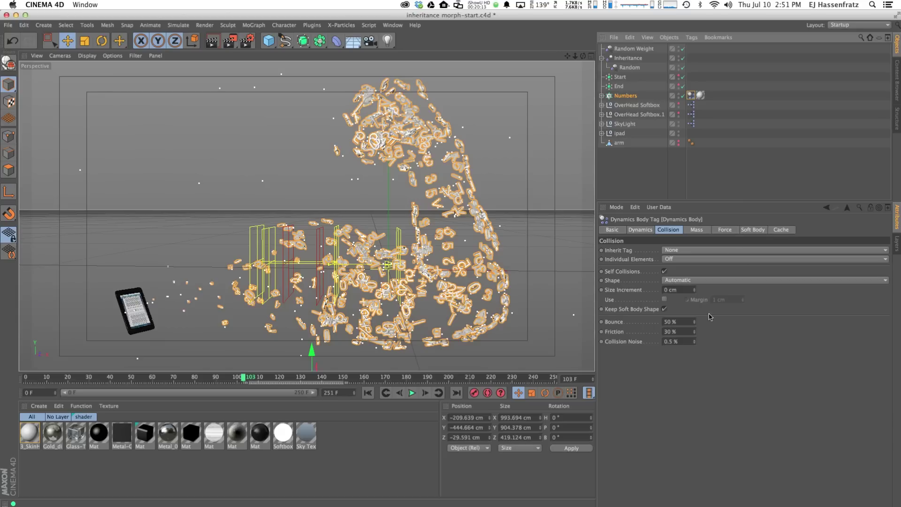
In the dynamics tag's collision settings, set Inherit Tag to Apply Tag to Children and Individual Elements to All
click(735, 232)
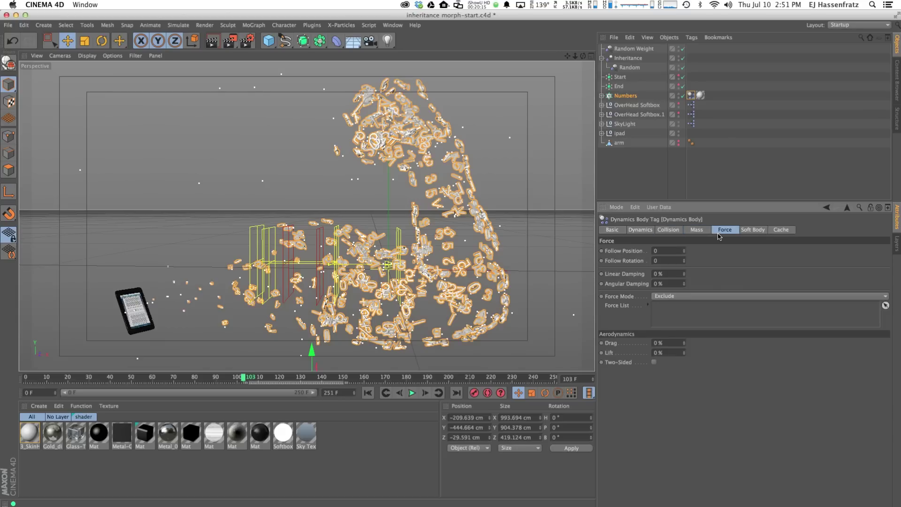
click(668, 229)
click(676, 250)
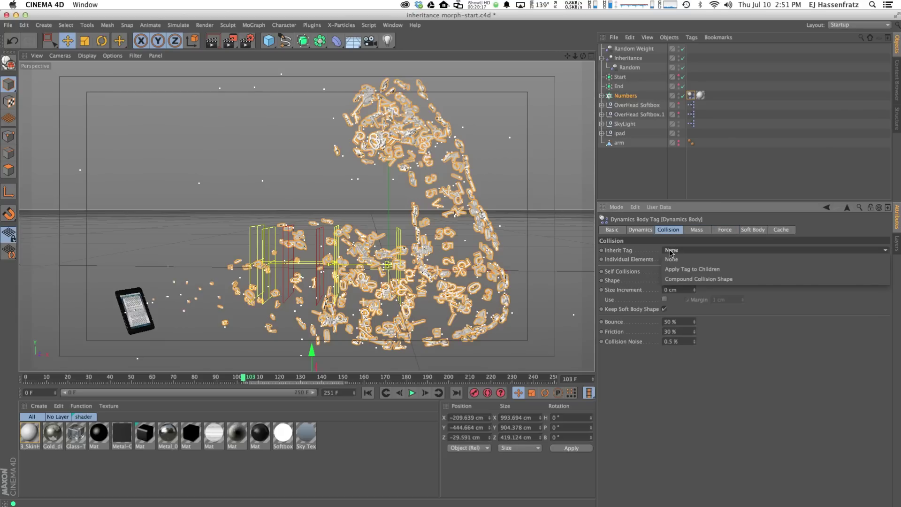
click(678, 269)
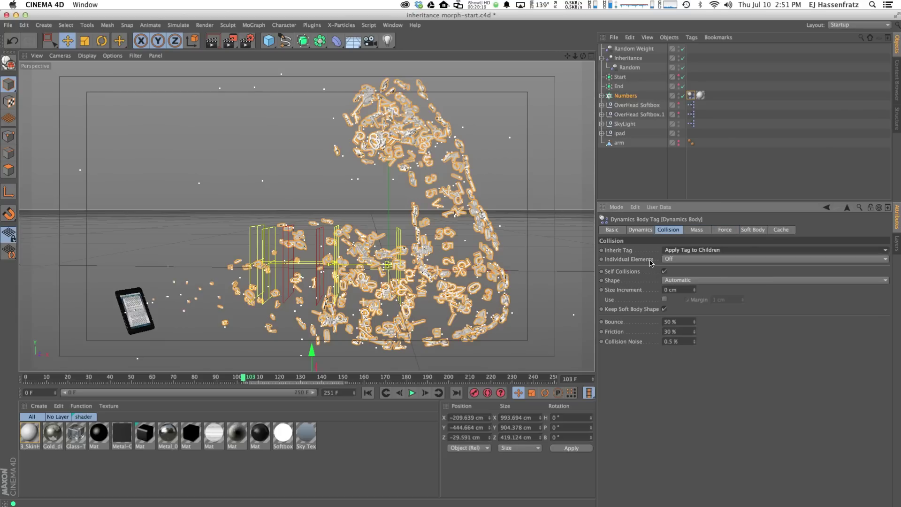
click(674, 258)
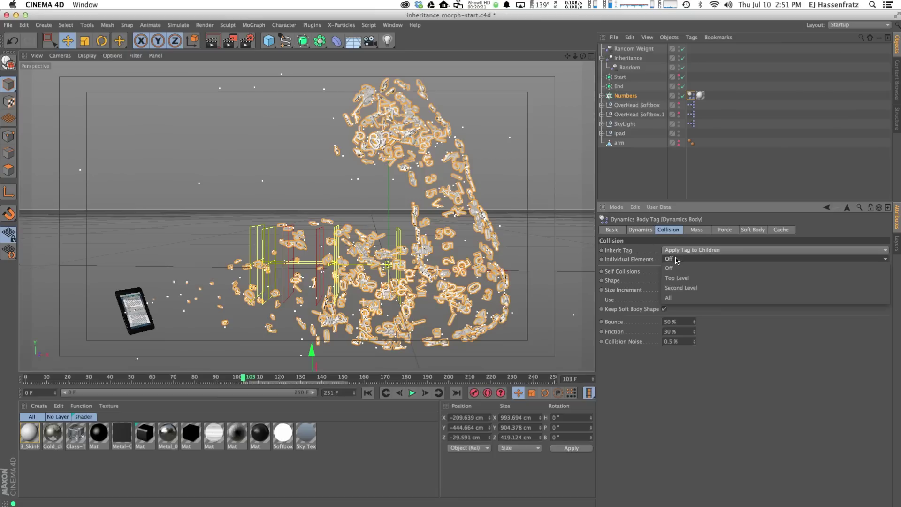
click(690, 298)
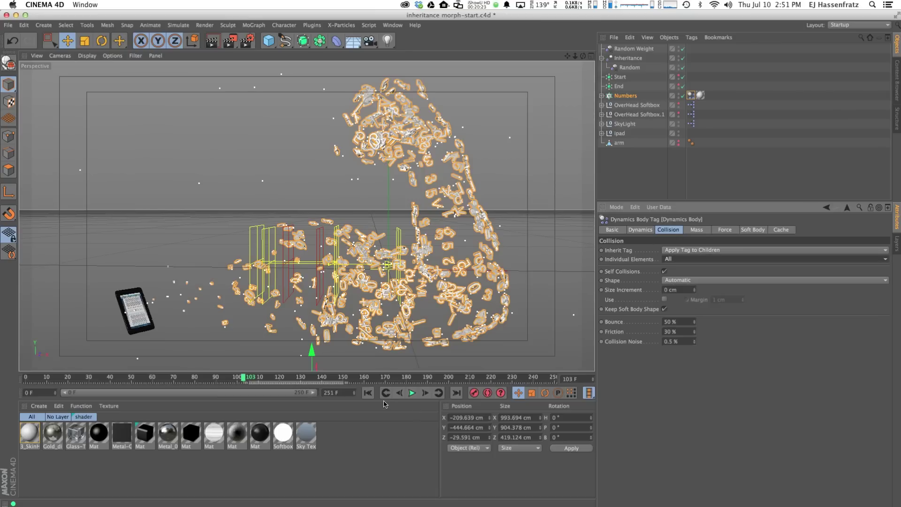
Play the simulation from the first frame to examine how the dynamic number clones behave, and rewind to frame 0
click(368, 393)
click(412, 393)
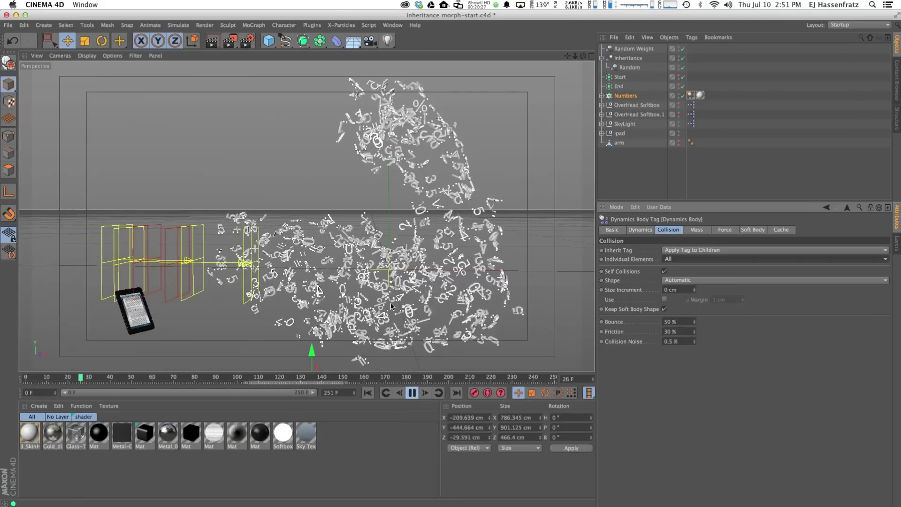
click(412, 393)
click(368, 393)
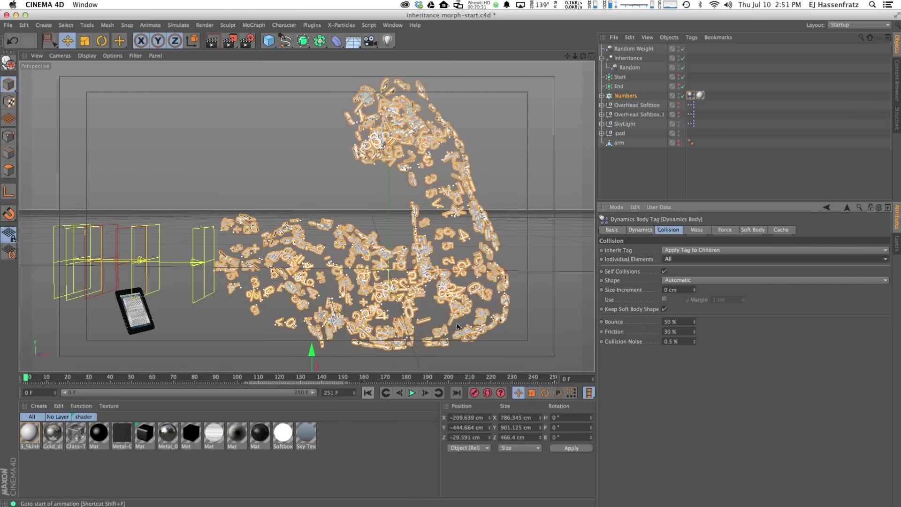
Set the dynamics tag's Trigger to At Velocity Peak
click(640, 229)
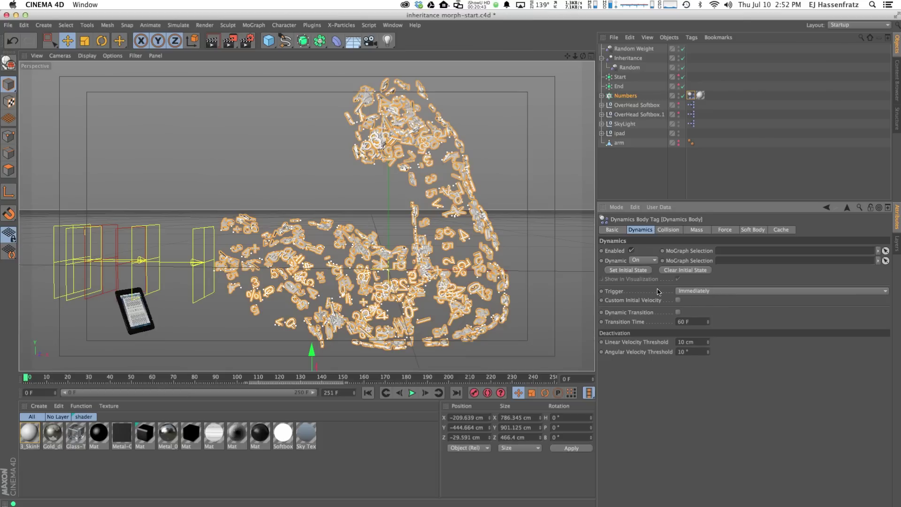
click(691, 291)
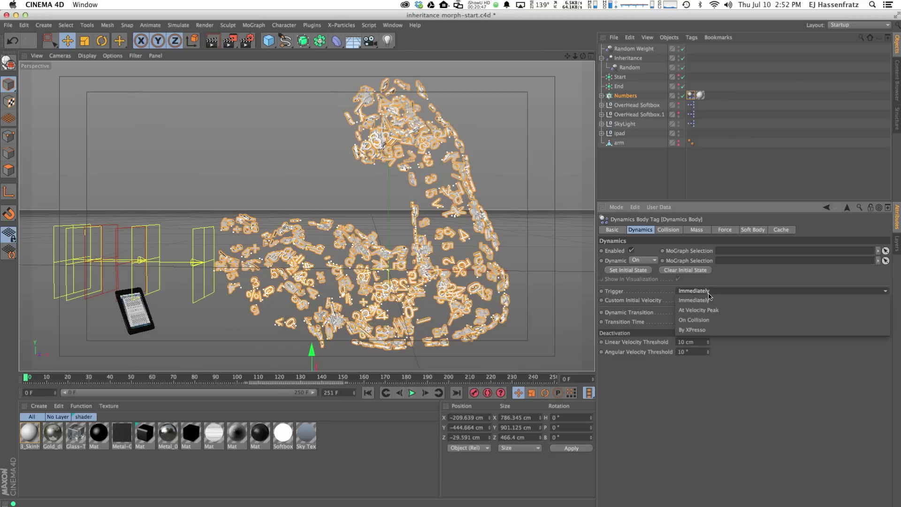
click(696, 311)
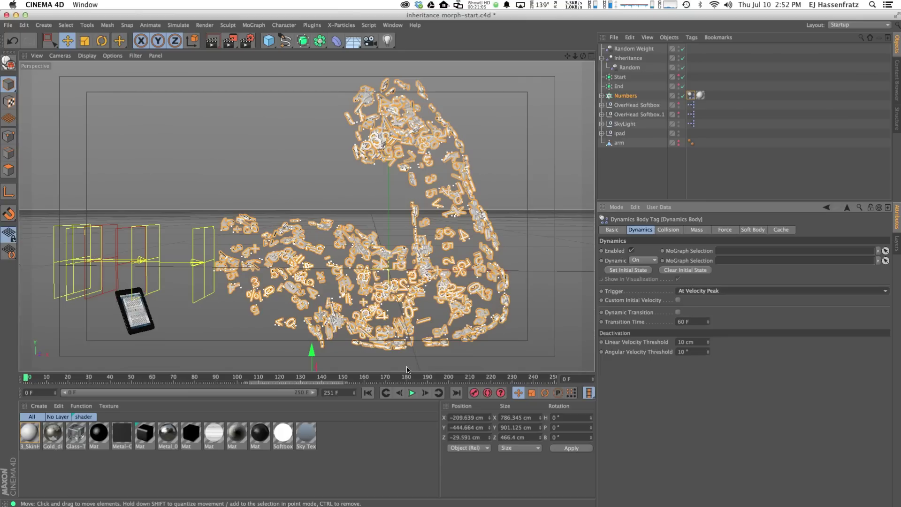
Replay the simulation with the velocity-peak trigger, check the Numbers cloner's object properties, and rewind to frame 0
click(412, 394)
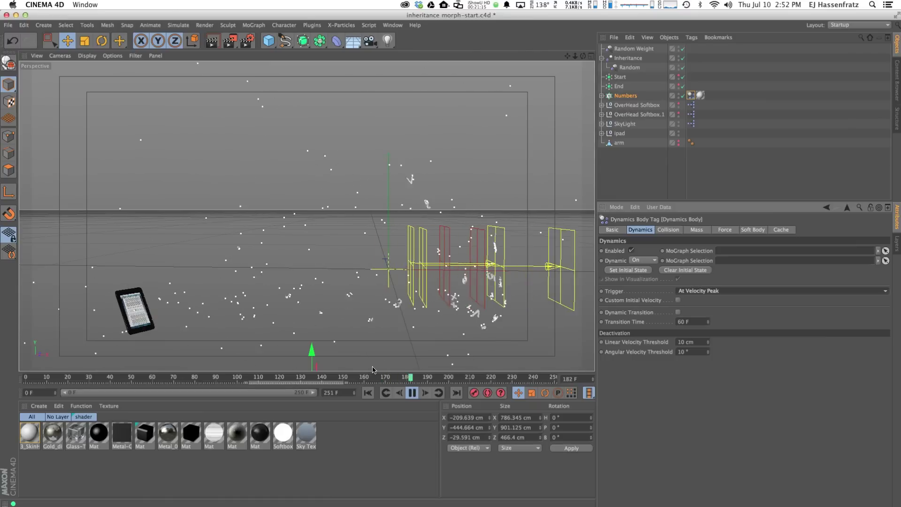
click(368, 393)
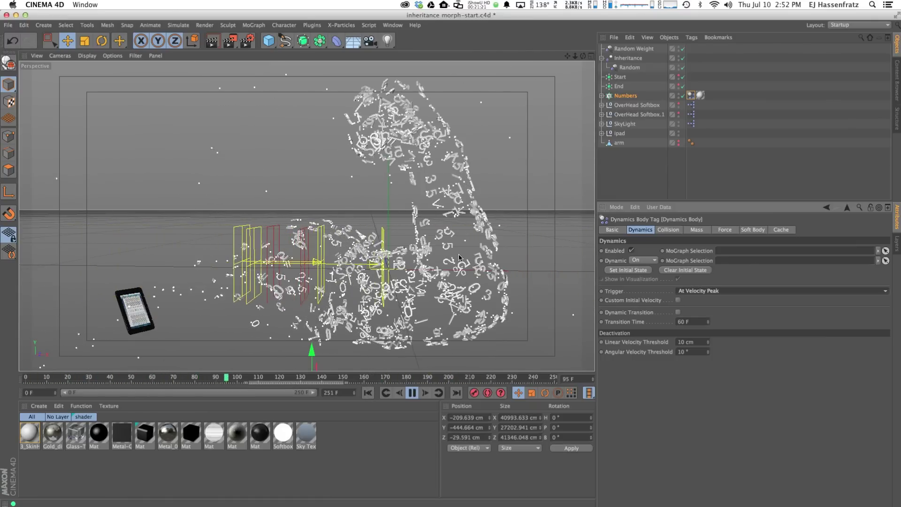
click(627, 95)
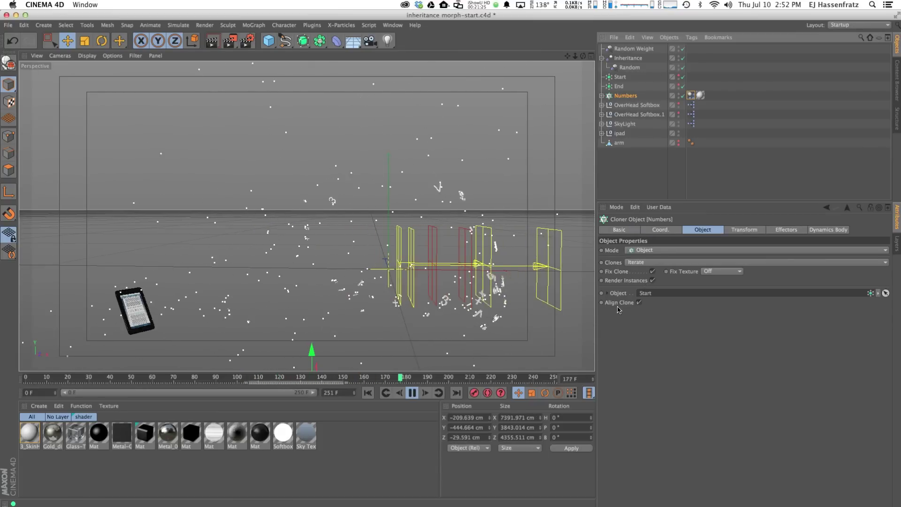
click(412, 393)
click(368, 392)
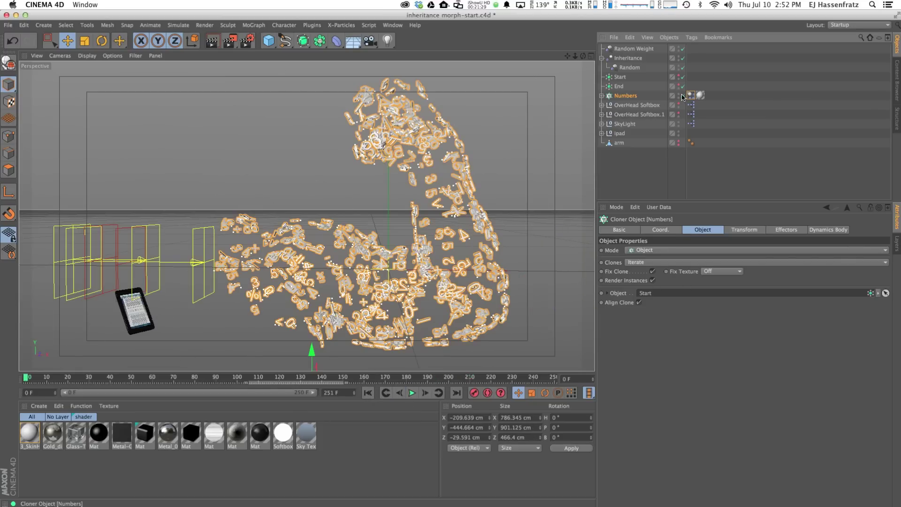
key(F8)
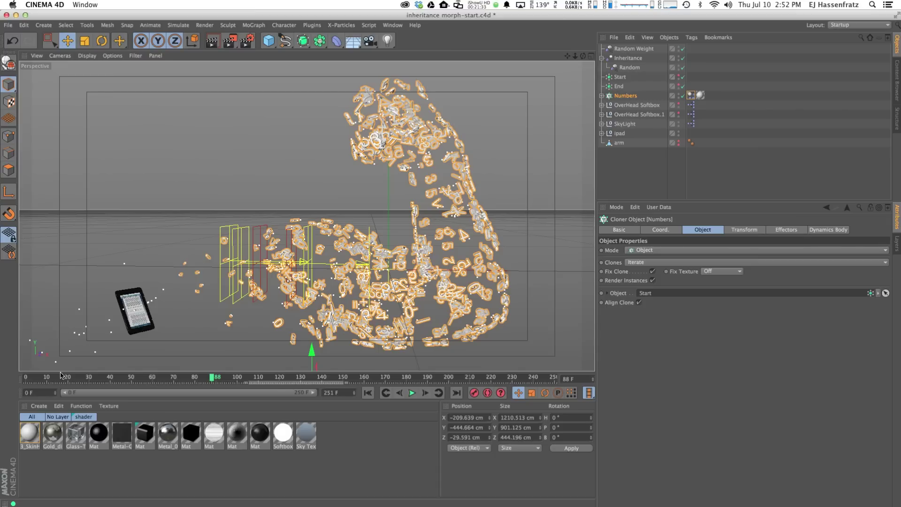
key(shift+f)
Set Follow Position and Follow Rotation to 1 in the Numbers dynamics tag's force settings and play the simulation
click(690, 95)
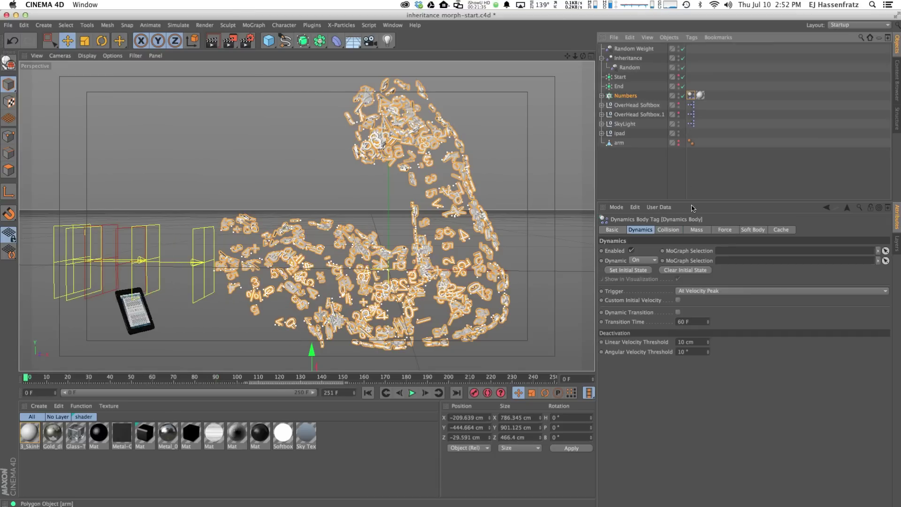
click(723, 230)
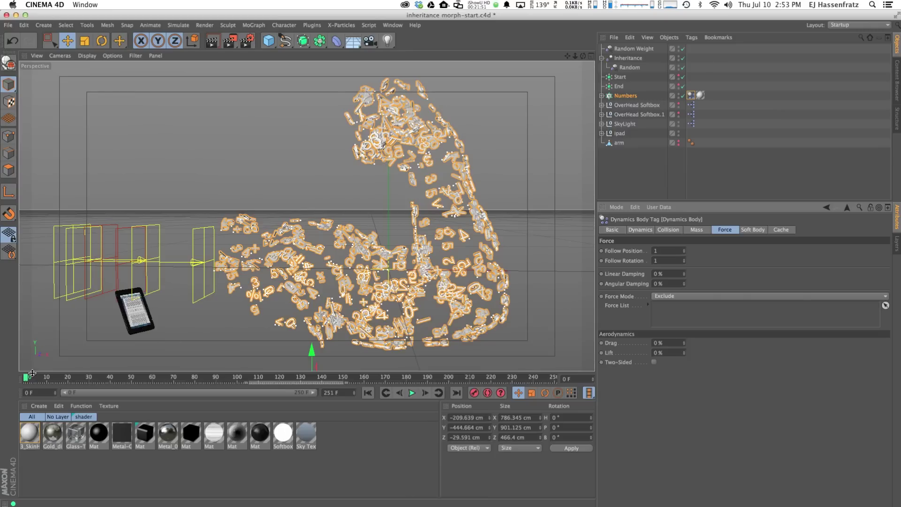
click(408, 396)
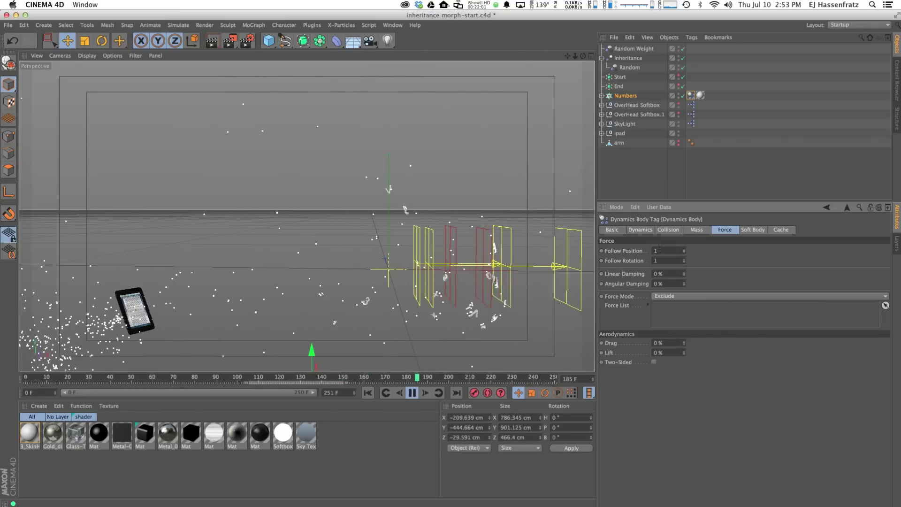
Set the dynamics tag's Follow Rotation to 0, replay the simulation, rewind to frame 0 and review the tag's collision settings
click(683, 262)
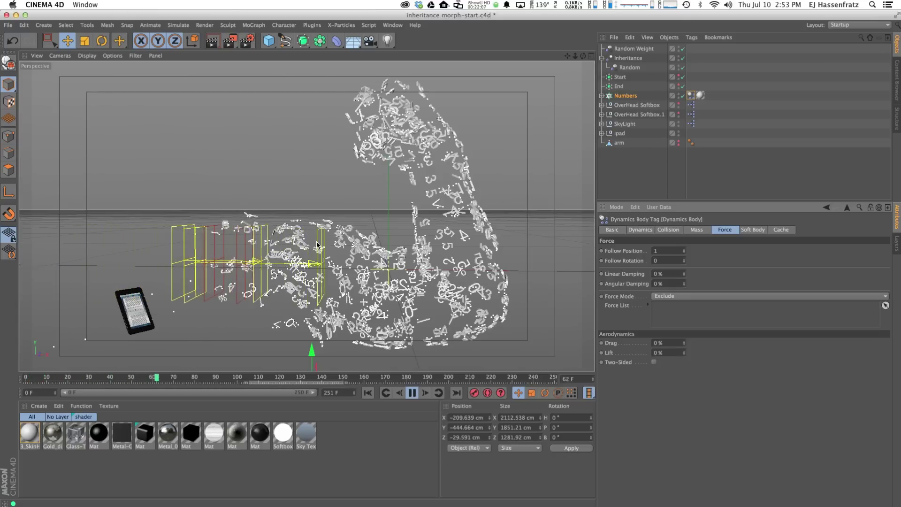
click(411, 392)
click(369, 395)
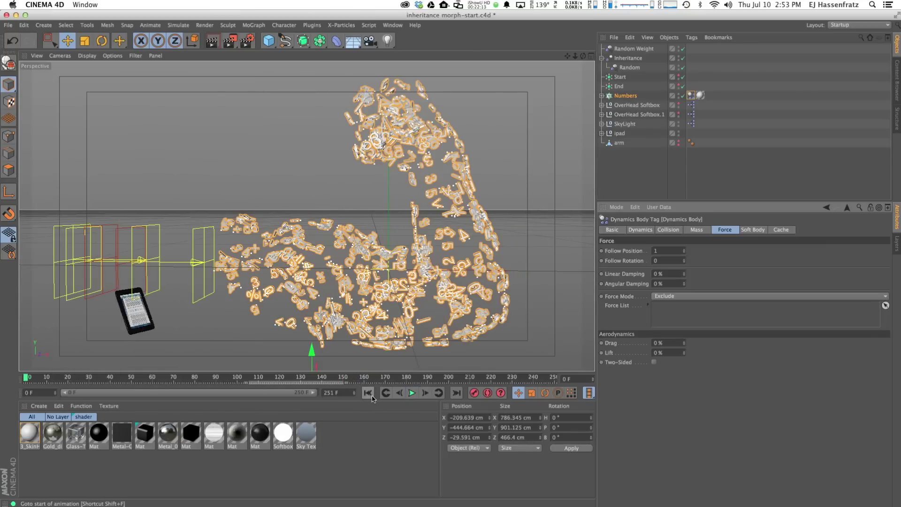
click(664, 232)
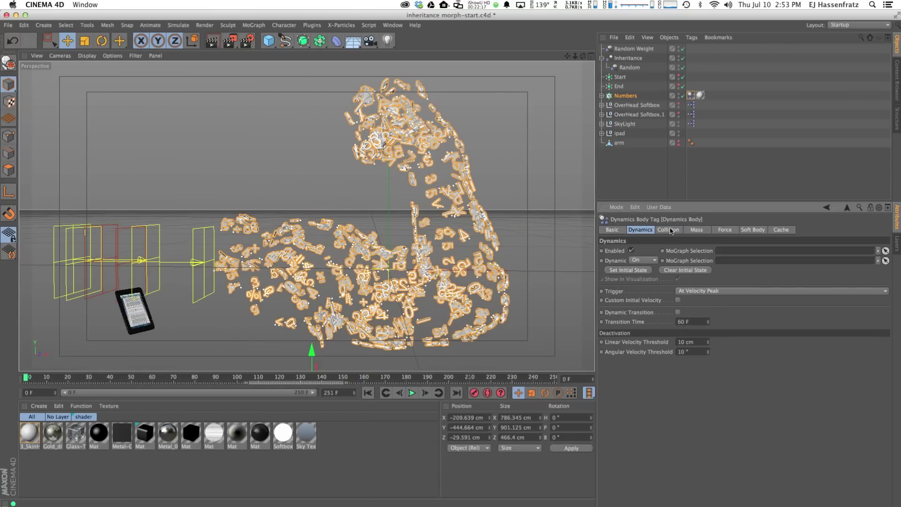
click(670, 230)
mouse_move(282, 376)
mouse_down()
mouse_move(332, 376)
mouse_move(26, 376)
mouse_up()
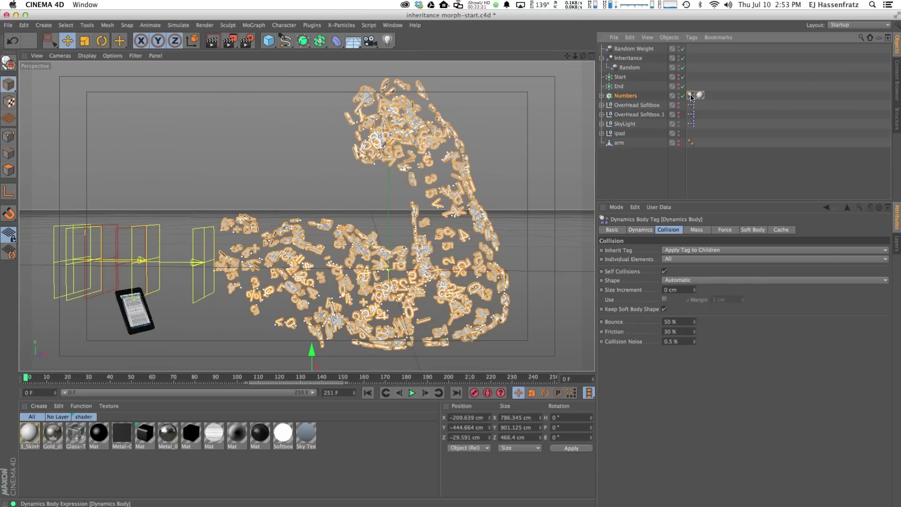
Increase the Start matrix's count to 1500
click(620, 77)
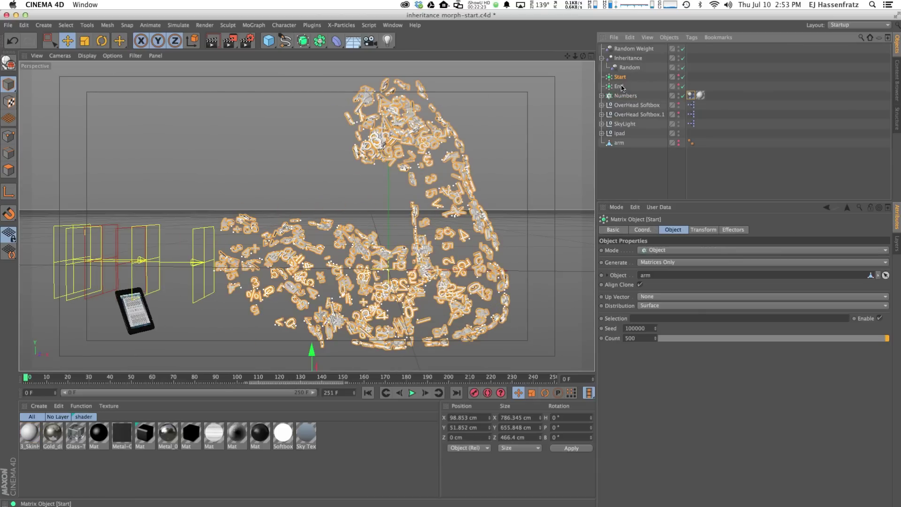
click(601, 339)
text(1500)
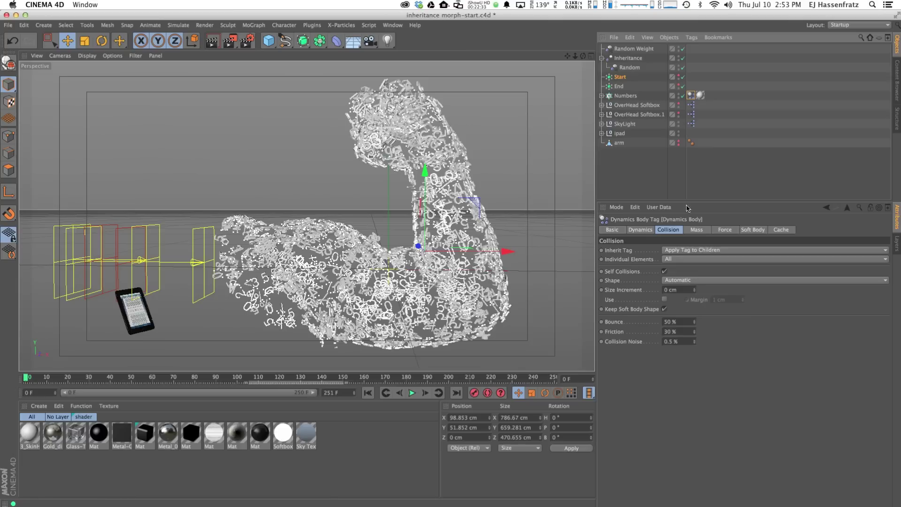
Add a Random effector to the Numbers cloner
click(635, 177)
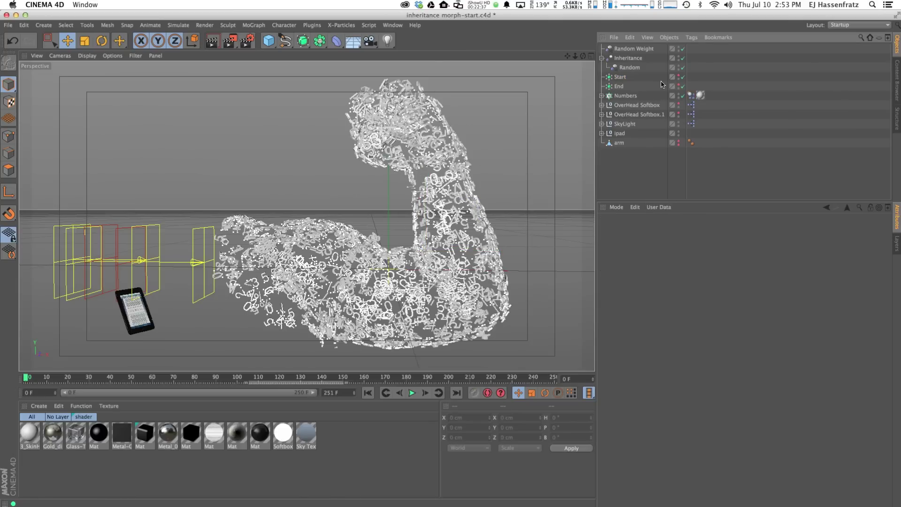
click(638, 96)
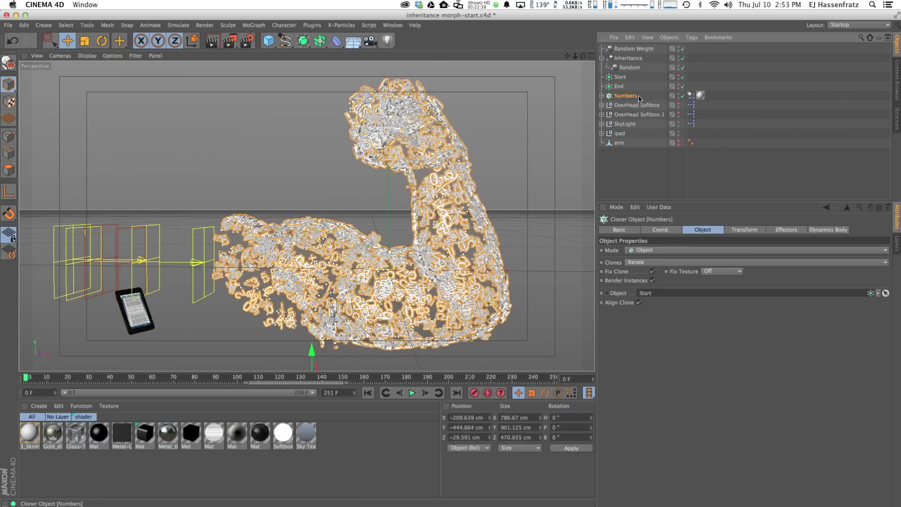
click(259, 26)
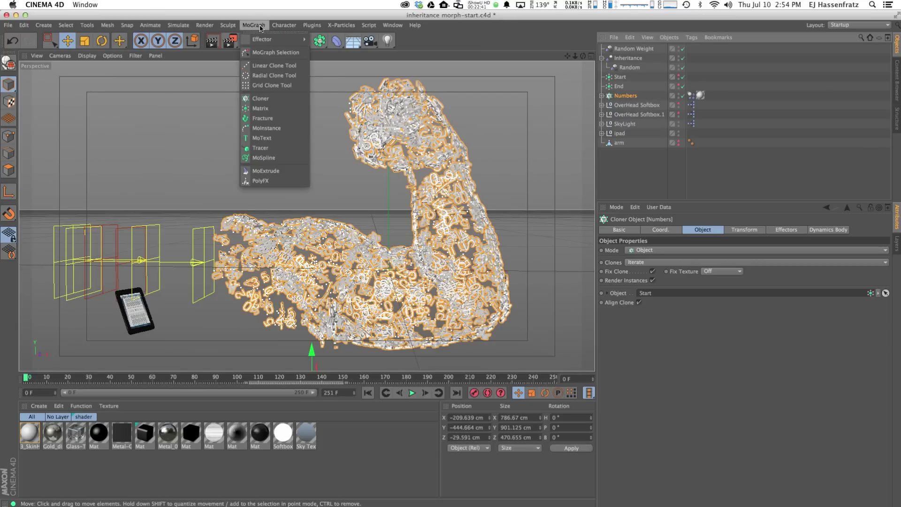
mouse_move(265, 40)
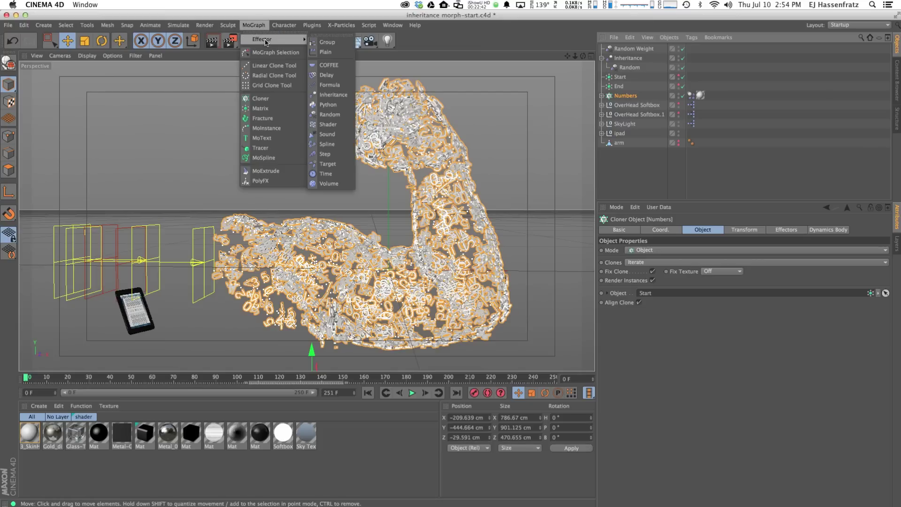
click(329, 115)
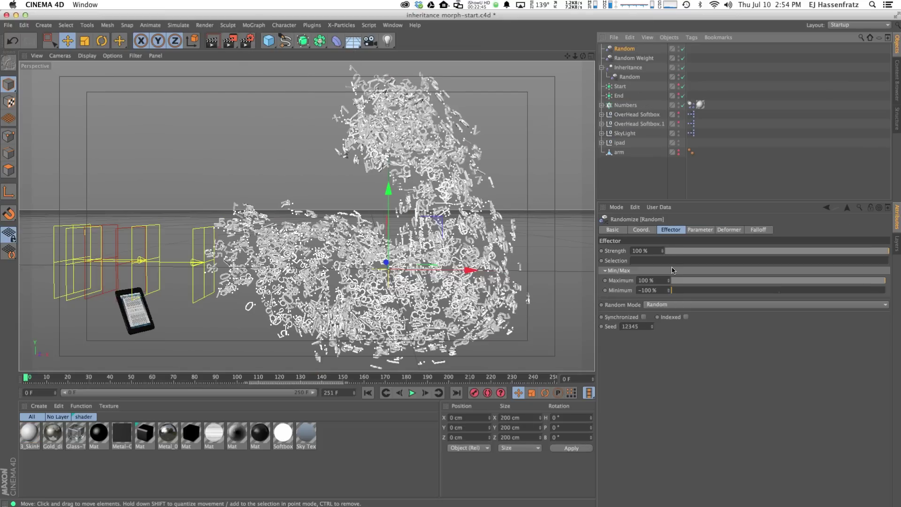
Disable the new Random effector's position and enable uniform scale with a value of -0.5
click(700, 230)
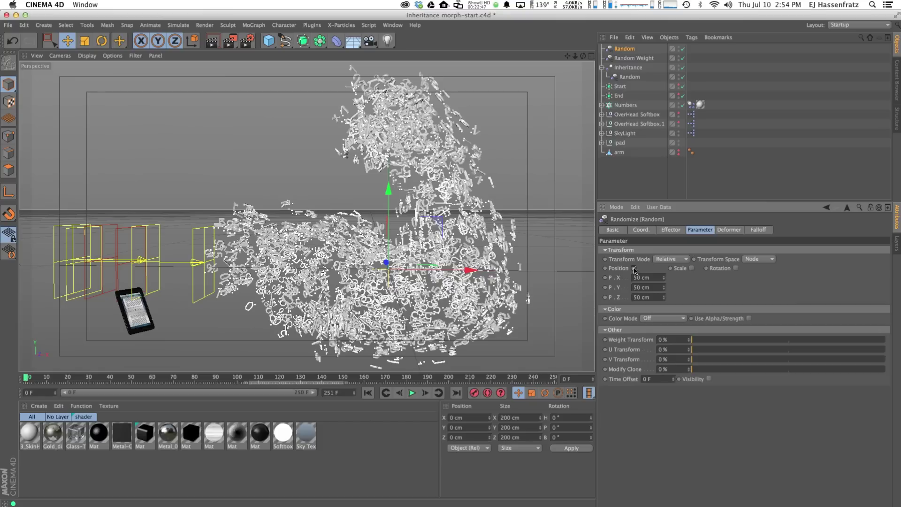
click(633, 268)
click(693, 268)
click(693, 305)
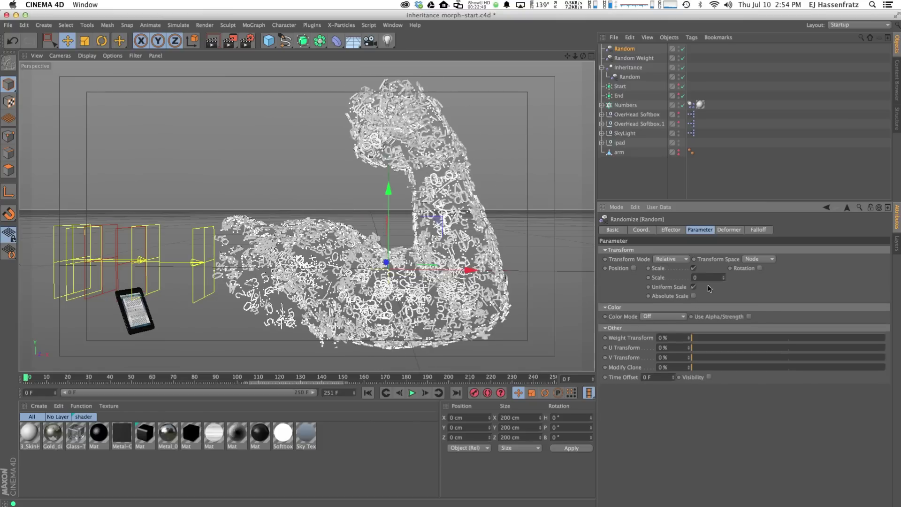
text(0.5)
key(Return)
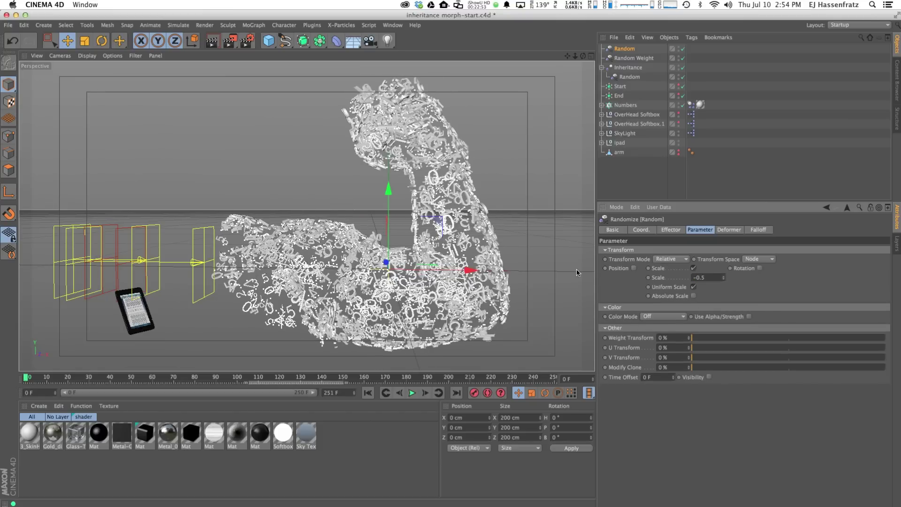
Set the Start matrix's count to 2000, checking the dynamics cache options and the Numbers cloner's transform settings
click(690, 105)
click(782, 230)
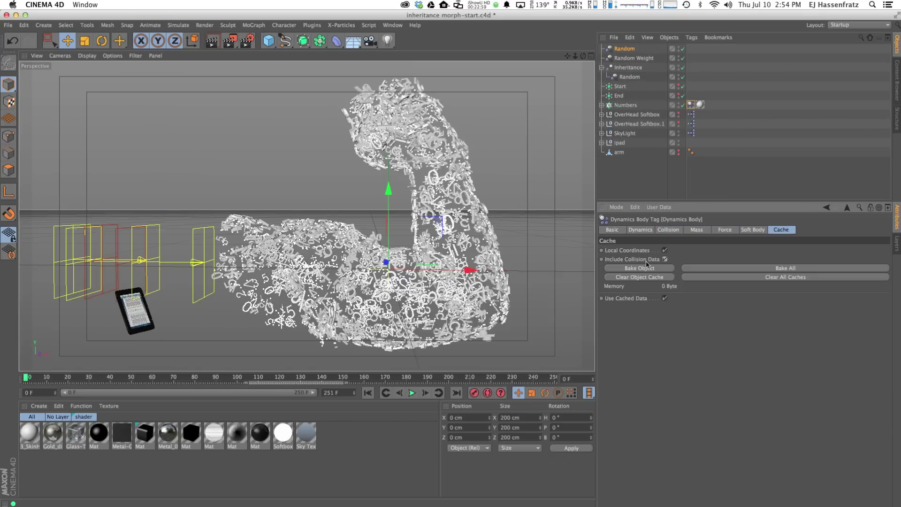
click(625, 105)
click(661, 229)
click(702, 229)
click(744, 230)
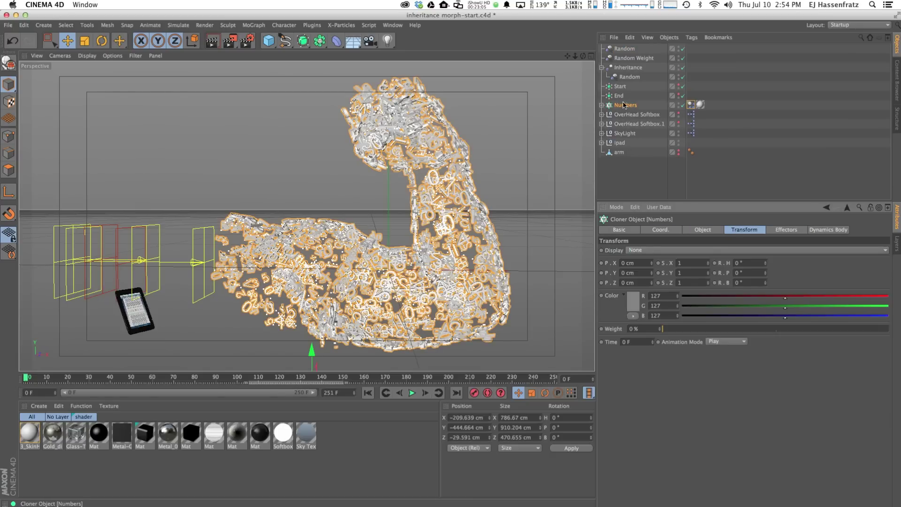
click(620, 86)
click(674, 231)
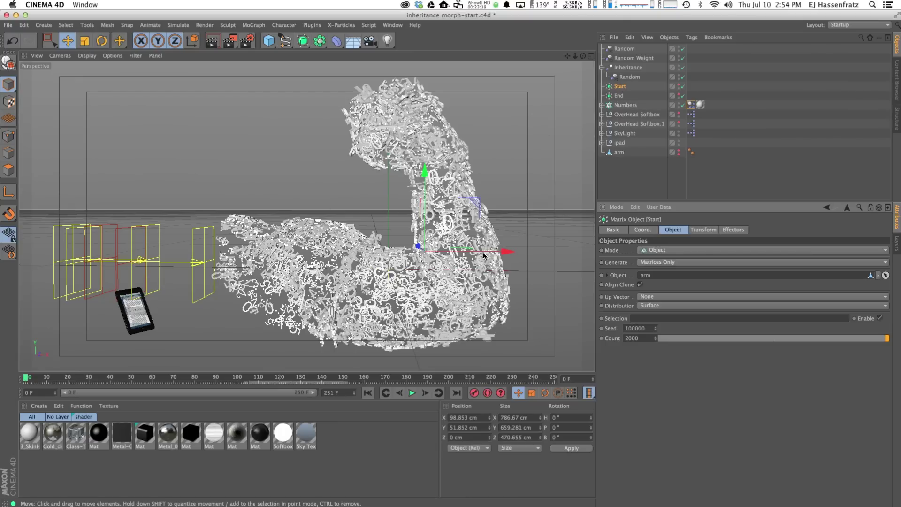
click(723, 231)
click(700, 230)
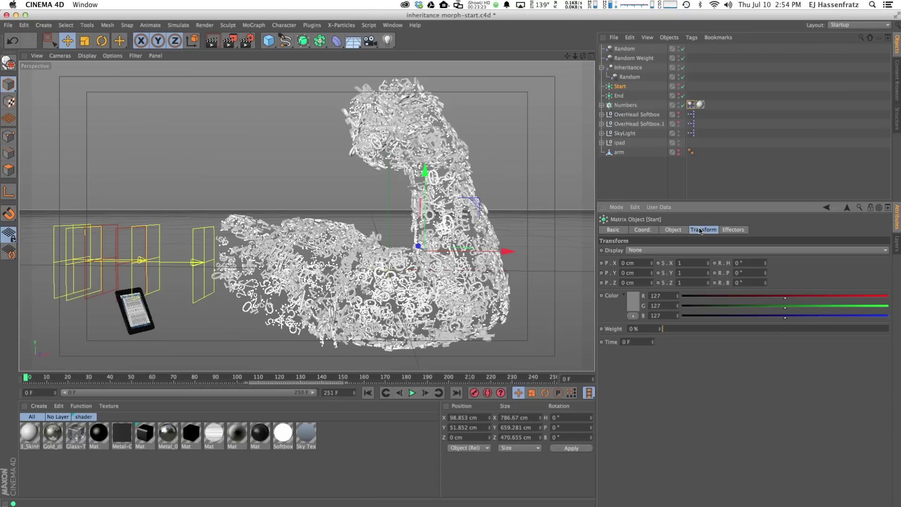
Bake all dynamics into the cache, review the simulation by scrubbing and playing it, and rewind to frame 0
click(690, 104)
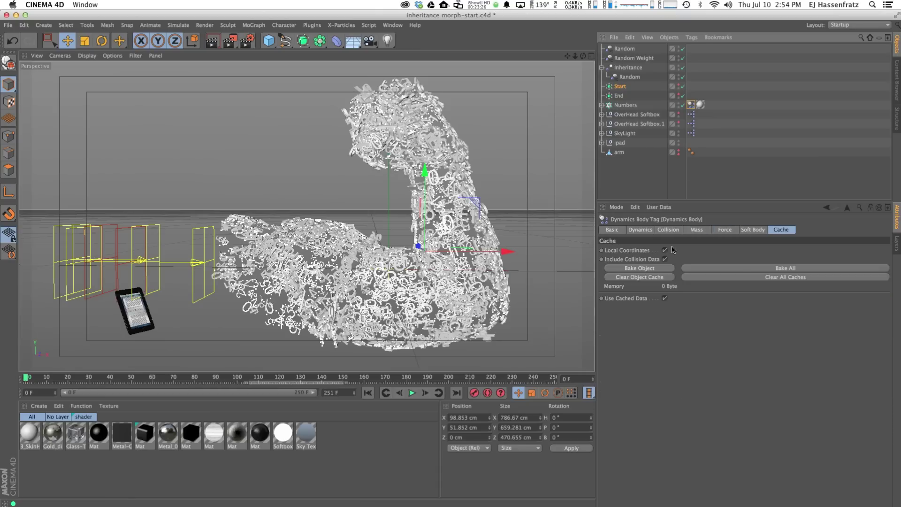
click(695, 271)
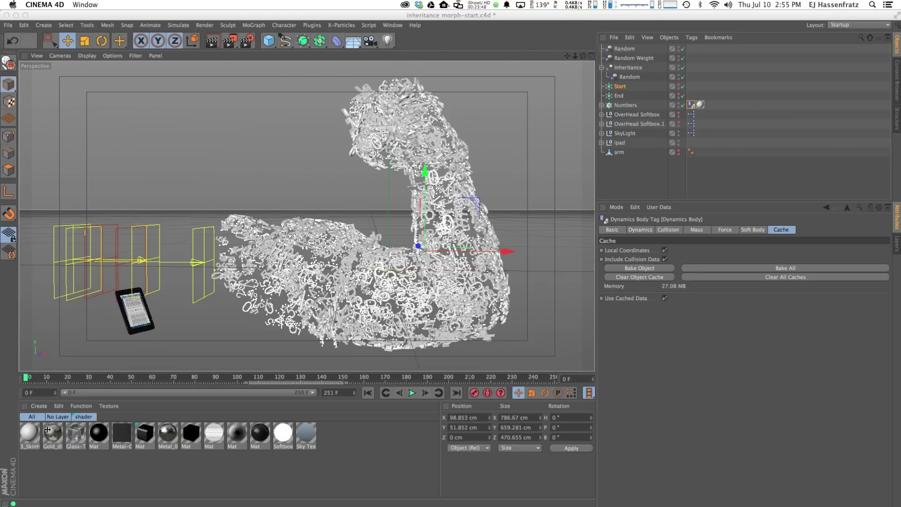
click(44, 378)
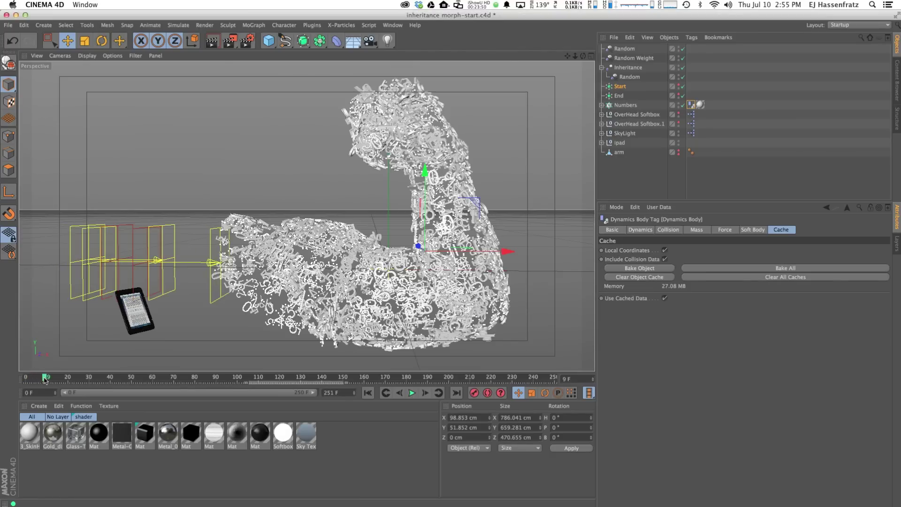
drag(59, 379, 158, 386)
click(413, 393)
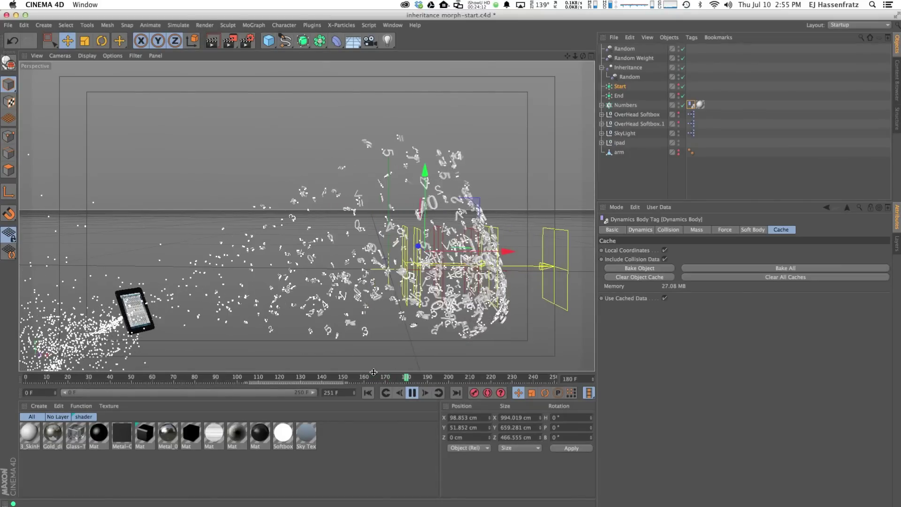
click(412, 395)
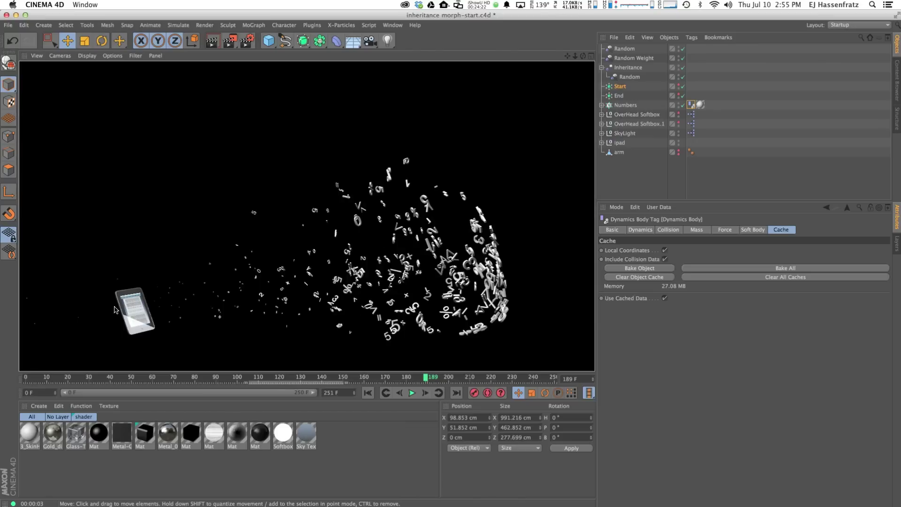
click(368, 393)
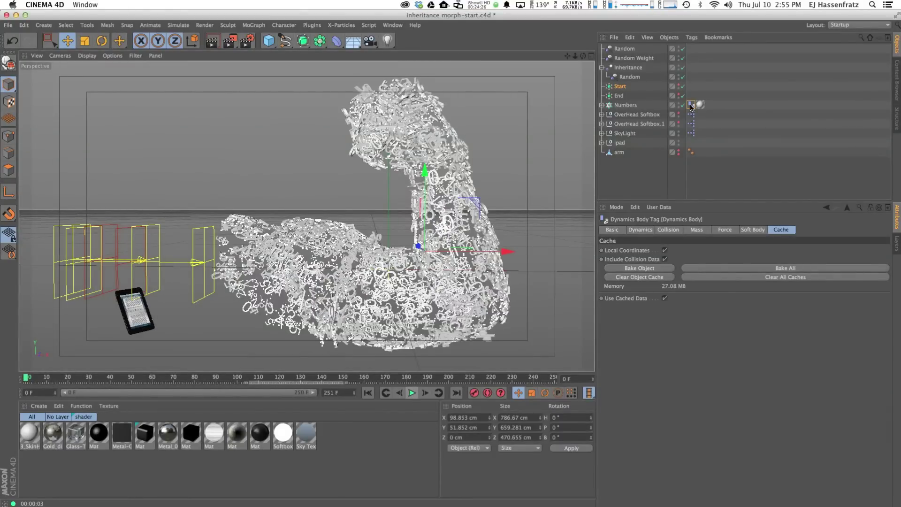
Clear the baked dynamics cache, and review the tag's collision settings and the Numbers cloner's Render Instances option
click(674, 231)
click(697, 229)
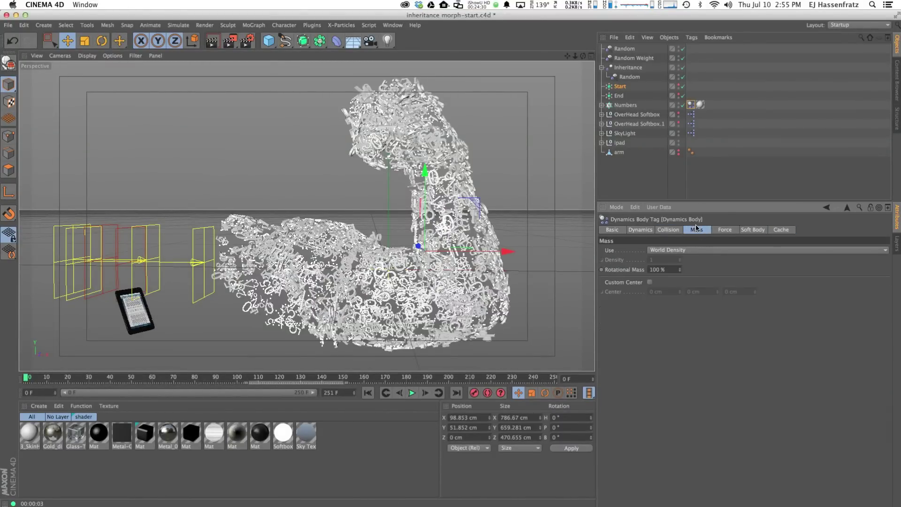
click(649, 232)
click(670, 231)
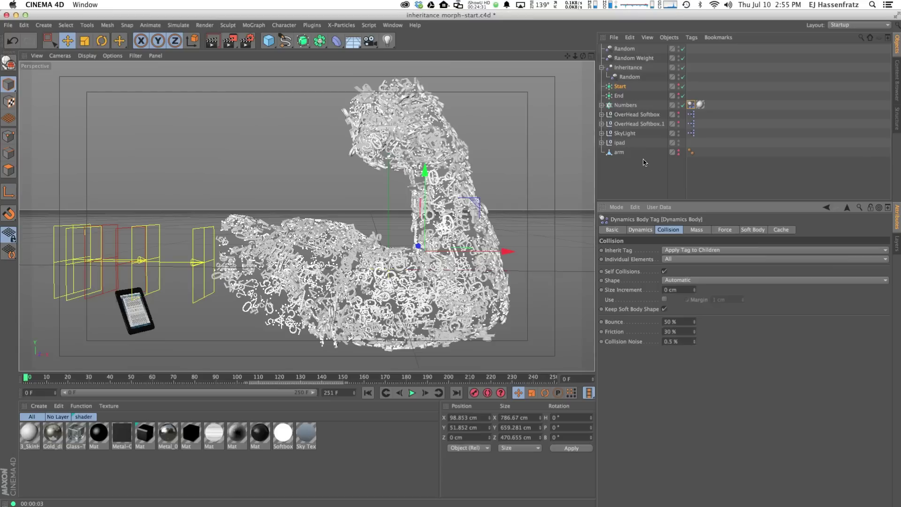
click(626, 106)
click(703, 229)
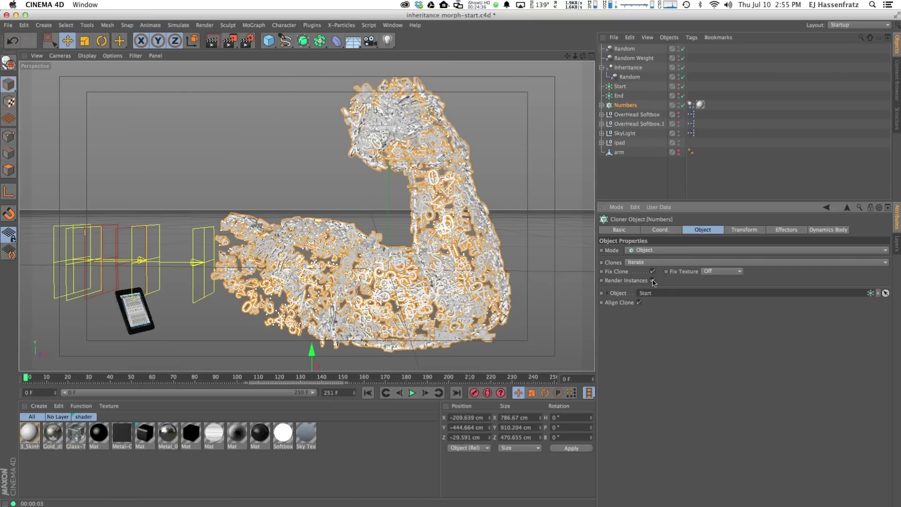
Bake all dynamics again from the Numbers dynamics tag's cache settings, moving the progress window aside
click(690, 104)
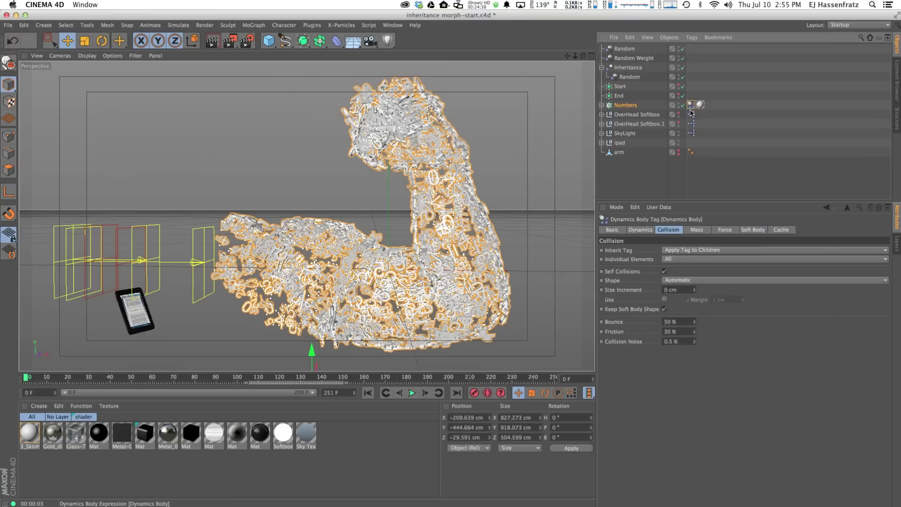
click(780, 229)
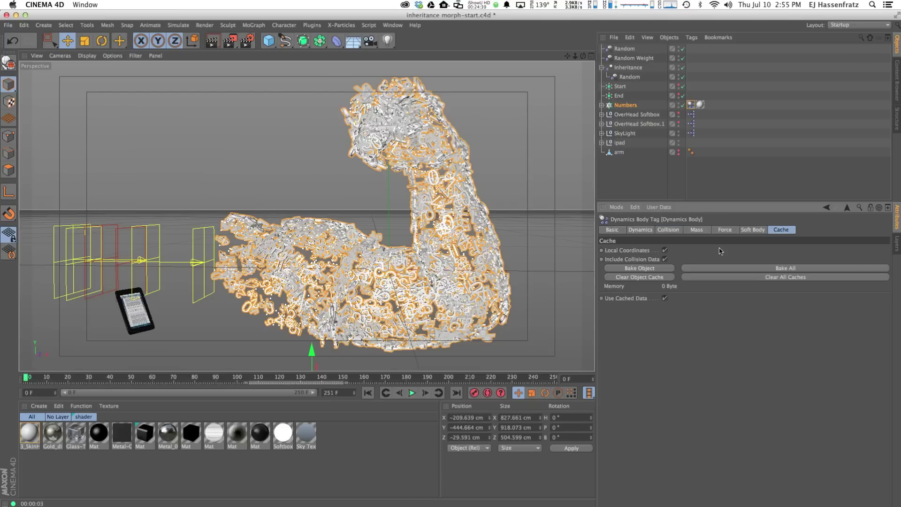
click(735, 269)
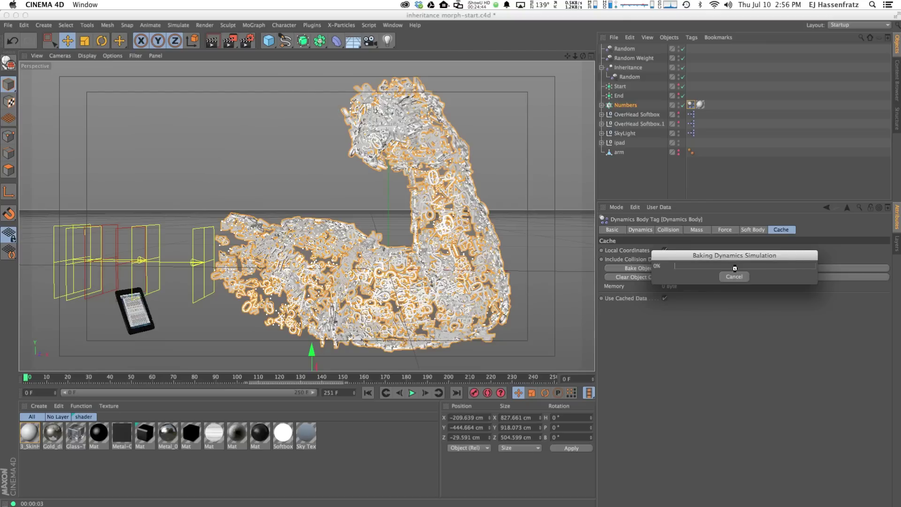
drag(736, 261, 635, 289)
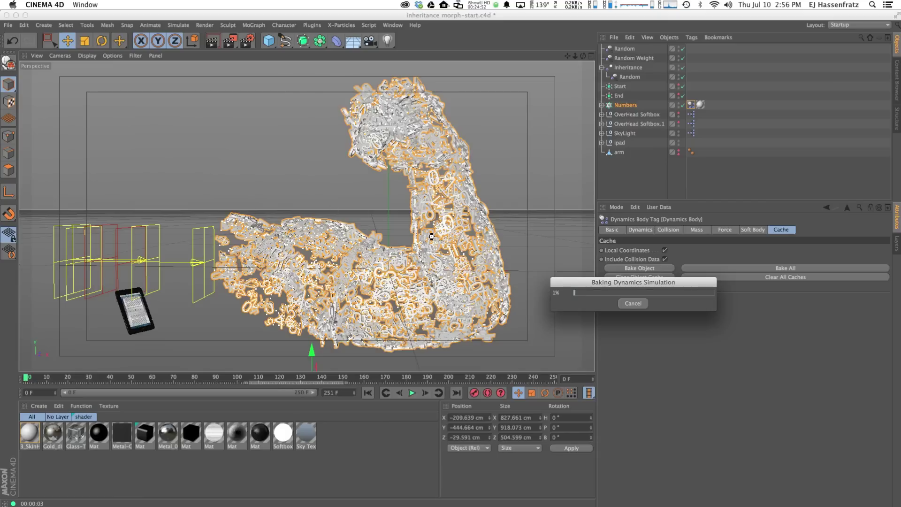
drag(599, 282, 546, 299)
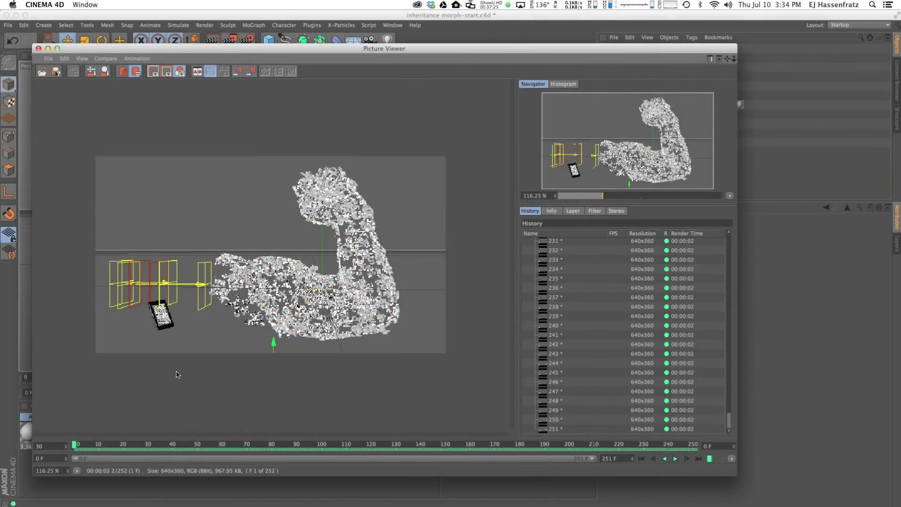
Play and scrub the rendered 252-frame preview in the Picture Viewer, and return to the scene
click(675, 459)
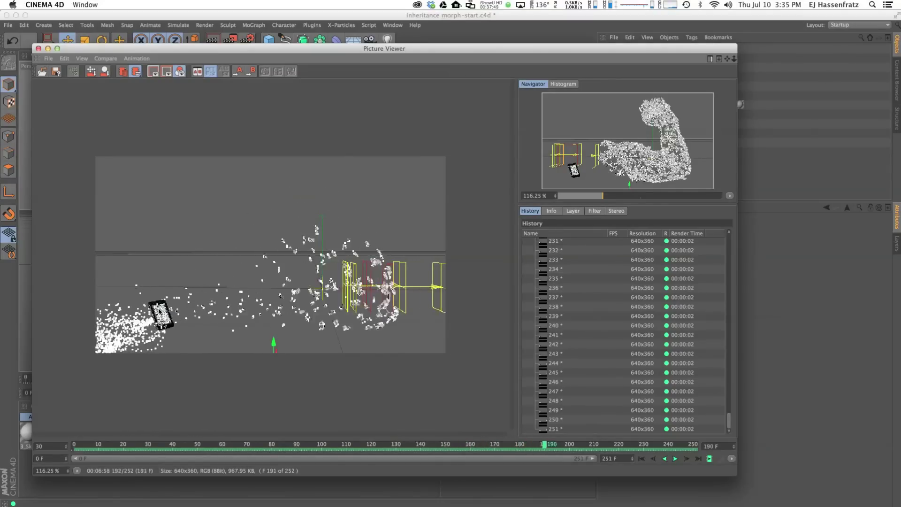
click(694, 445)
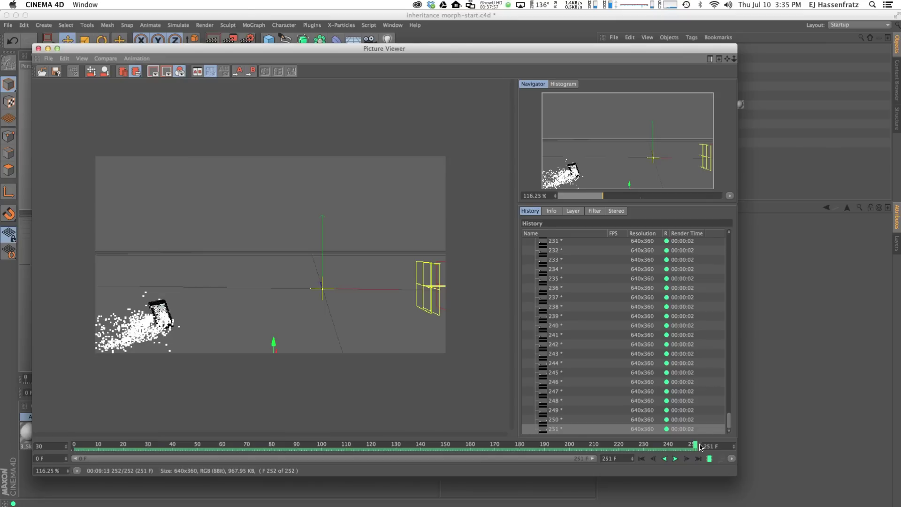
drag(692, 446, 352, 492)
drag(389, 54, 290, 70)
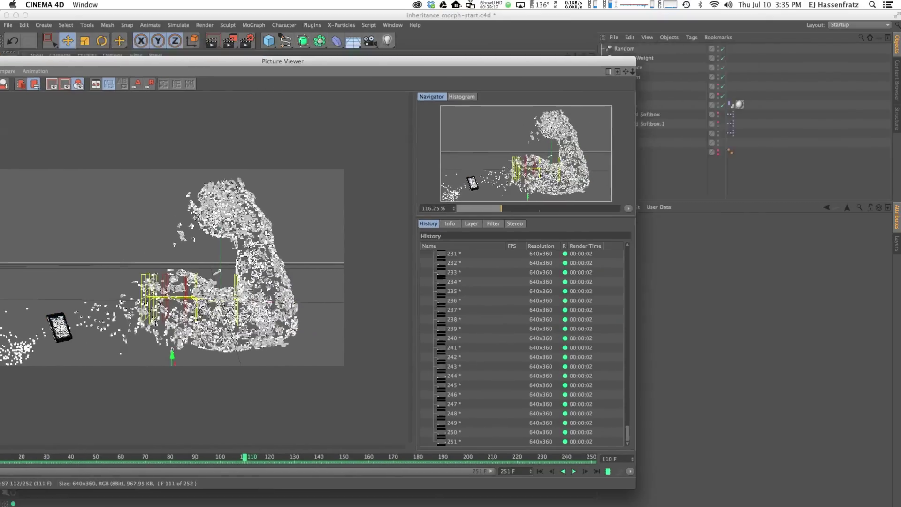
click(733, 101)
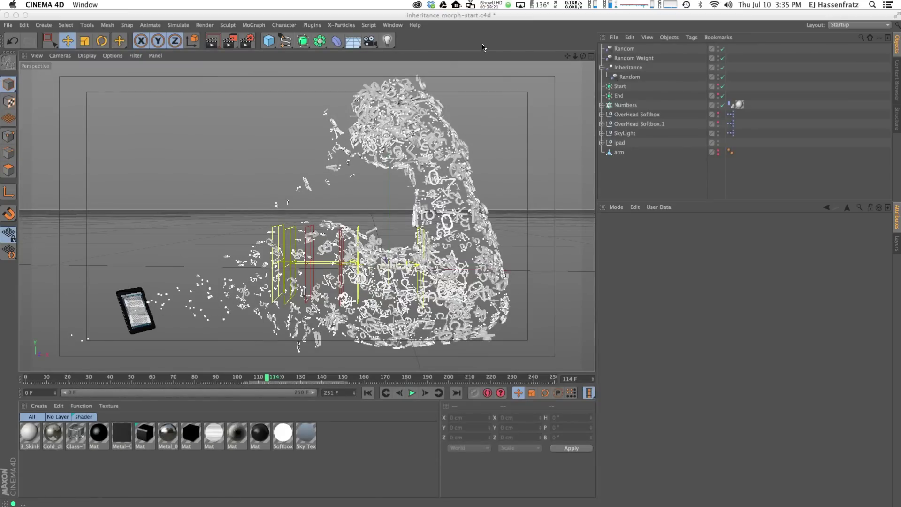
click(452, 19)
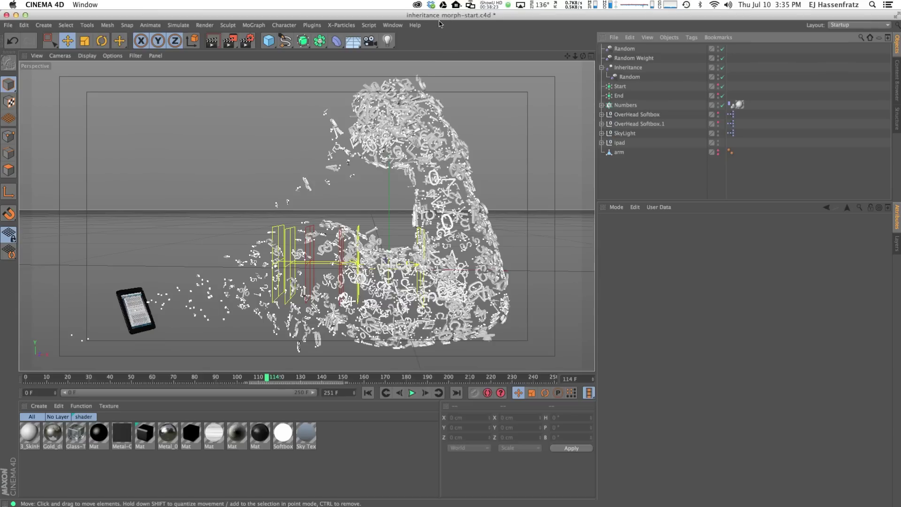
Enable Ambient Occlusion and Global Illumination in the render settings and close them
click(248, 41)
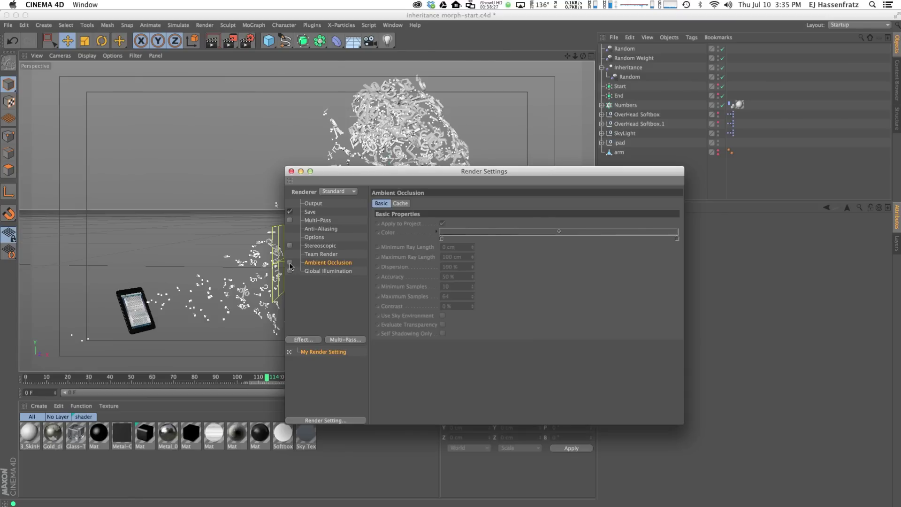
drag(333, 182, 491, 185)
click(448, 267)
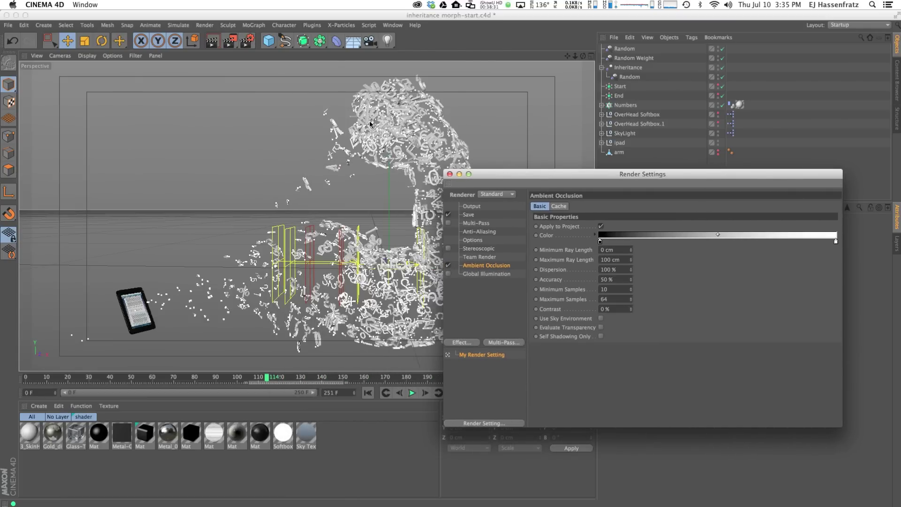
click(470, 276)
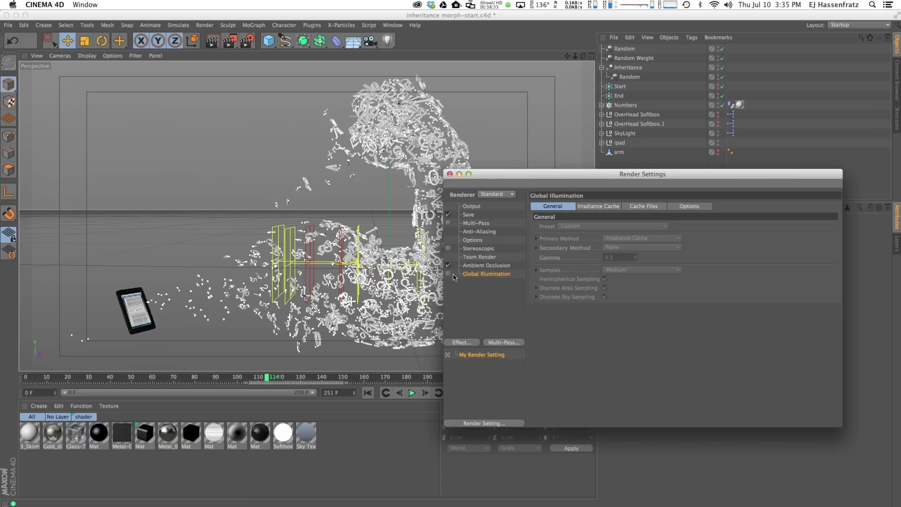
click(448, 275)
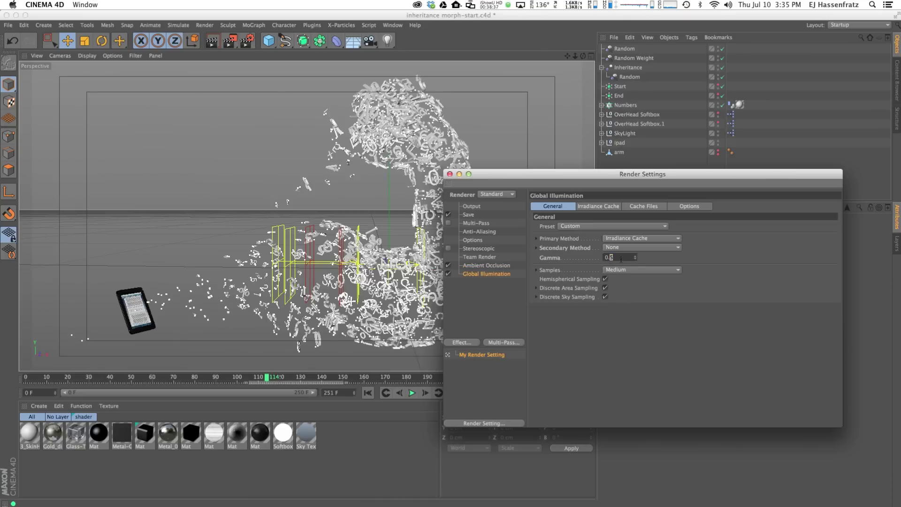
click(450, 175)
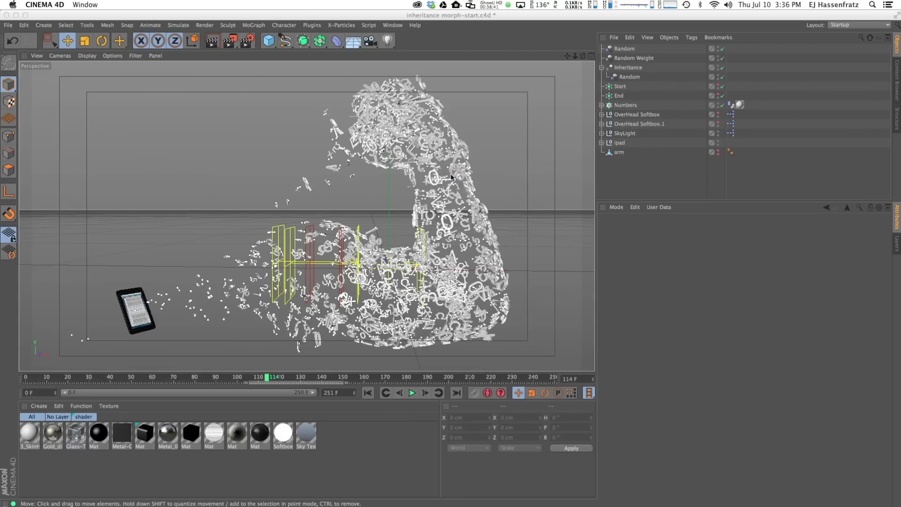
Make both overhead softboxes visible and render frame 114 in the viewport
click(636, 116)
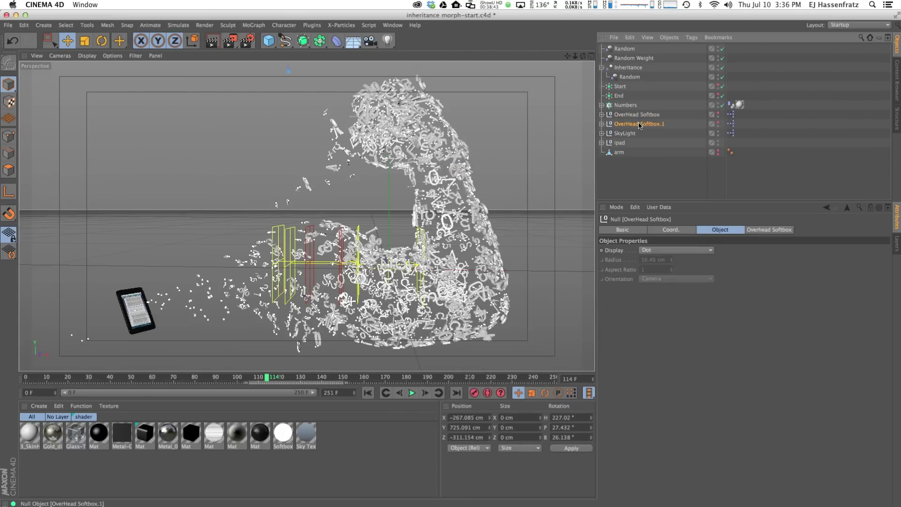
click(718, 113)
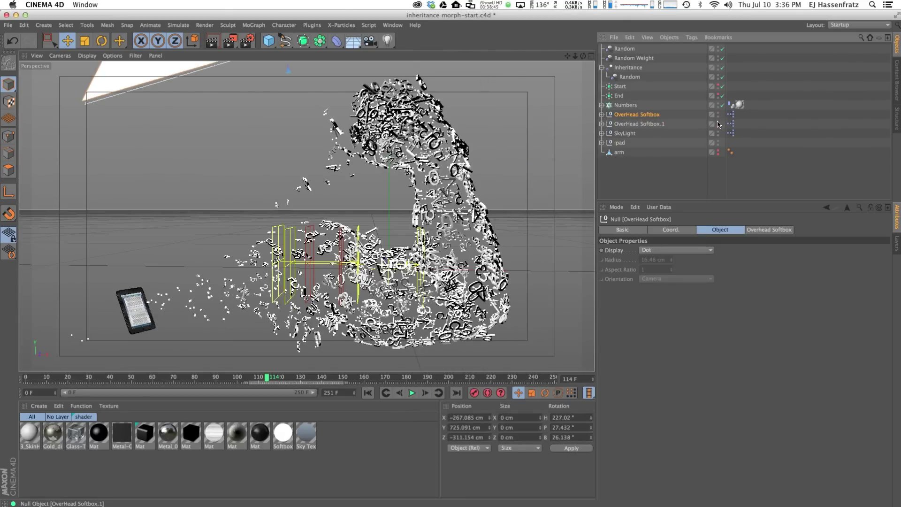
click(718, 123)
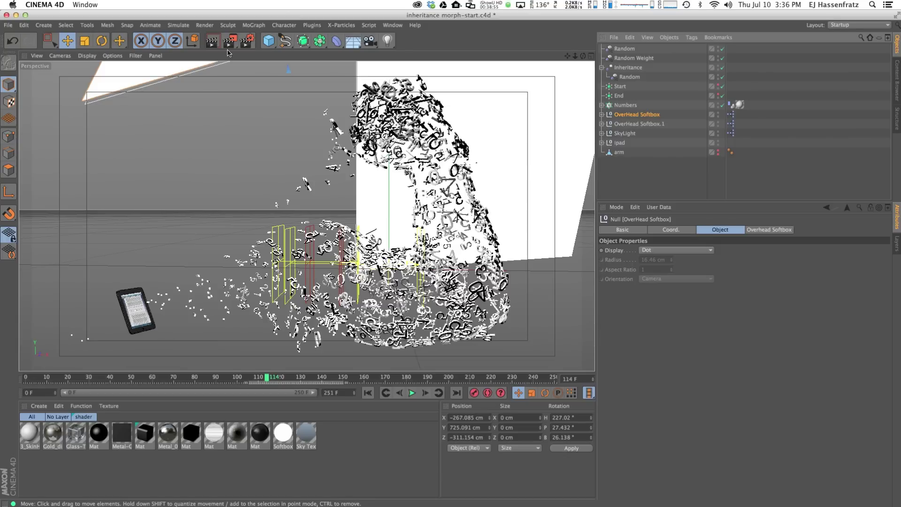
click(212, 41)
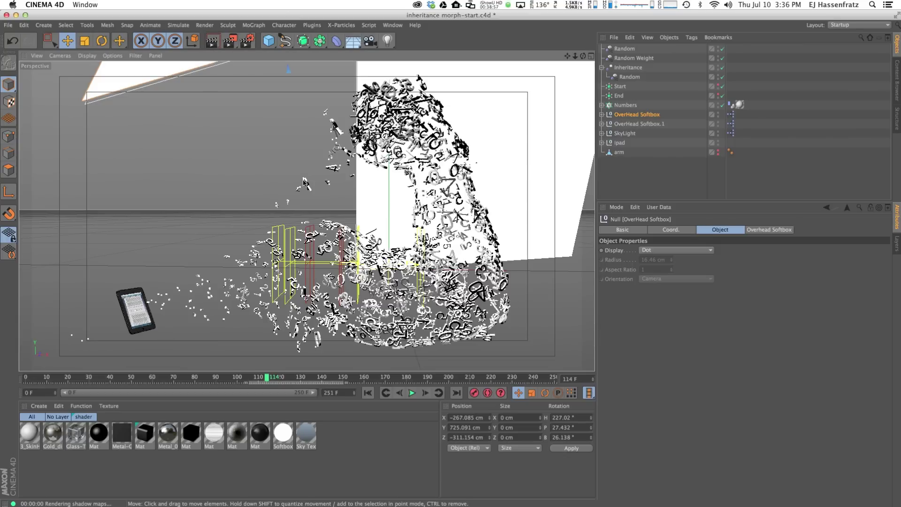